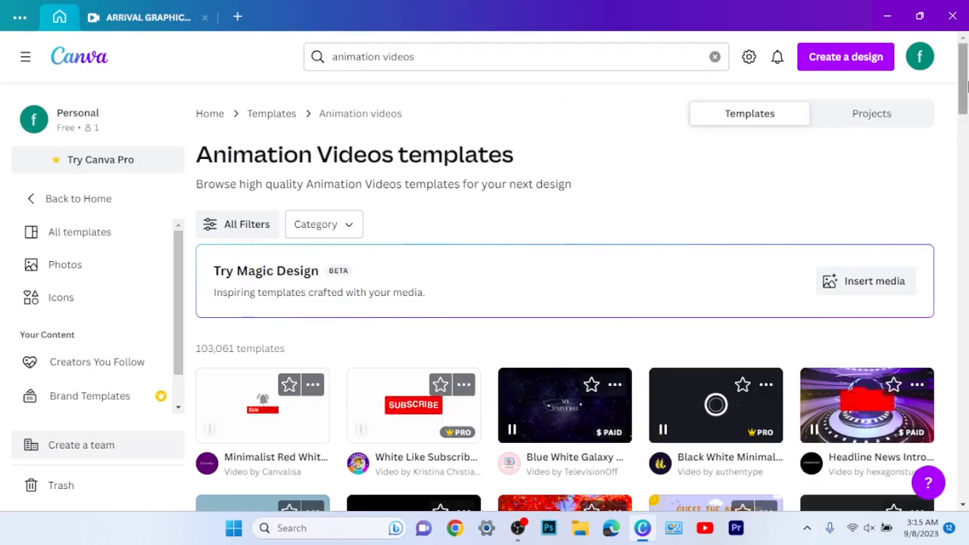
# - Find the Blue Professional How To Shop Animation Video template among the animation video results and open it for customizing
pyautogui.moveTo(966, 101); pyautogui.dragTo(966, 158)
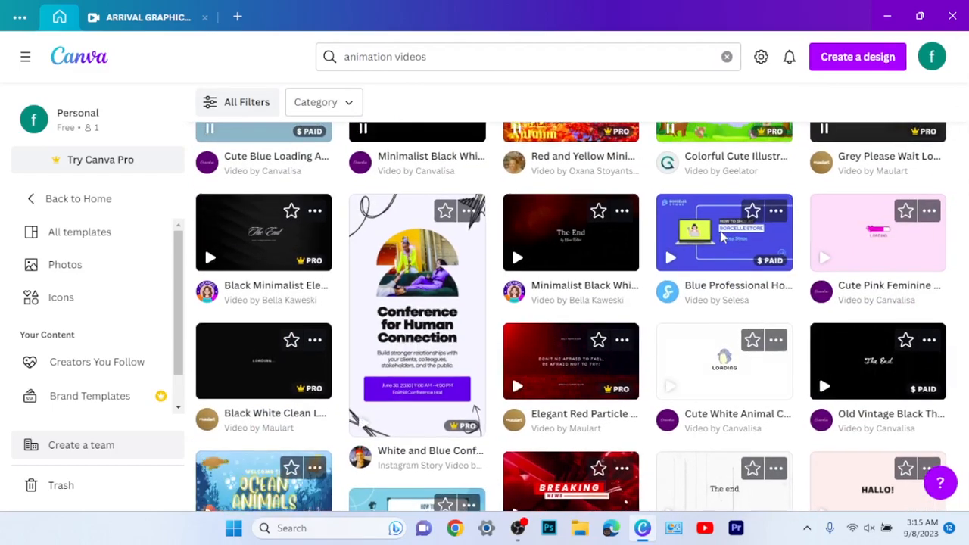
pyautogui.click(721, 237)
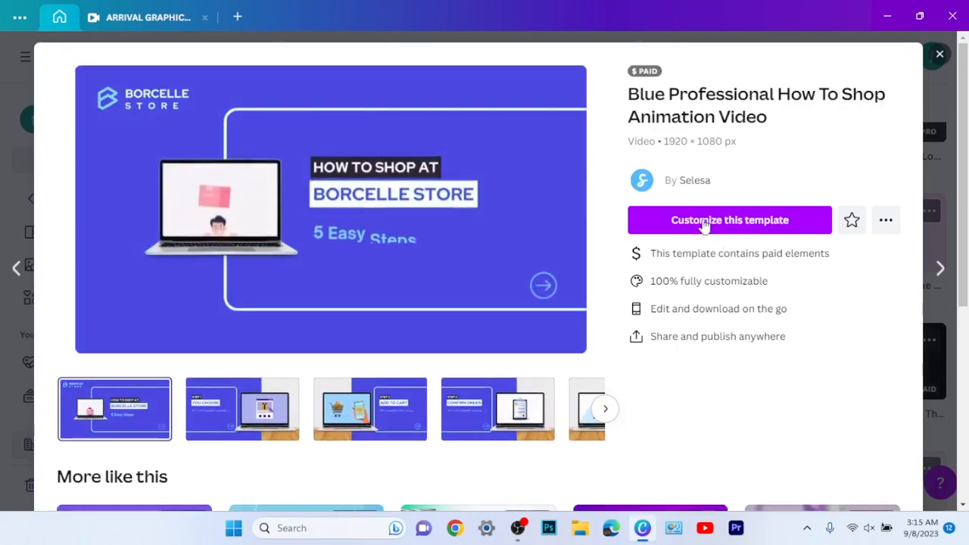
pyautogui.click(704, 223)
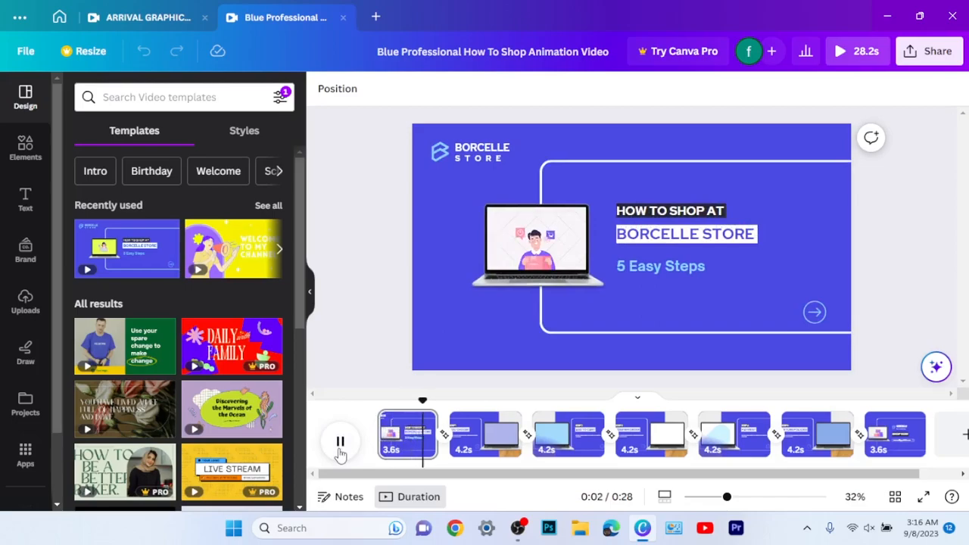
# - Switch the timeline from durations to numbered page thumbnails and preview the first pages of the video
pyautogui.click(339, 447)
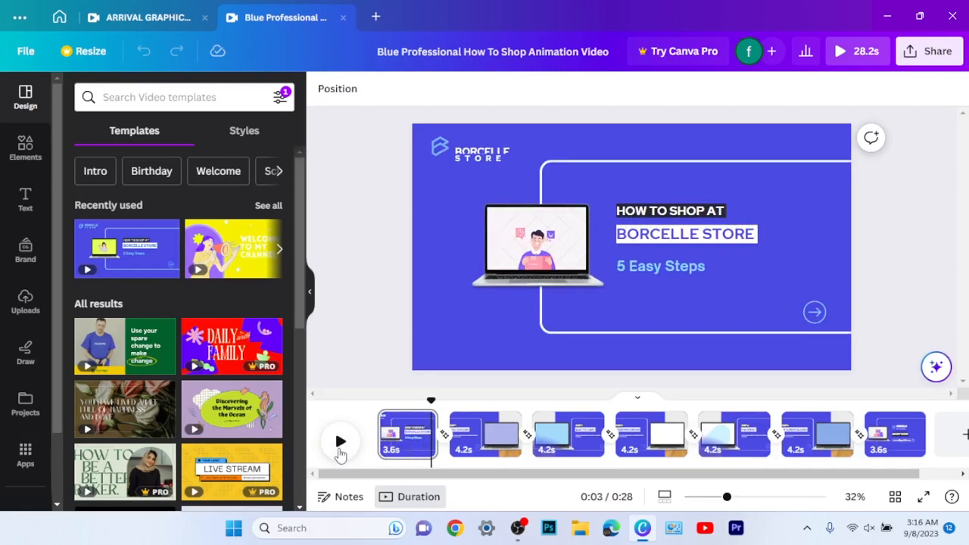
pyautogui.click(417, 500)
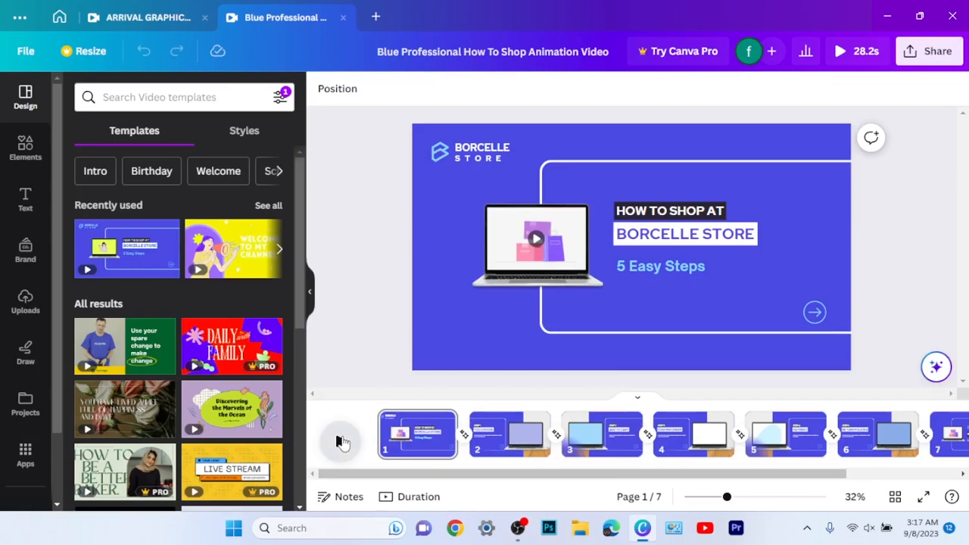
pyautogui.click(340, 443)
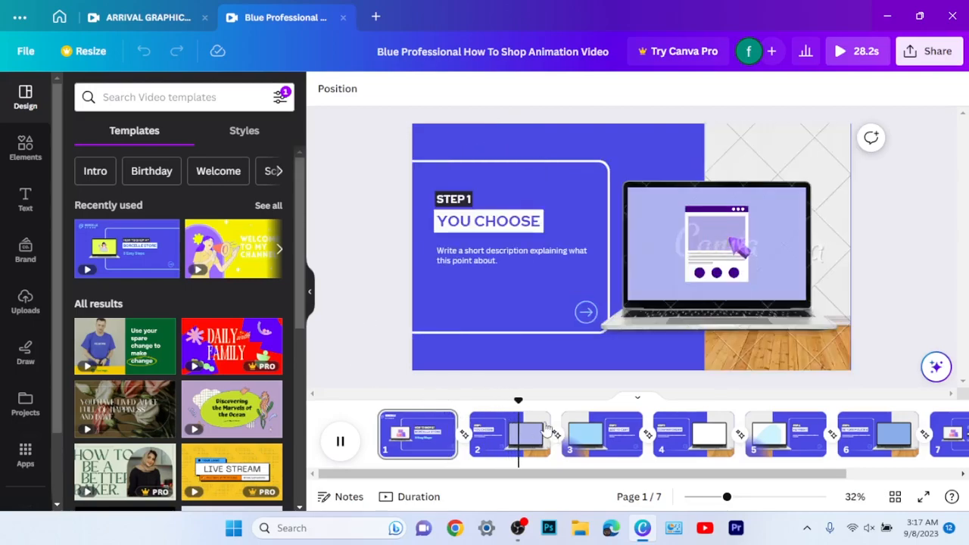
pyautogui.click(499, 406)
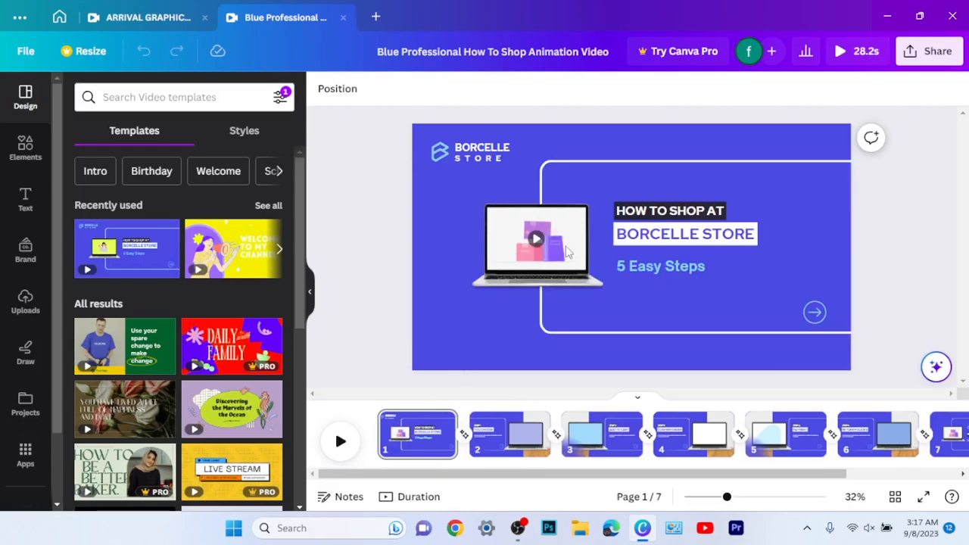
# - Select all elements on page 1, nudge them very slightly upward and clear the selection
pyautogui.click(418, 438)
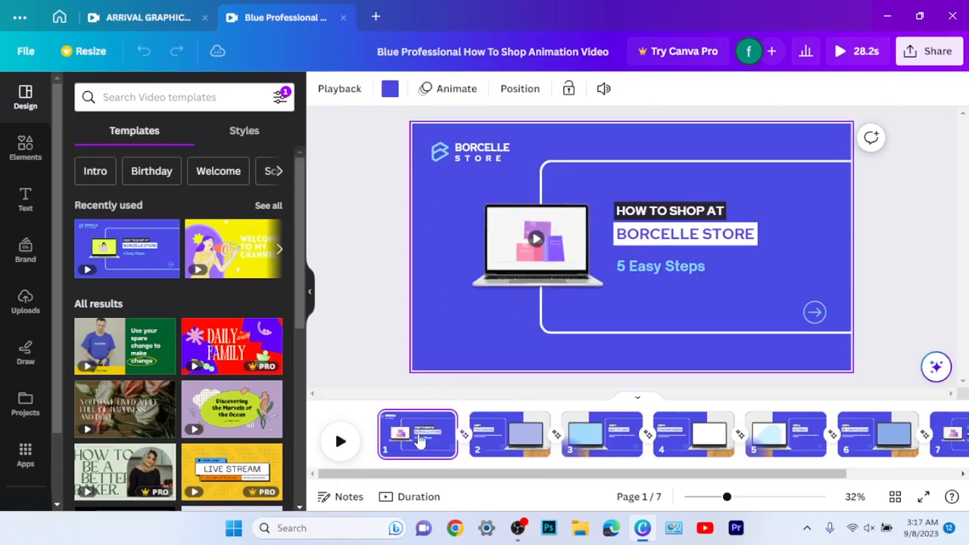
pyautogui.click(657, 242)
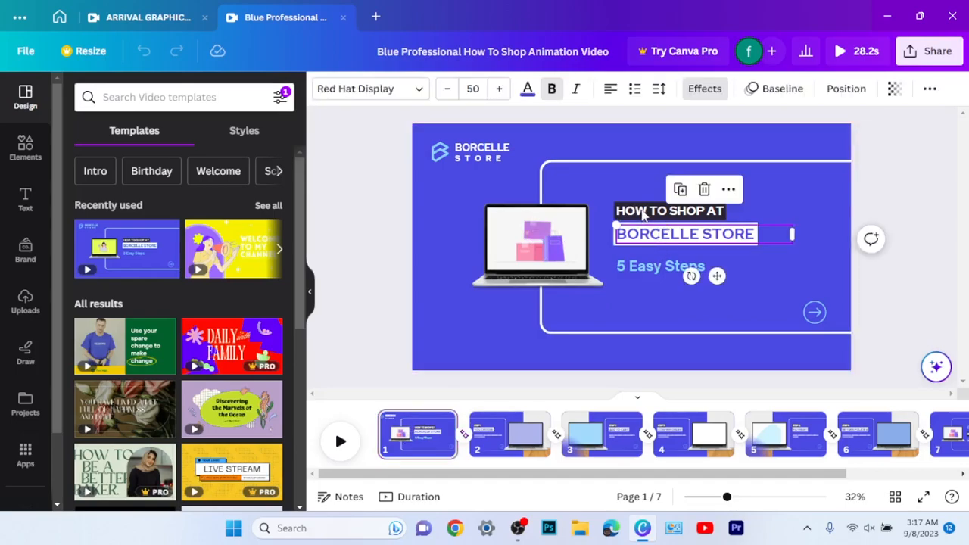
pyautogui.click(641, 214)
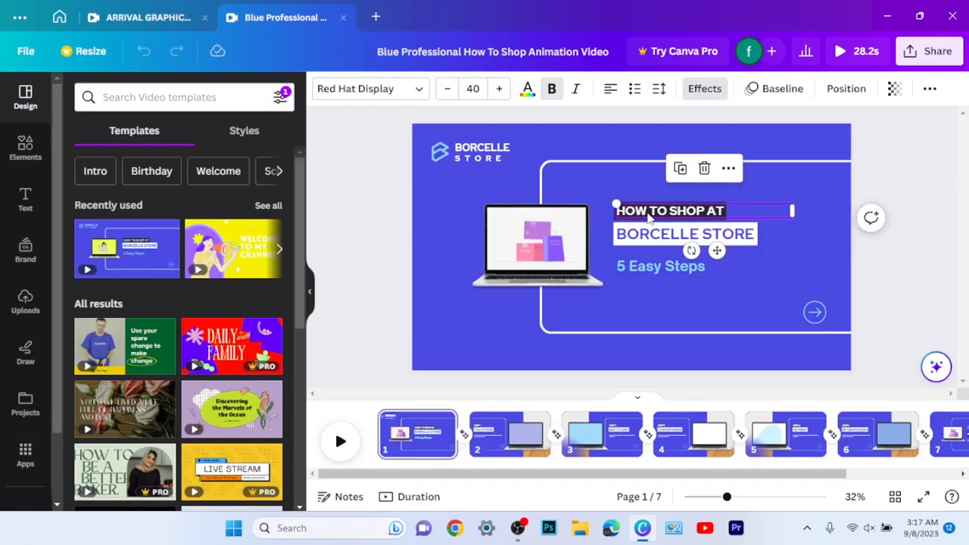
pyautogui.press('Escape')
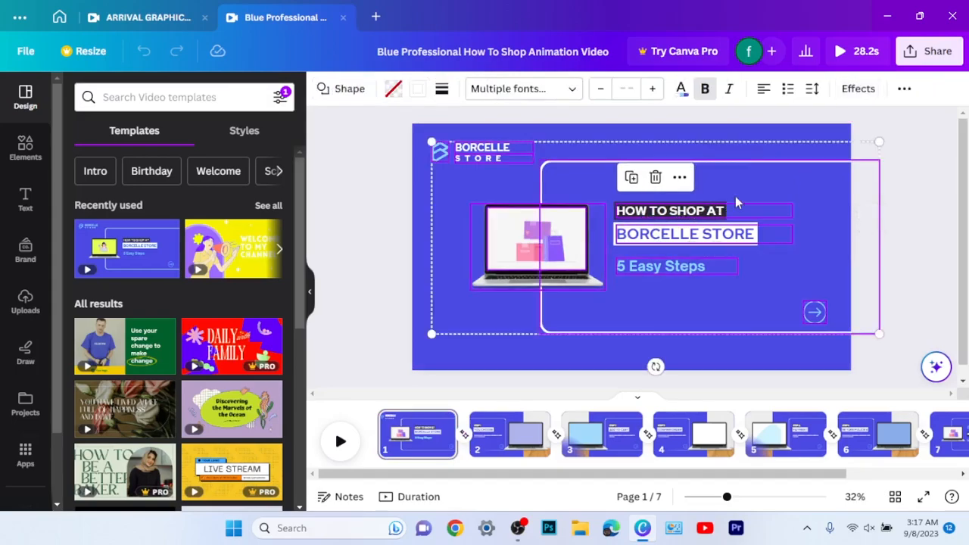
pyautogui.moveTo(850, 276); pyautogui.dragTo(850, 275)
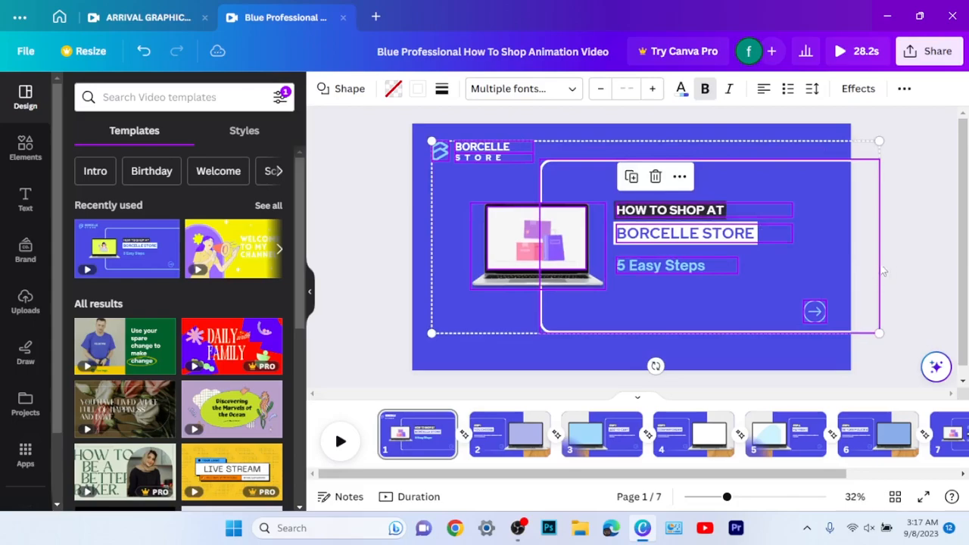
pyautogui.click(900, 255)
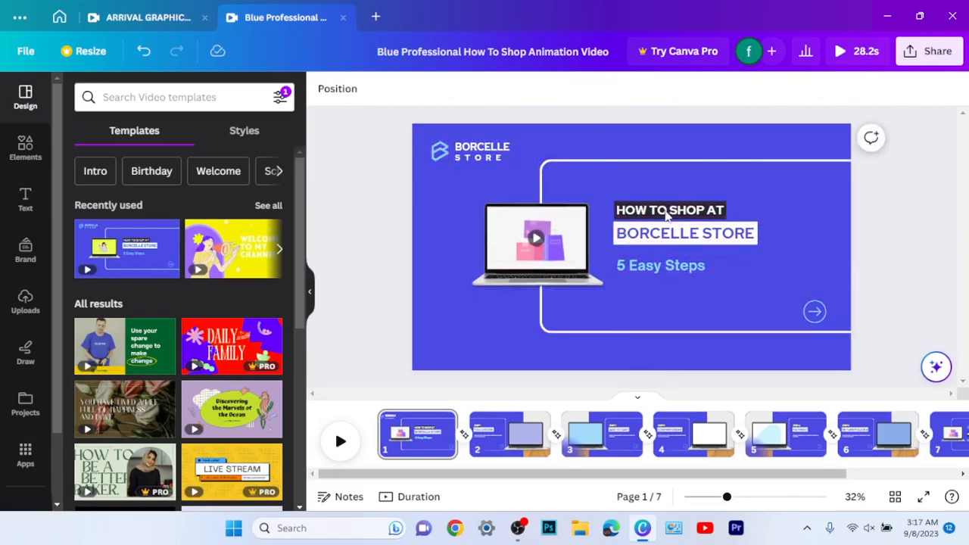
# - Change the "HOW TO SHOP AT" line on page 1 to "HOW TO BECOME A PROFESSIONAL"
pyautogui.click(691, 215)
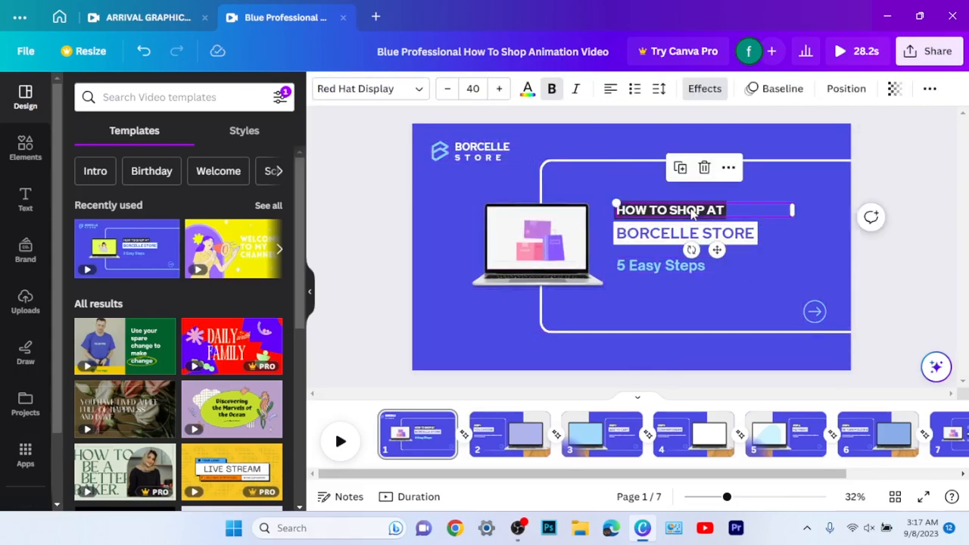
pyautogui.click(691, 213)
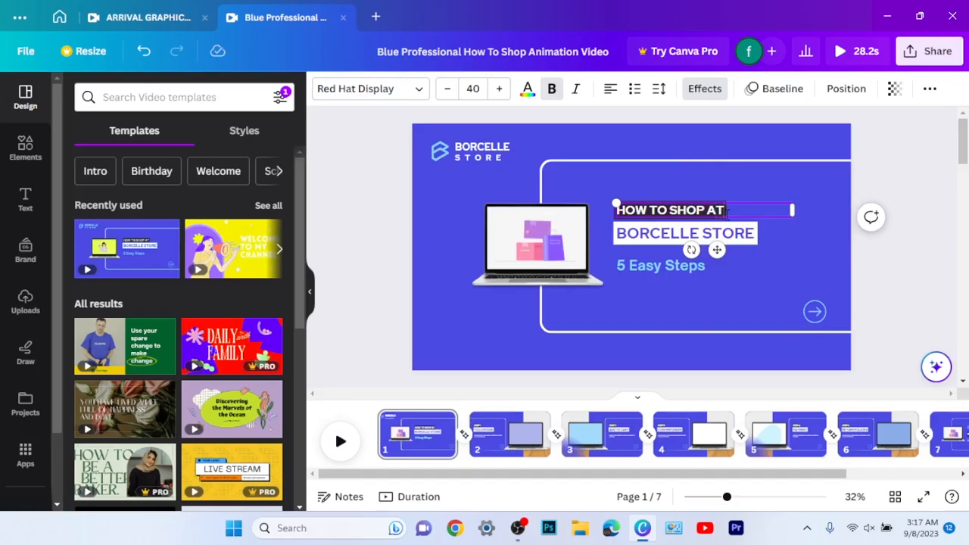
pyautogui.press('BackSpace')
pyautogui.press('BackSpace')
pyautogui.press('BackSpace')
pyautogui.press('BackSpace')
pyautogui.press('BackSpace')
pyautogui.press('BackSpace')
pyautogui.press('BackSpace')
pyautogui.press('BackSpace')
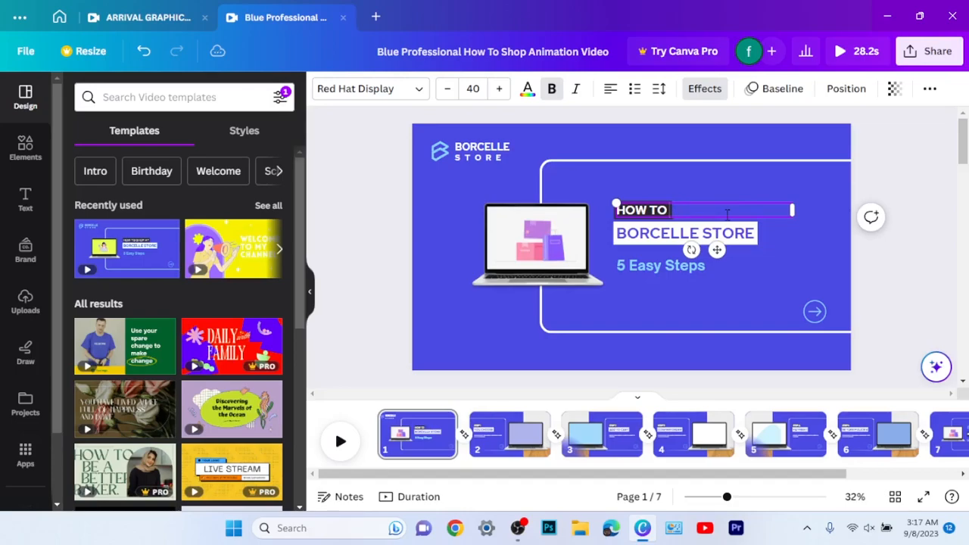
pyautogui.write('BEC')
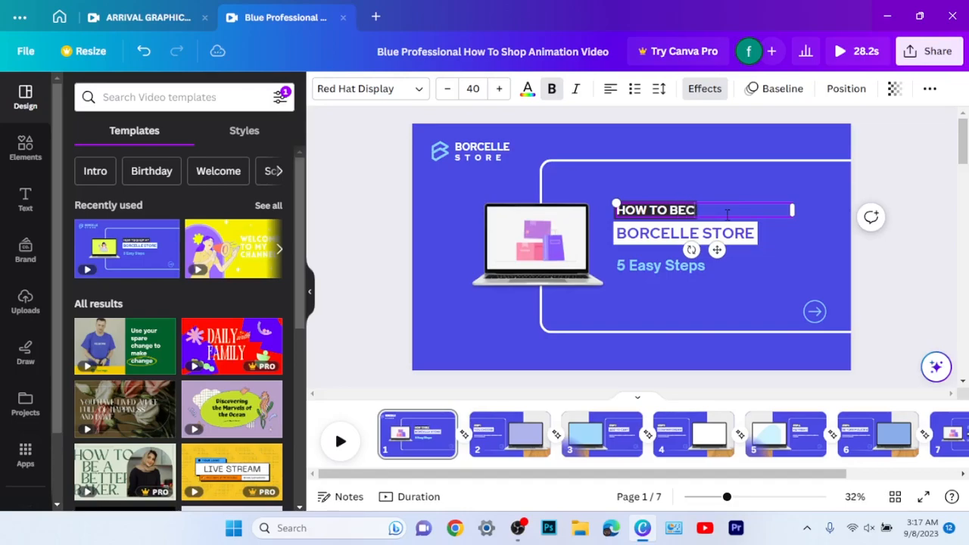
pyautogui.write('OME')
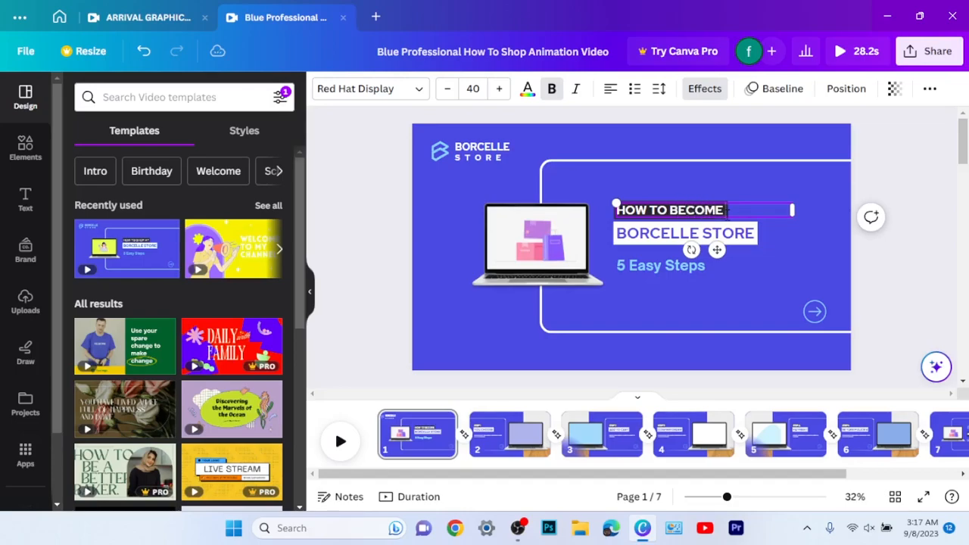
pyautogui.write(' A PROFESSIONAL')
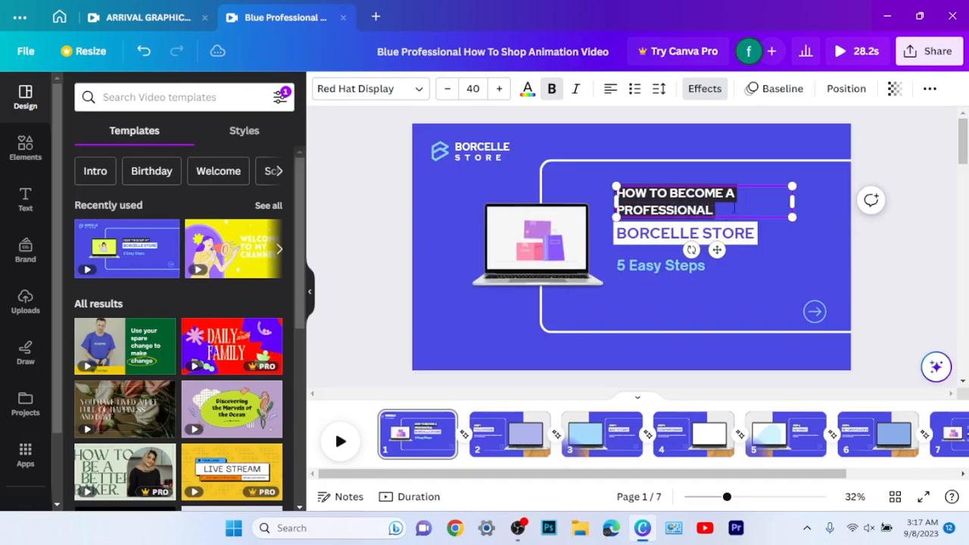
# - Scale the "HOW TO BECOME A PROFESSIONAL" text down to size 28.1 on one line and place it above the "BORCELLE STORE" title
pyautogui.moveTo(789, 204); pyautogui.dragTo(807, 199)
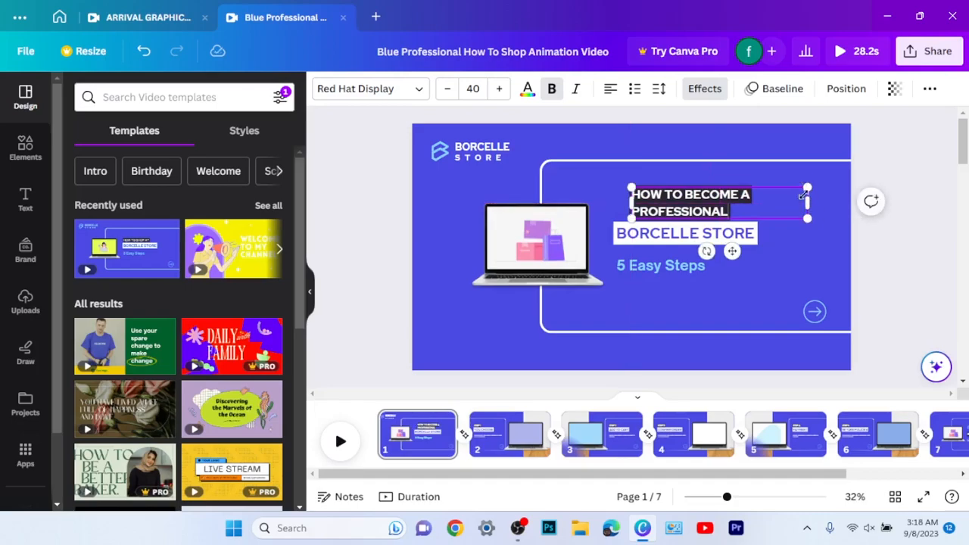
pyautogui.moveTo(821, 205); pyautogui.dragTo(851, 205)
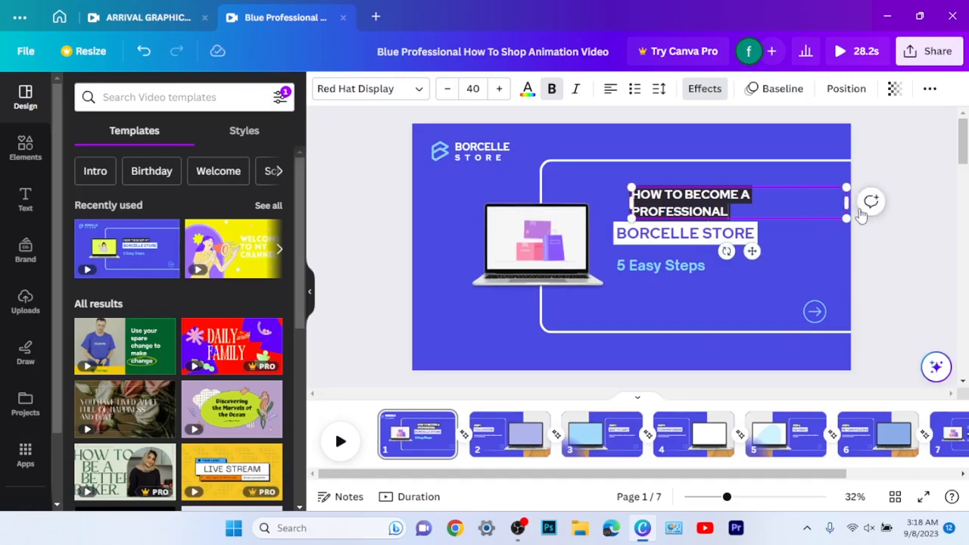
pyautogui.moveTo(841, 215); pyautogui.dragTo(795, 203)
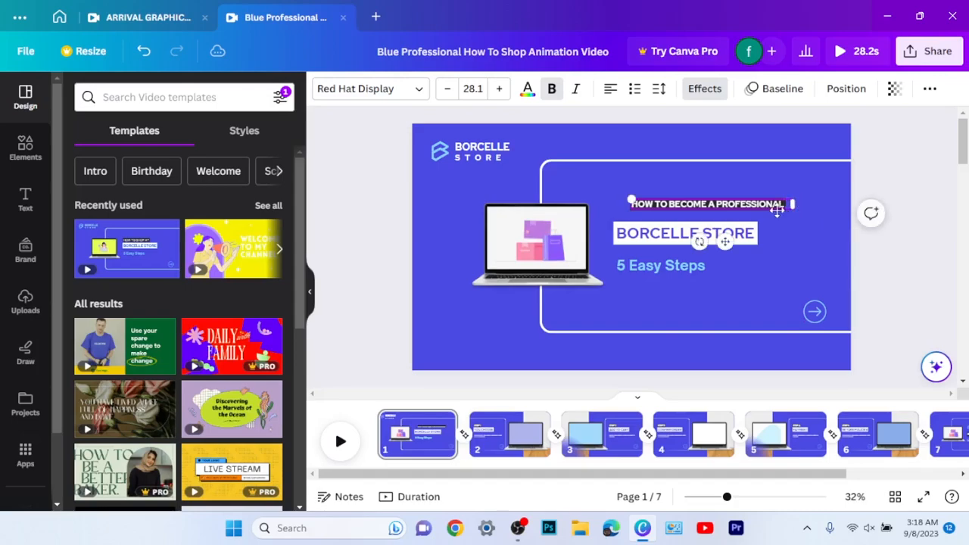
pyautogui.moveTo(725, 243); pyautogui.dragTo(704, 242)
# - Replace the large "BORCELLE STORE" title below the heading with "GRAPHIC DESIGNER"
pyautogui.click(742, 244)
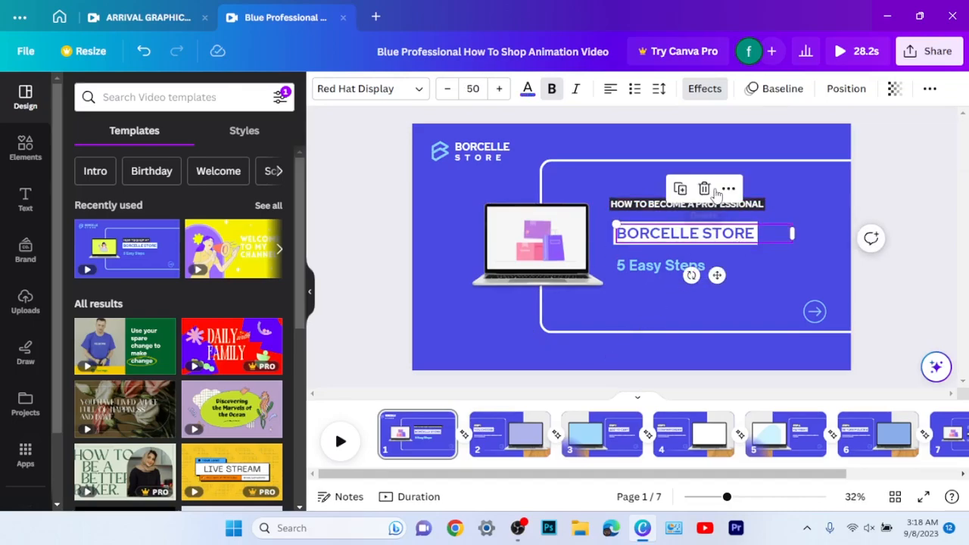
pyautogui.doubleClick(673, 238)
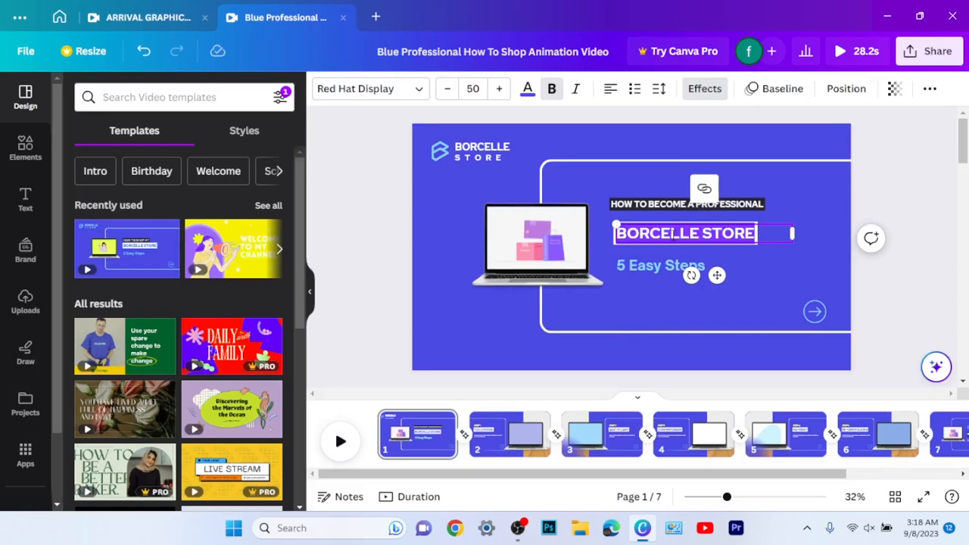
pyautogui.write('GRA')
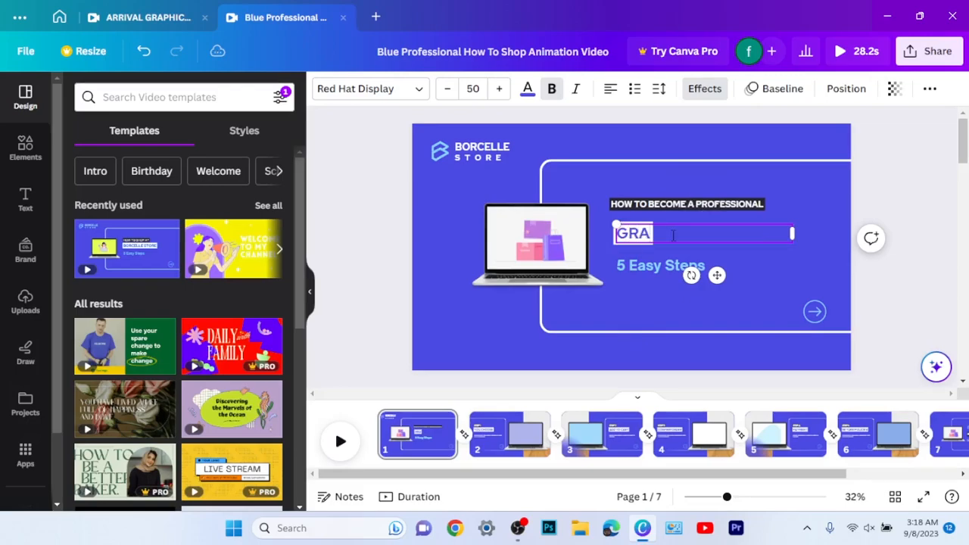
pyautogui.write('PHIC')
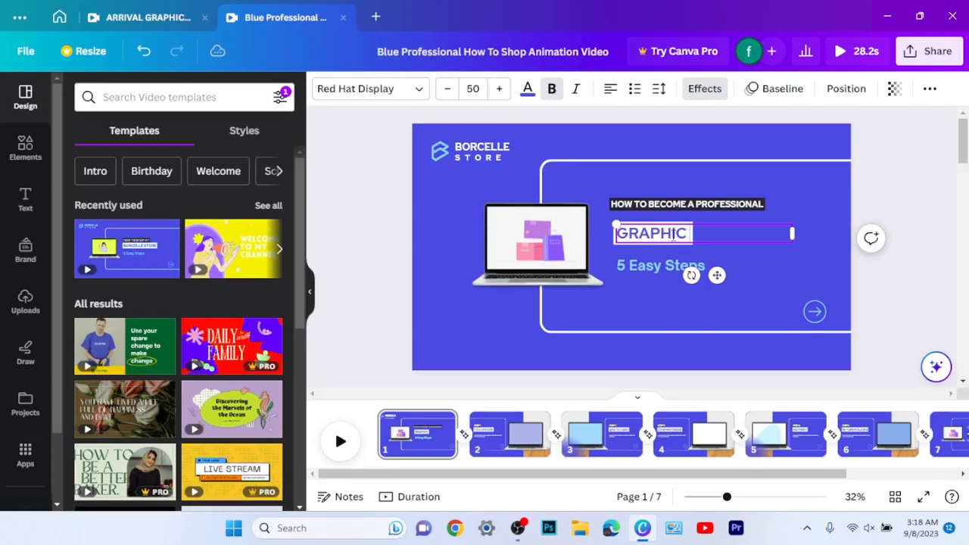
pyautogui.write(' DES')
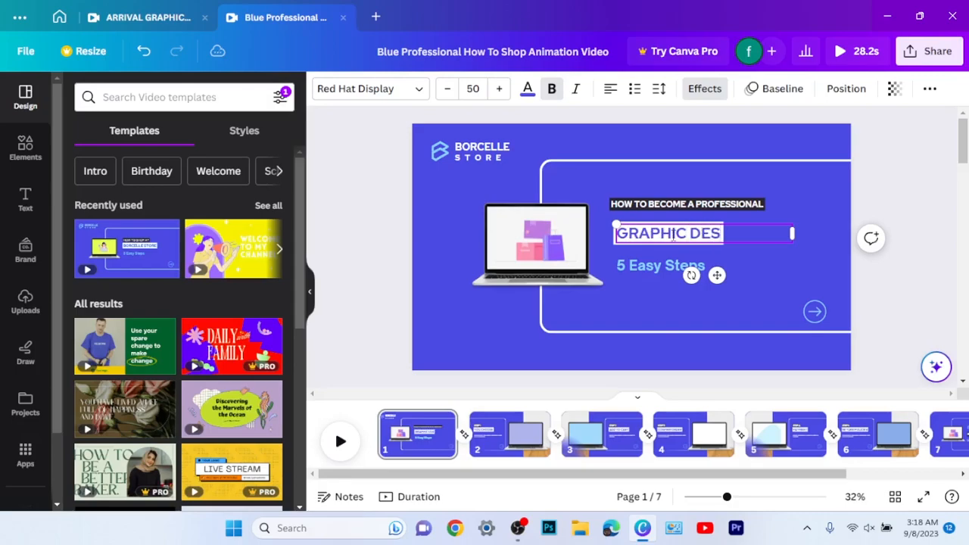
pyautogui.write('IGN')
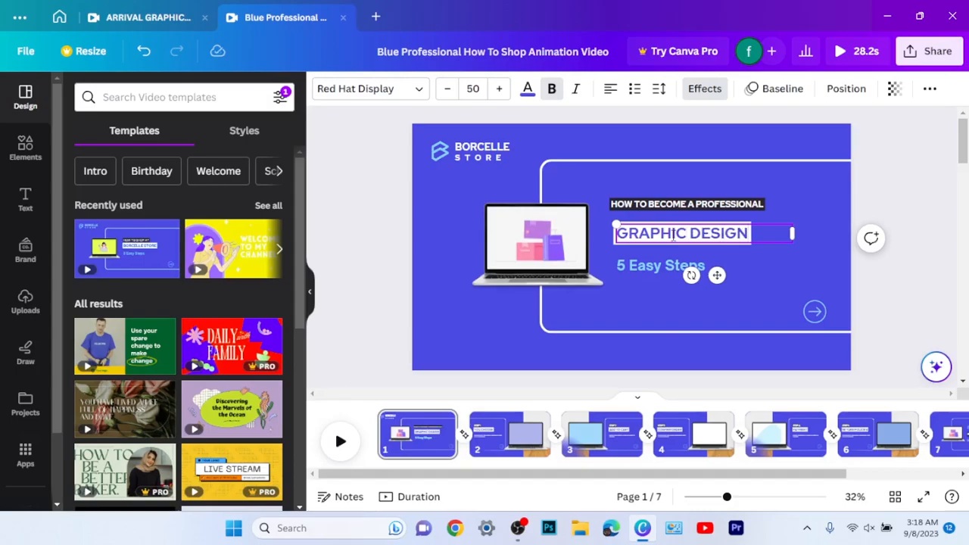
pyautogui.write('ER')
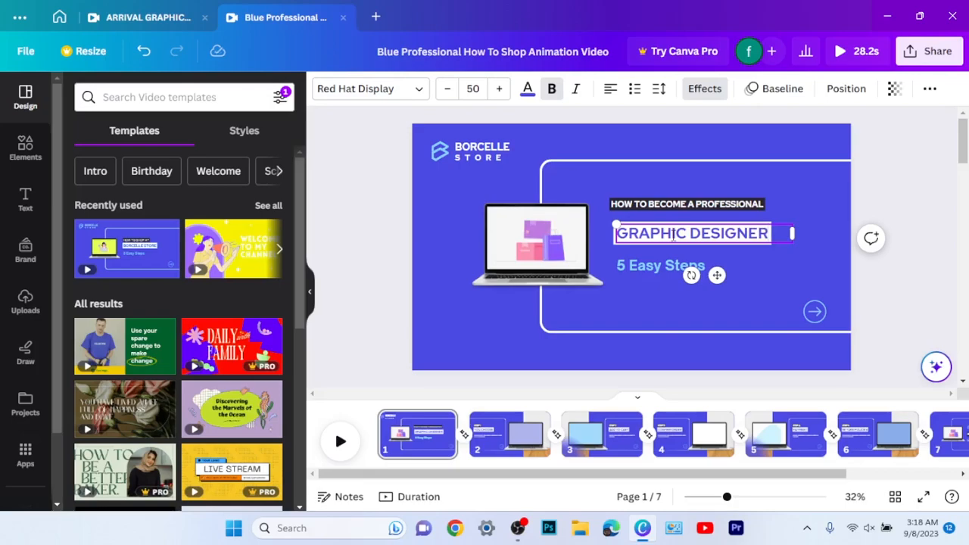
pyautogui.click(635, 316)
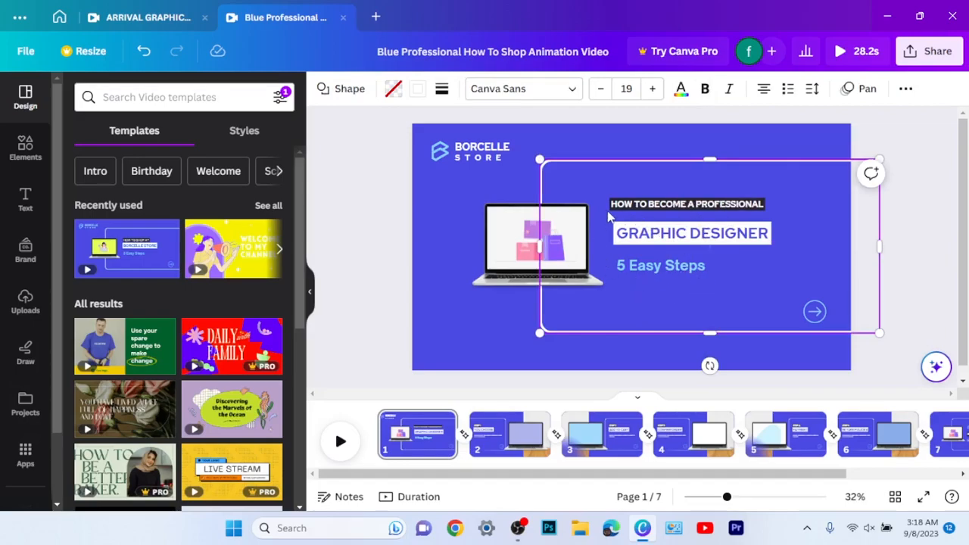
pyautogui.click(660, 214)
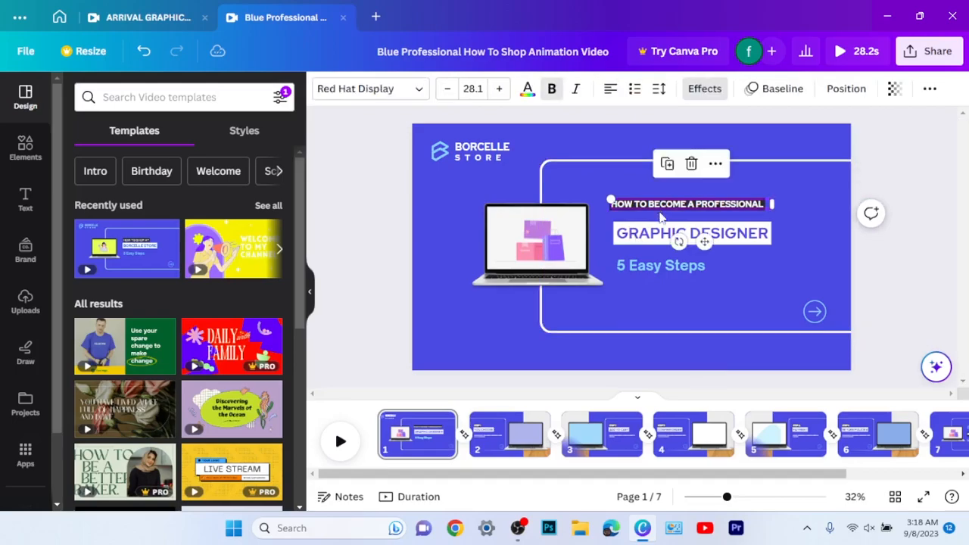
pyautogui.click(655, 265)
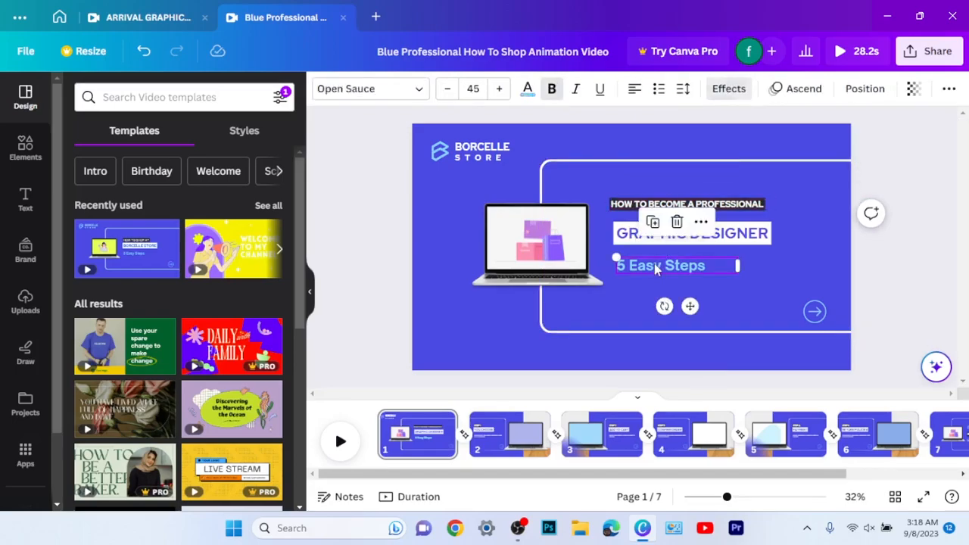
pyautogui.click(752, 304)
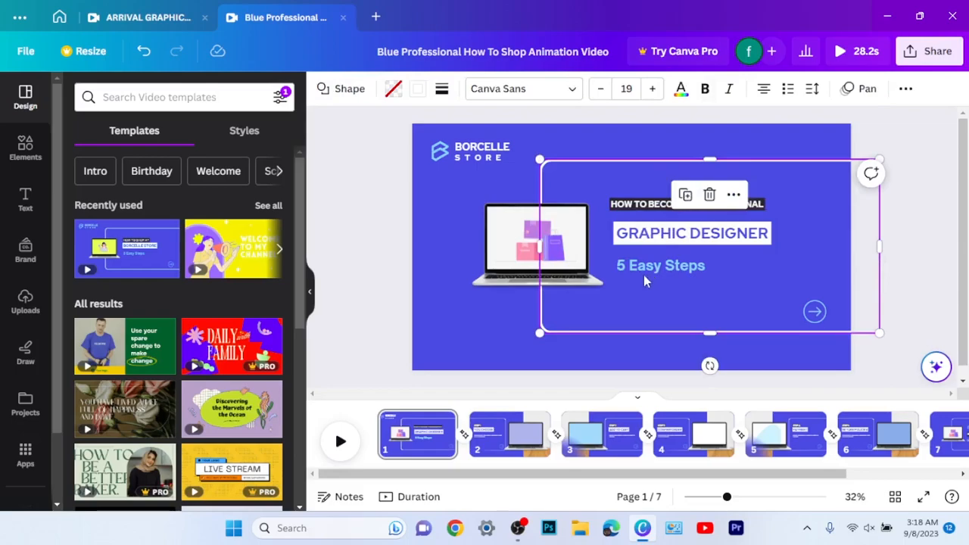
pyautogui.click(490, 333)
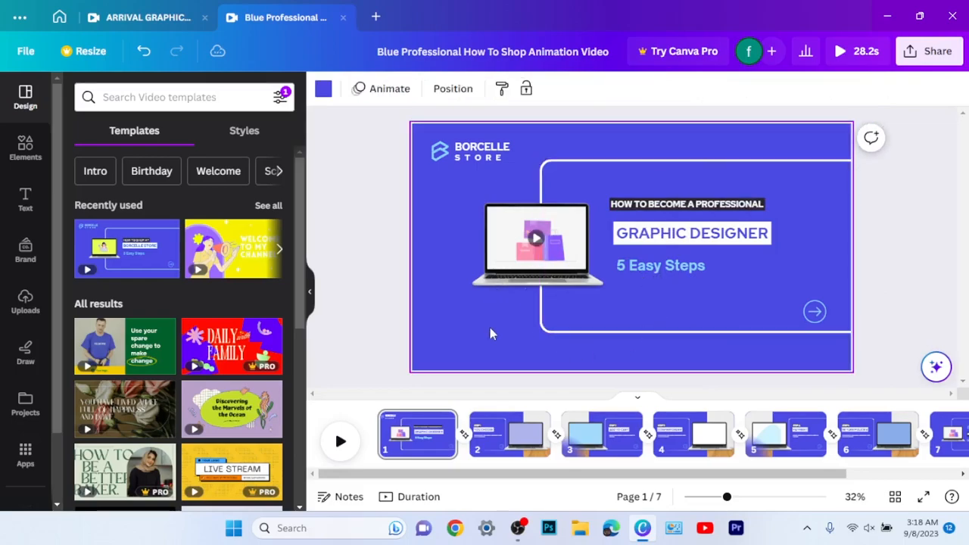
# - Delete the template's logo icon beside "BORCELLE STORE" on page 1 and insert the uploaded Arrival Graphics logo without a white background
pyautogui.click(438, 154)
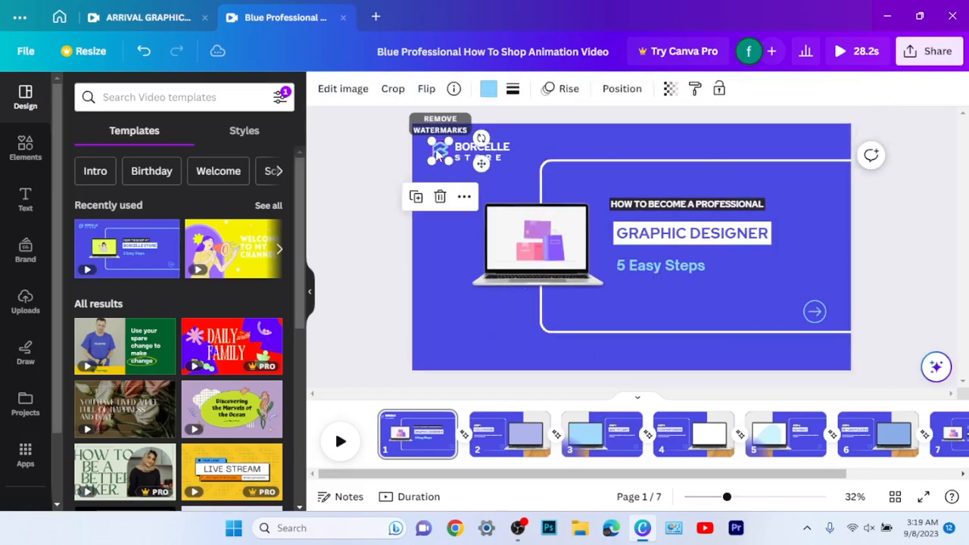
pyautogui.click(440, 196)
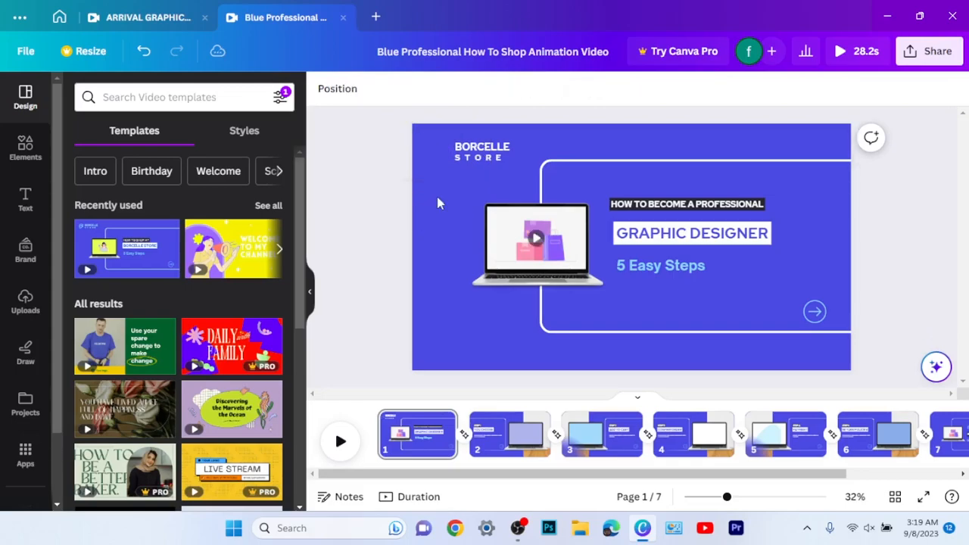
pyautogui.click(25, 302)
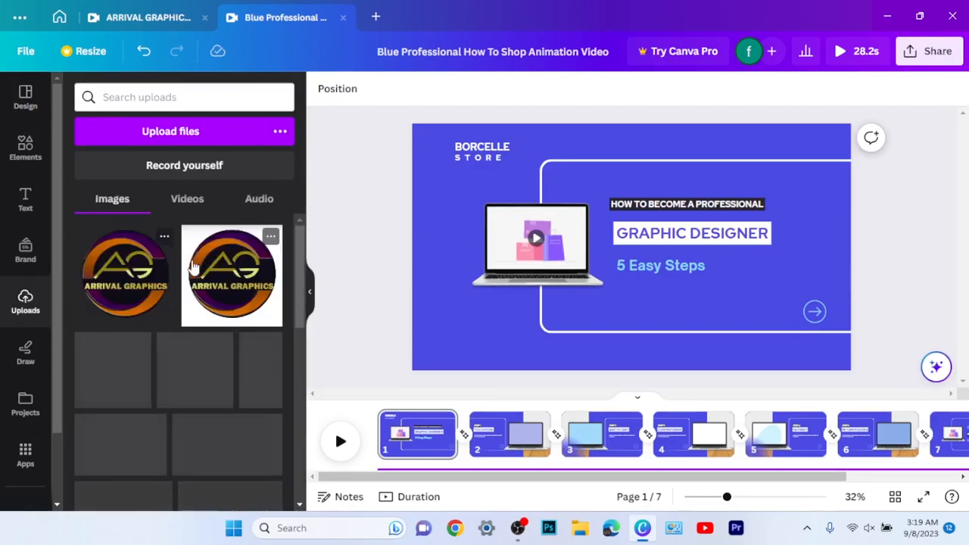
pyautogui.click(115, 297)
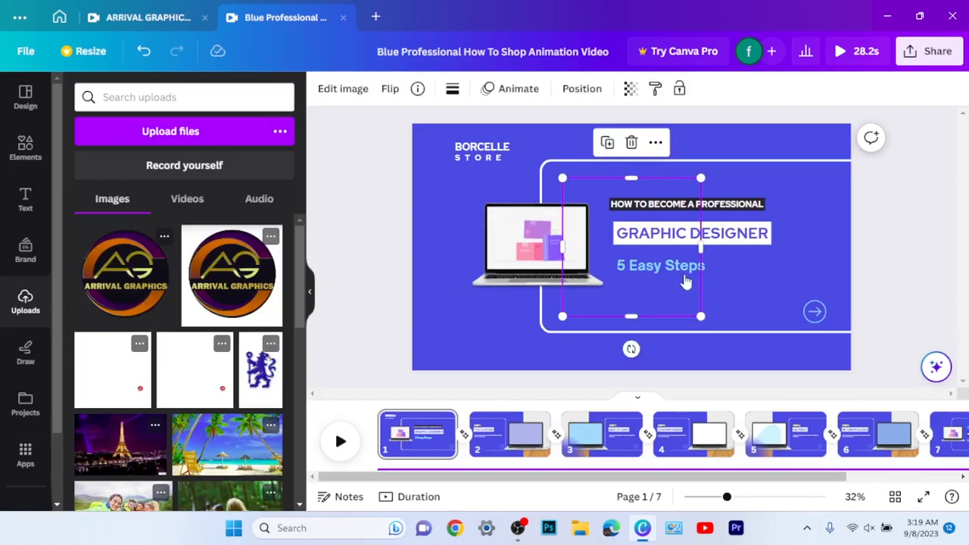
pyautogui.moveTo(639, 286); pyautogui.dragTo(463, 227)
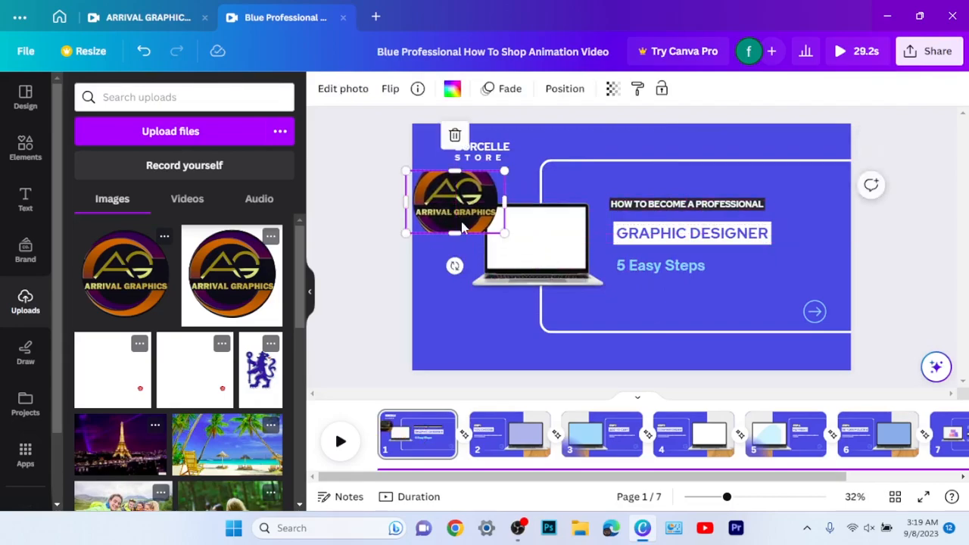
pyautogui.hotkey('ctrl', 'z')
pyautogui.hotkey('ctrl', 'z')
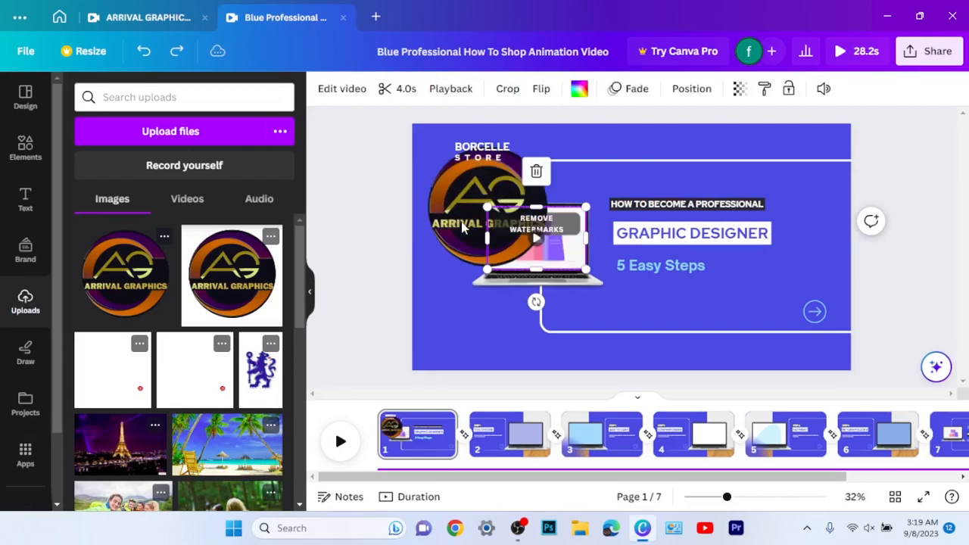
# - Shrink the Arrival Graphics logo to icon size and place it directly before the small "BORCELLE STORE" text in the corner of page 1
pyautogui.click(462, 195)
pyautogui.moveTo(462, 195); pyautogui.dragTo(429, 172)
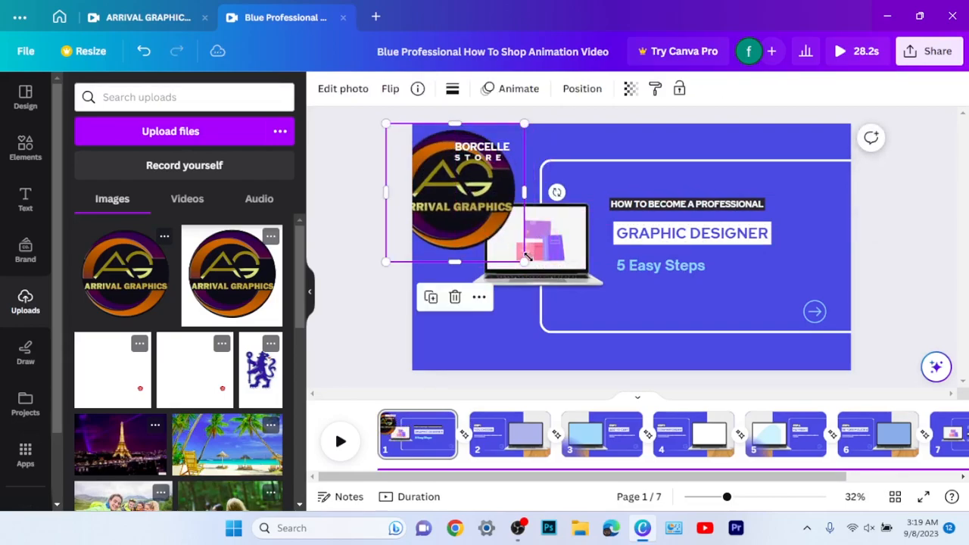
pyautogui.moveTo(524, 261); pyautogui.dragTo(437, 152)
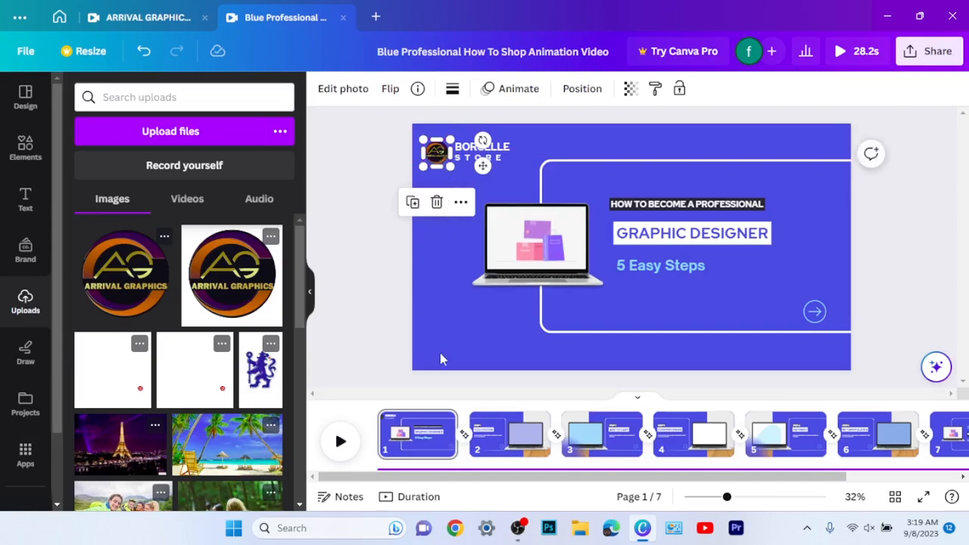
pyautogui.click(453, 271)
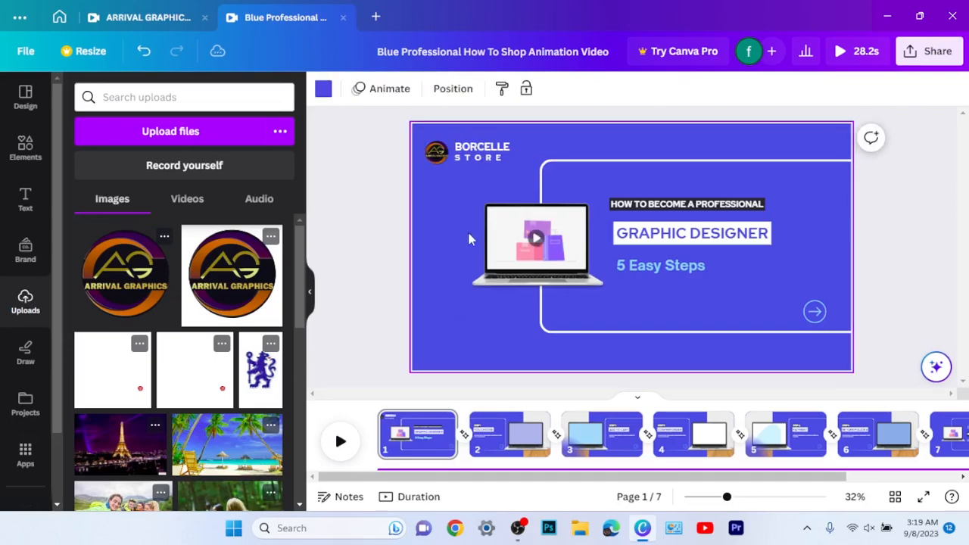
# - Change the small "BORCELLE" text beside the logo on page 1 to "ARRIVAL"
pyautogui.click(490, 149)
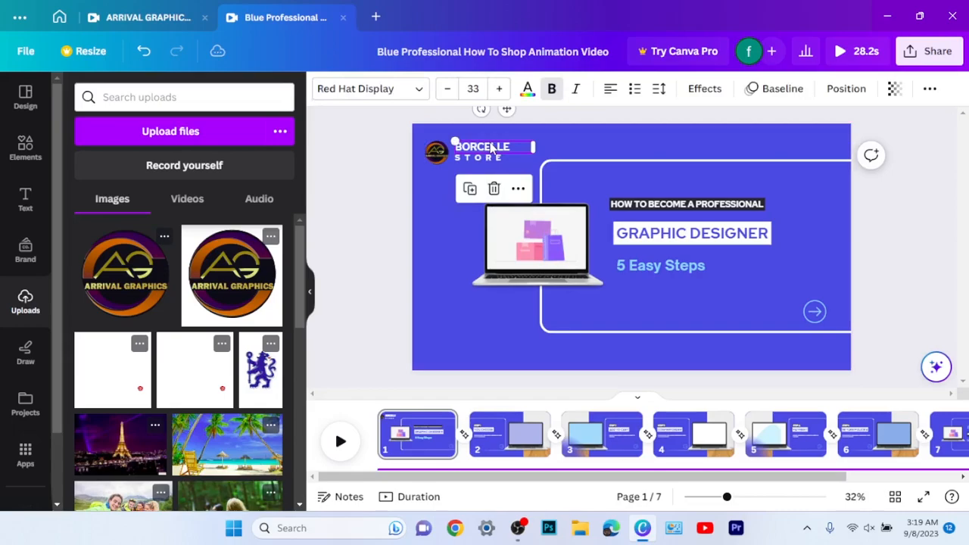
pyautogui.doubleClick(491, 149)
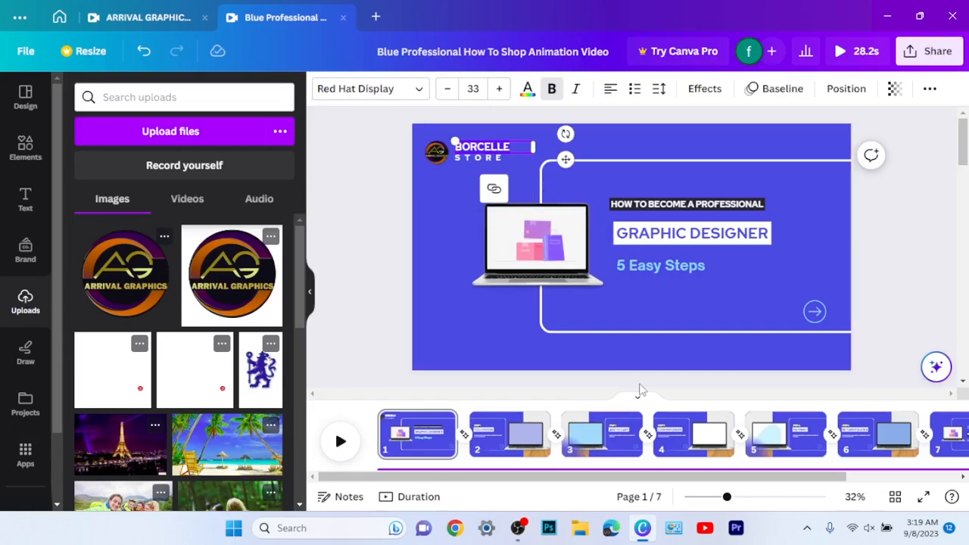
pyautogui.write('ARRIVAL')
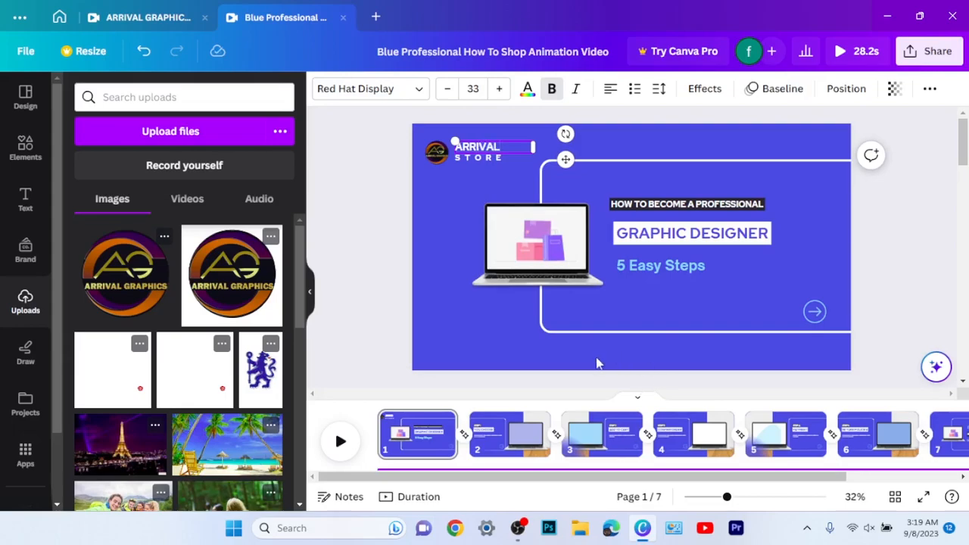
# - Change the small "STORE" text beside the logo to "GRAPHICS" and enlarge its text box slightly
pyautogui.click(474, 161)
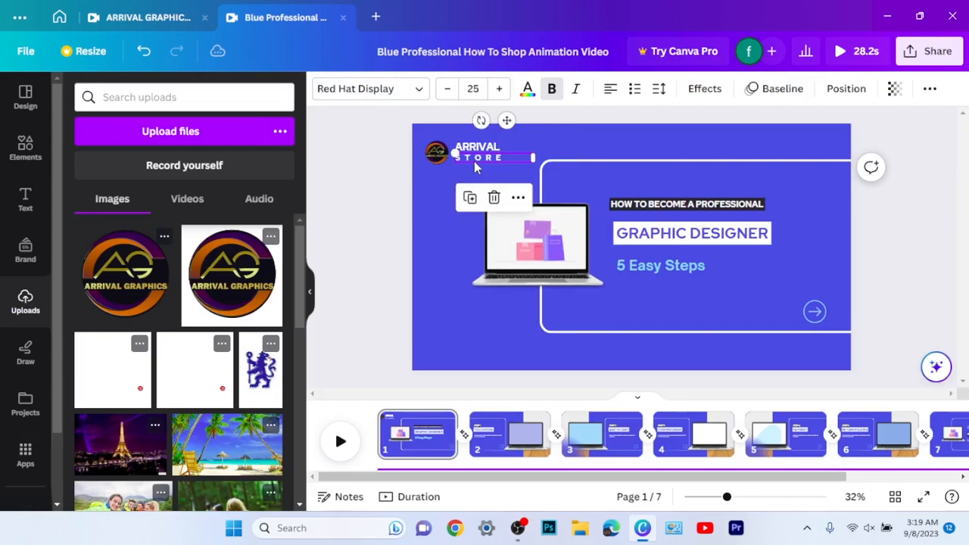
pyautogui.doubleClick(490, 161)
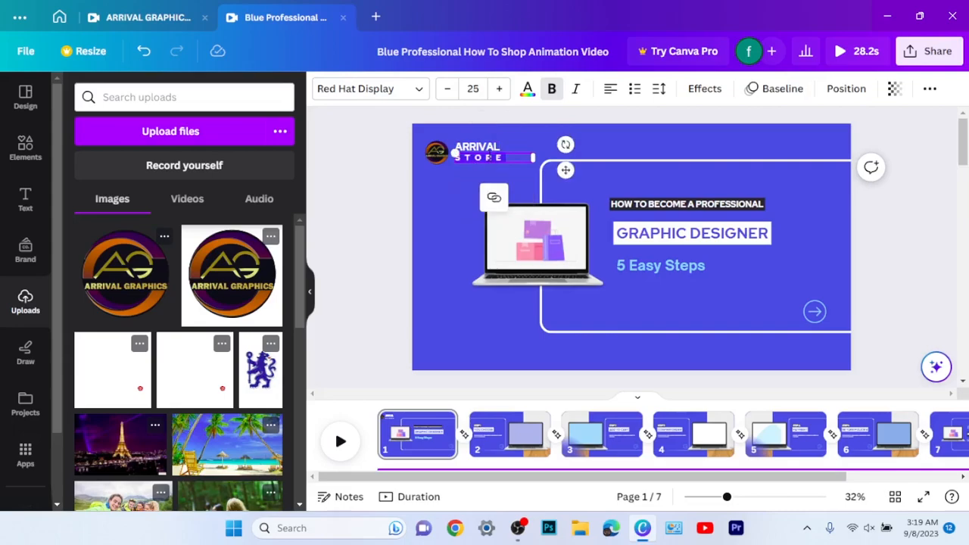
pyautogui.press('BackSpace')
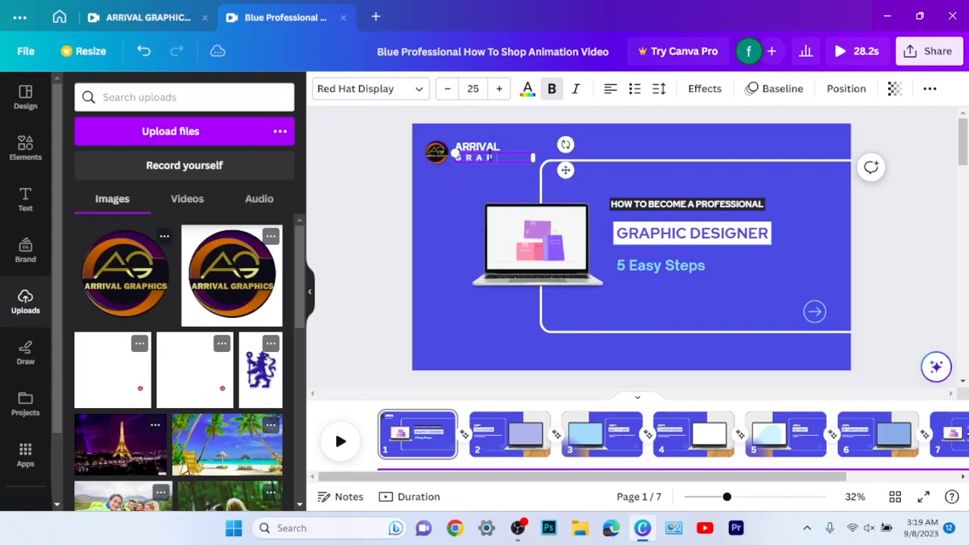
pyautogui.write('GRAPHICS')
pyautogui.moveTo(532, 164); pyautogui.dragTo(539, 161)
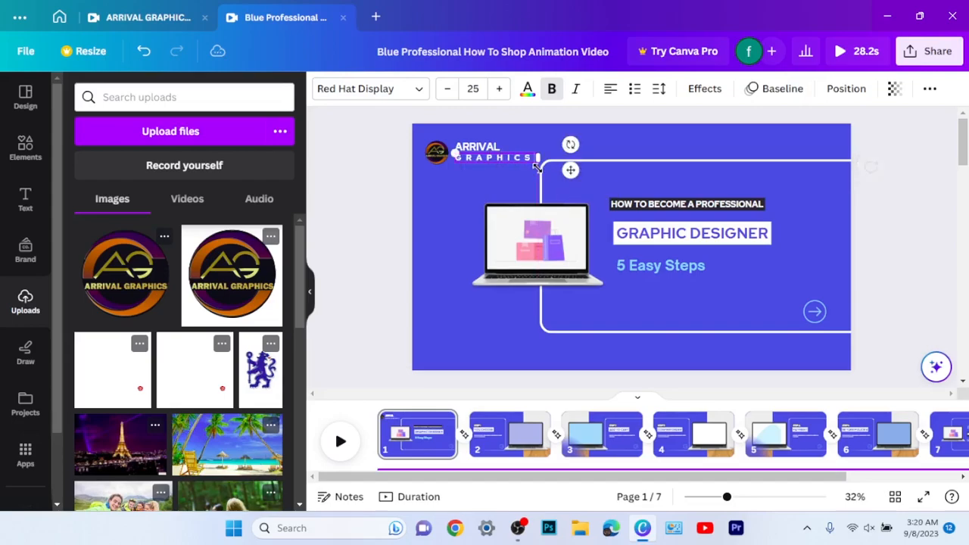
pyautogui.click(462, 213)
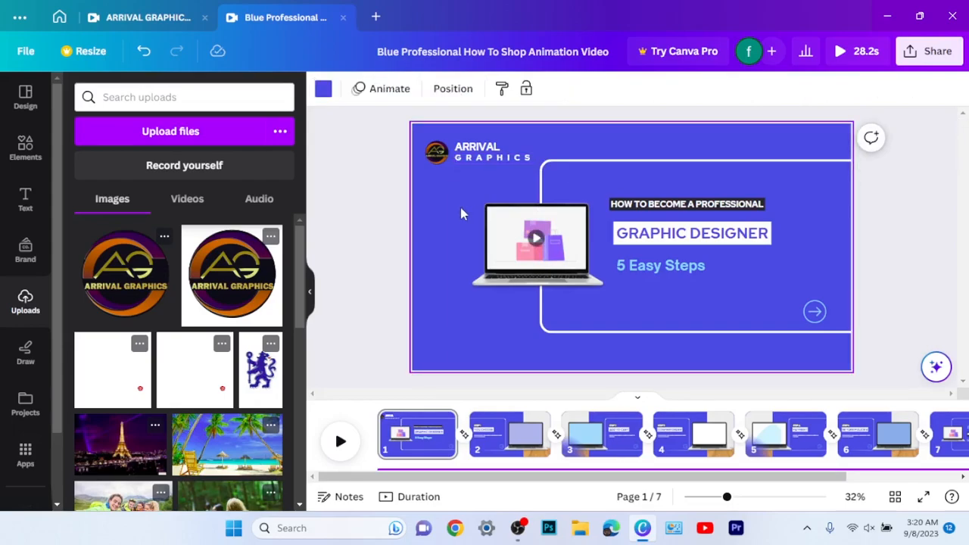
# - Play the video from page 1 into page 2 twice to check the animations, and return to page 1
pyautogui.click(340, 444)
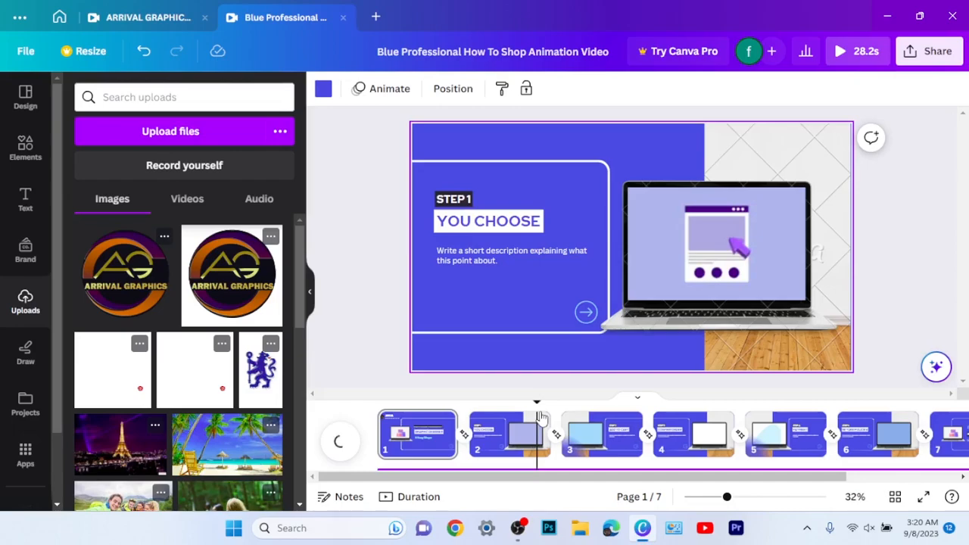
pyautogui.moveTo(541, 404); pyautogui.dragTo(363, 413)
pyautogui.click(340, 441)
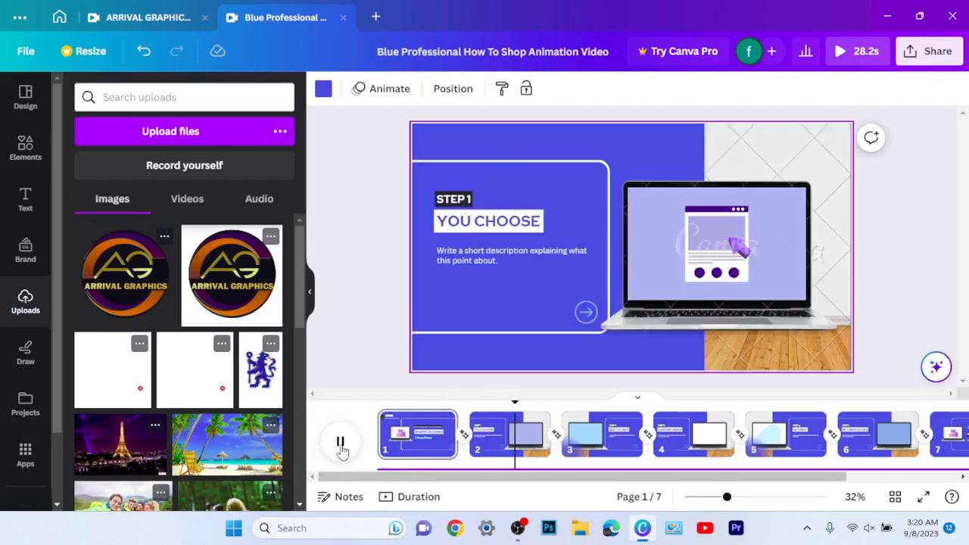
pyautogui.click(342, 447)
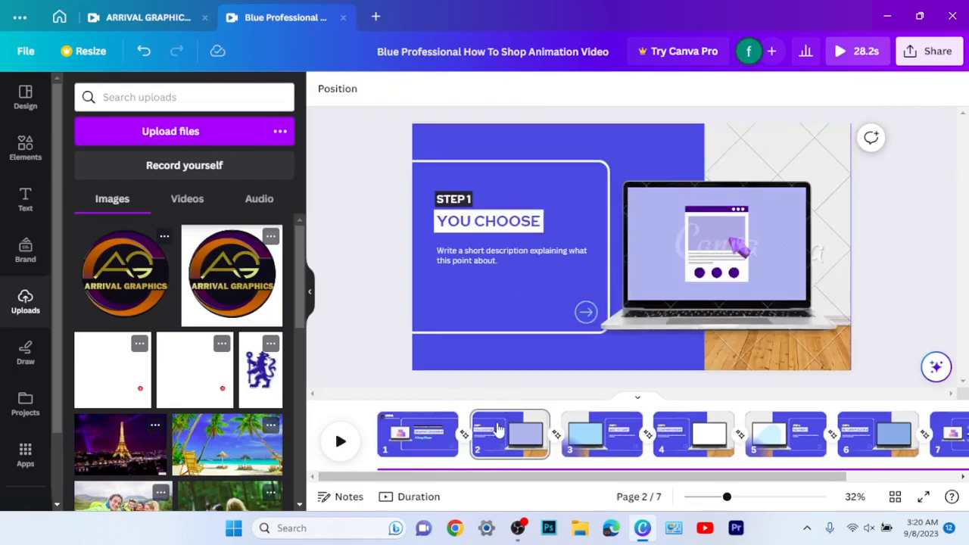
pyautogui.click(433, 439)
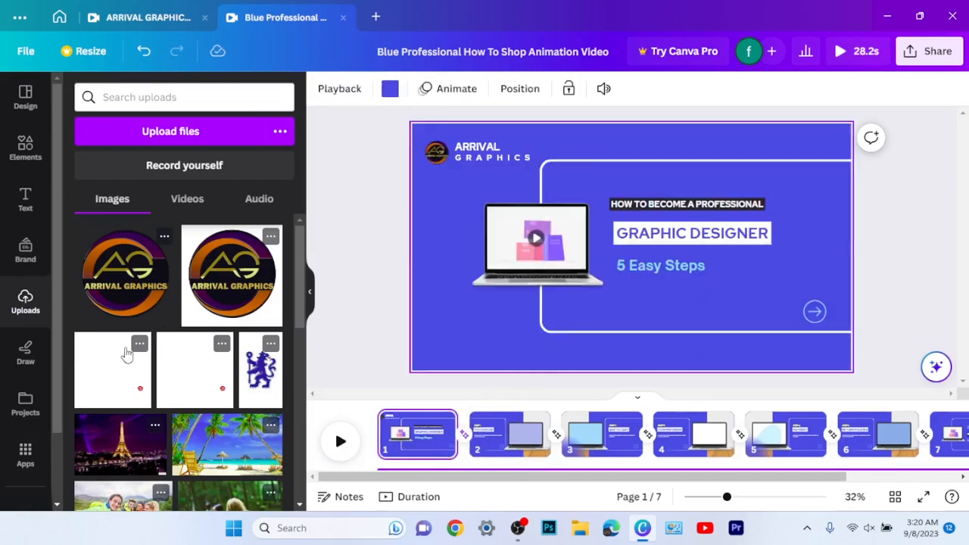
pyautogui.click(30, 465)
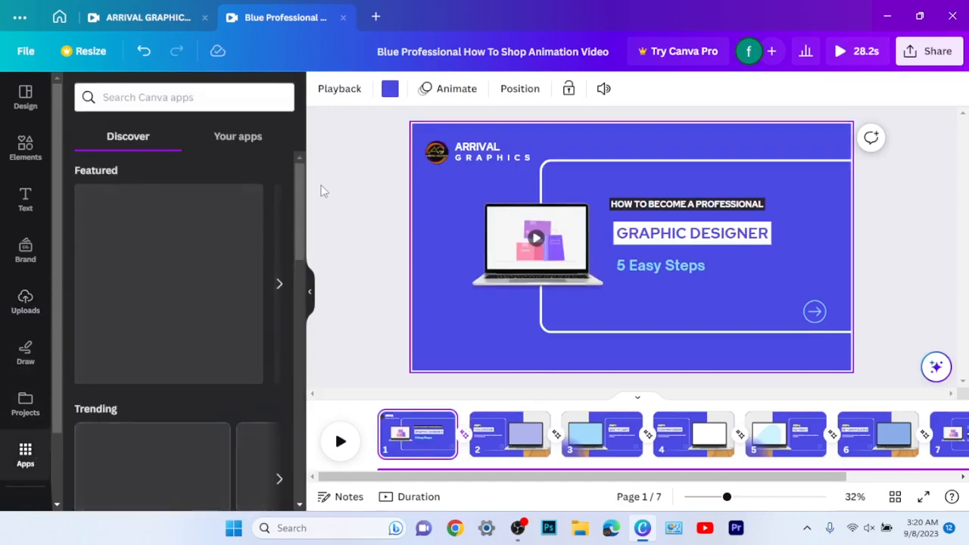
pyautogui.click(159, 97)
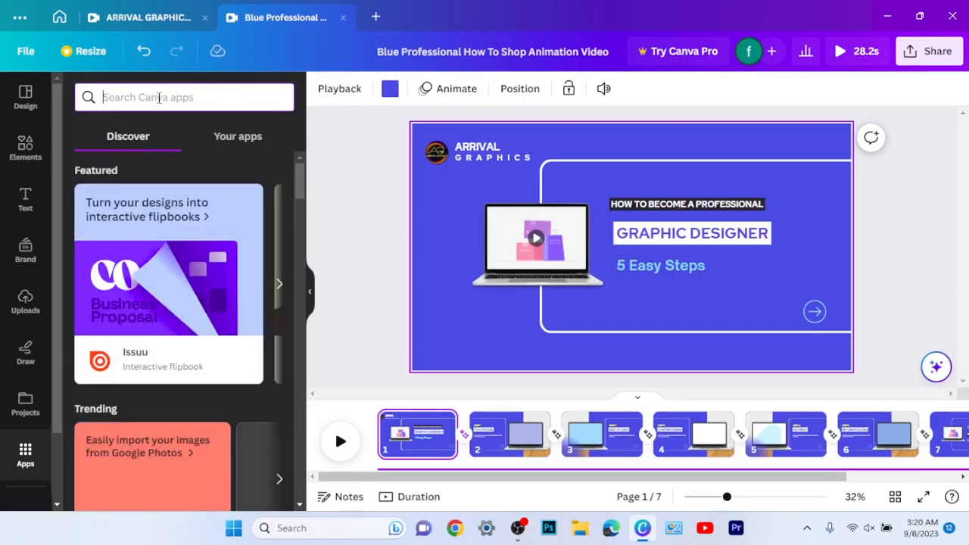
pyautogui.write('VIDE')
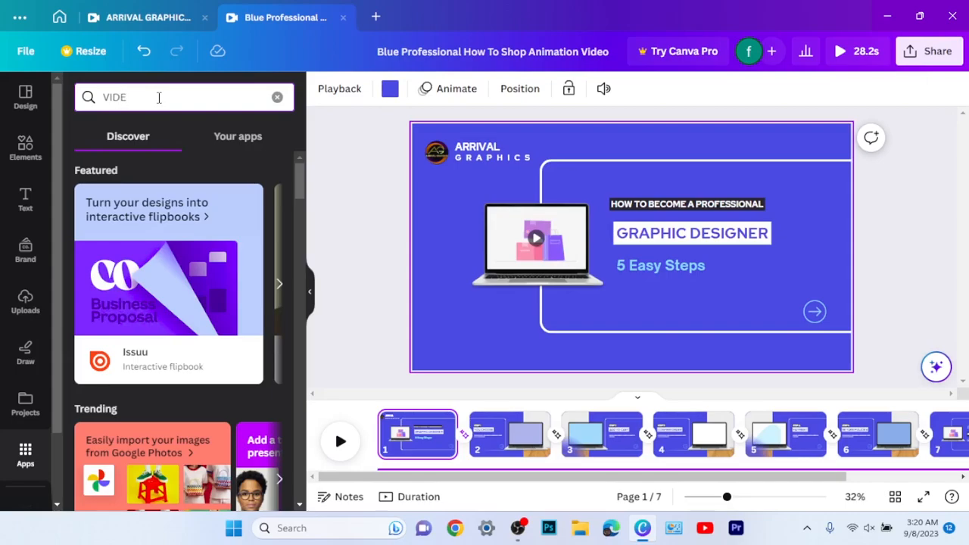
pyautogui.click(416, 242)
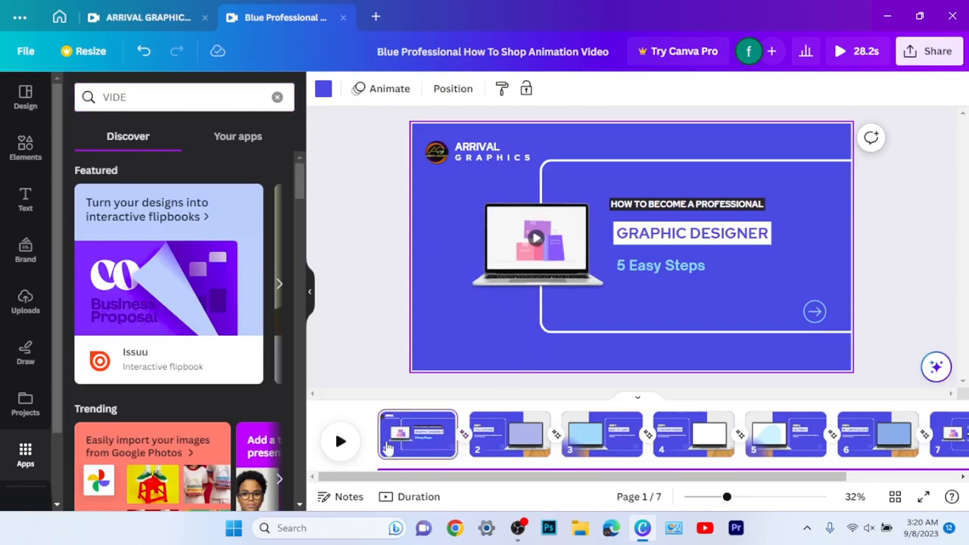
# - Replace the "YOU CHOOSE" heading on page 2 with "SELF DETERMINATION" and scale the text down to size 45.7
pyautogui.click(340, 440)
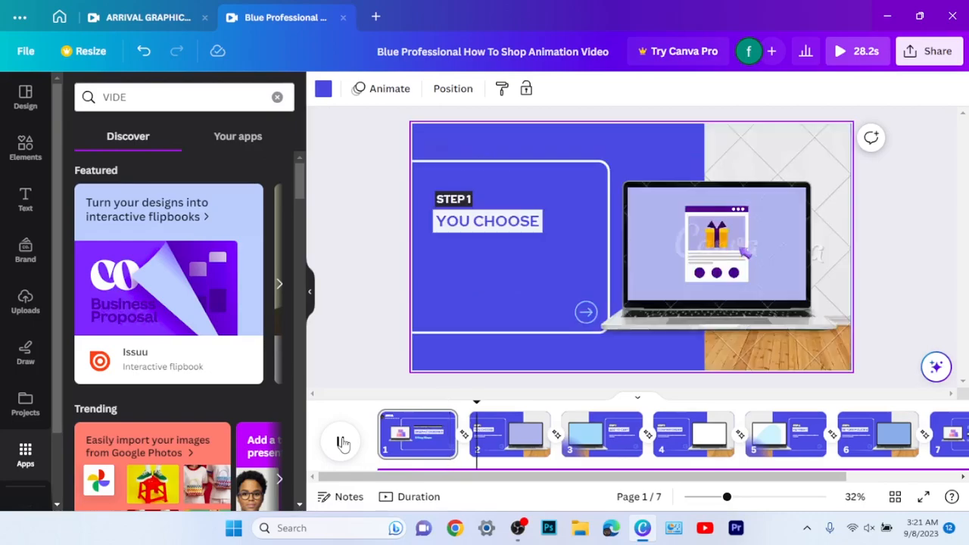
pyautogui.click(343, 443)
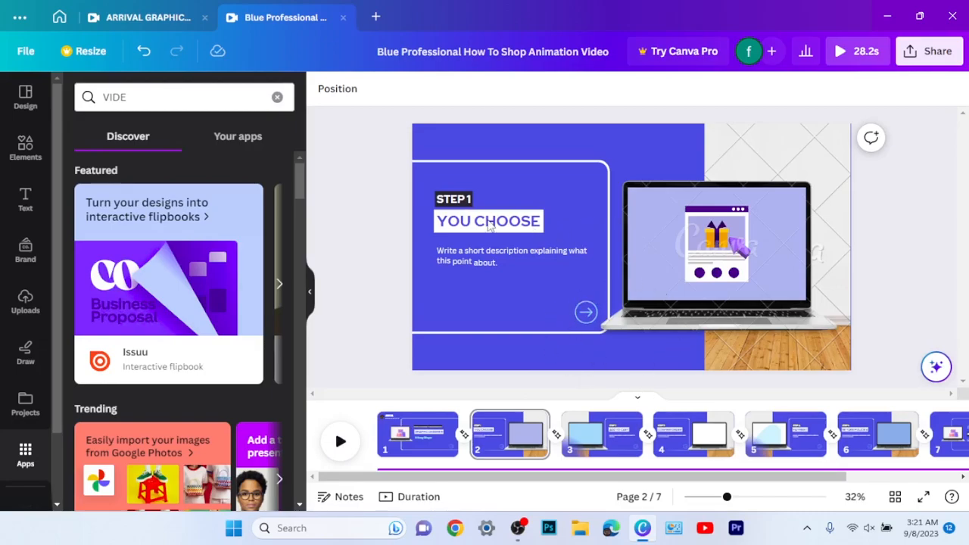
pyautogui.click(489, 221)
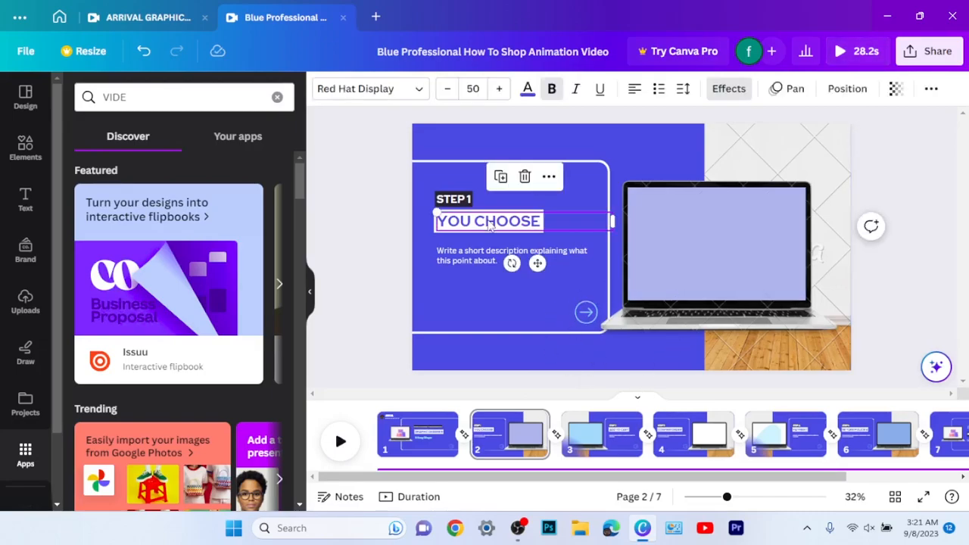
pyautogui.click(492, 224)
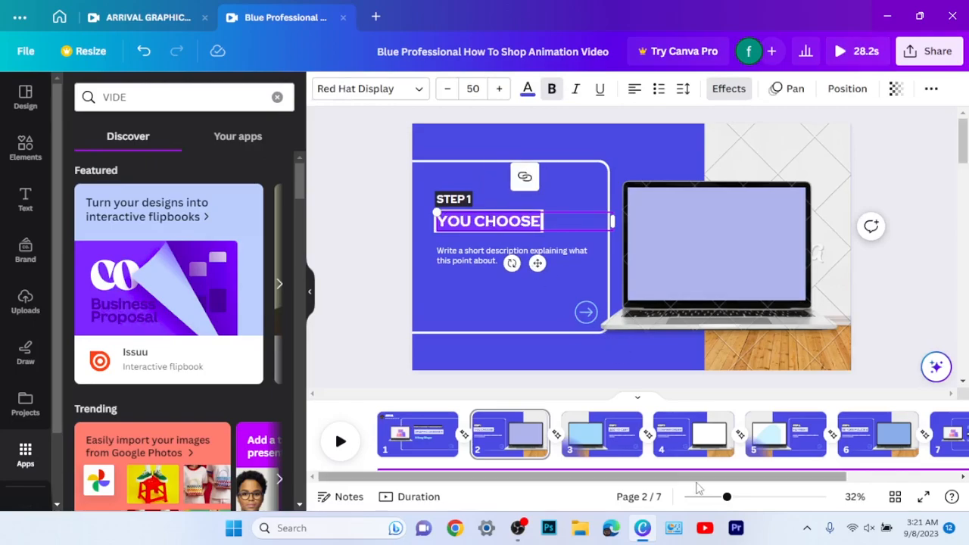
pyautogui.write('EL')
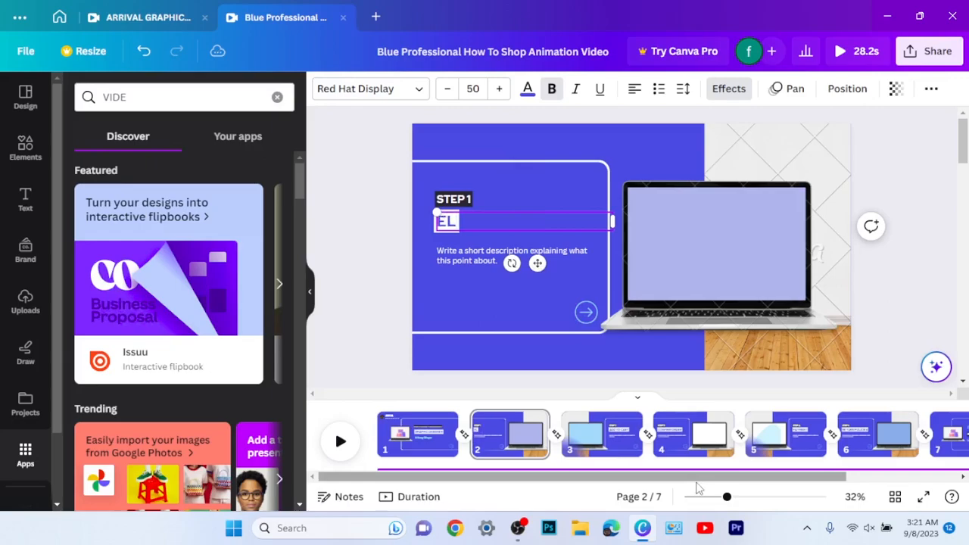
pyautogui.press('BackSpace')
pyautogui.press('BackSpace')
pyautogui.write('SELF')
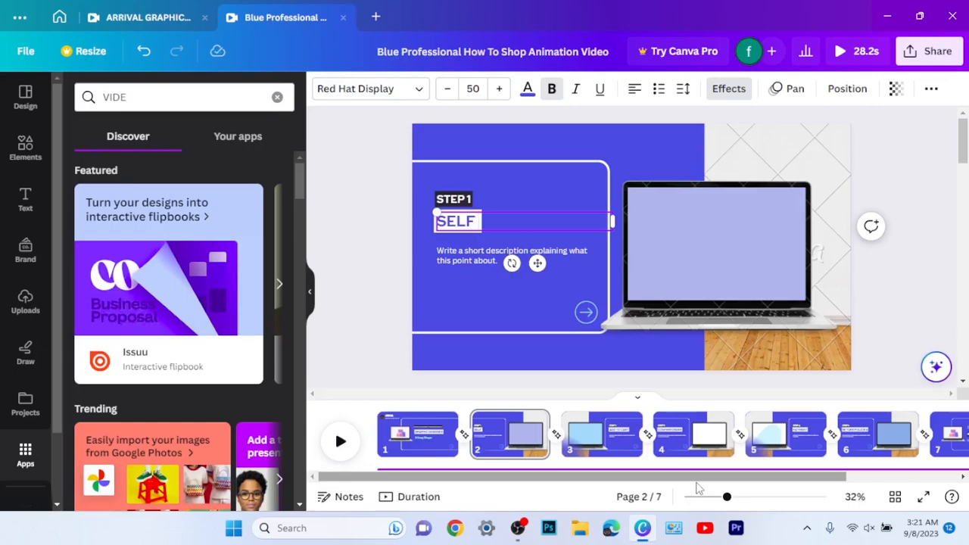
pyautogui.write(' DETE')
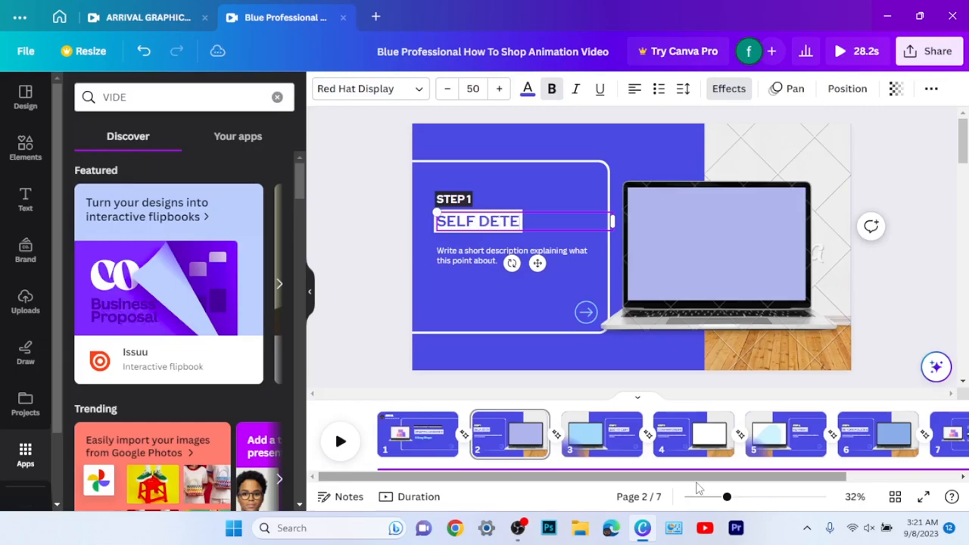
pyautogui.write('RMINA')
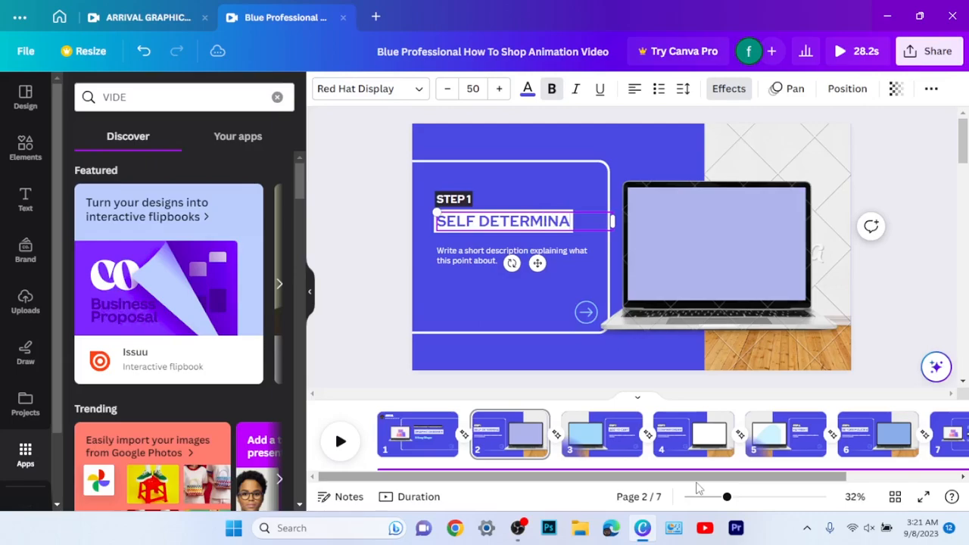
pyautogui.write('TION')
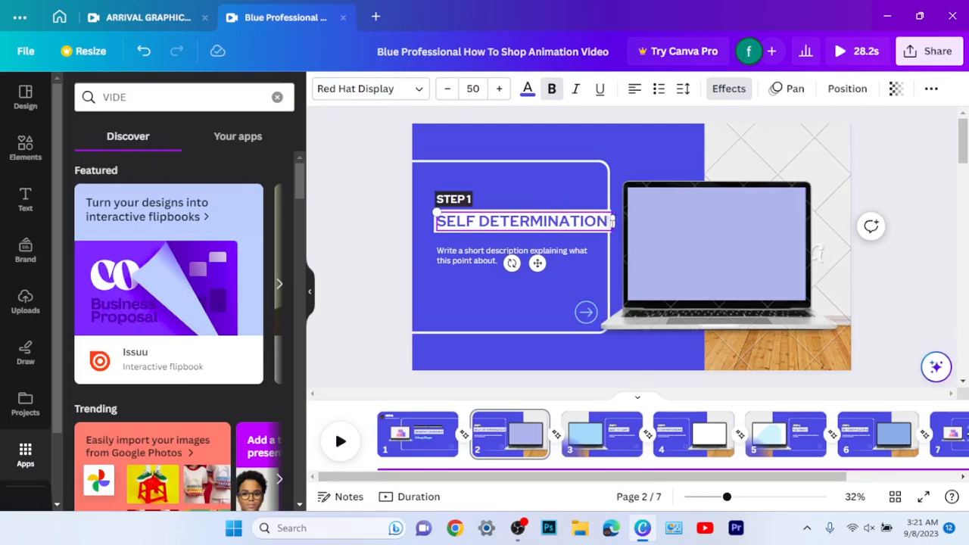
pyautogui.moveTo(611, 233); pyautogui.dragTo(596, 236)
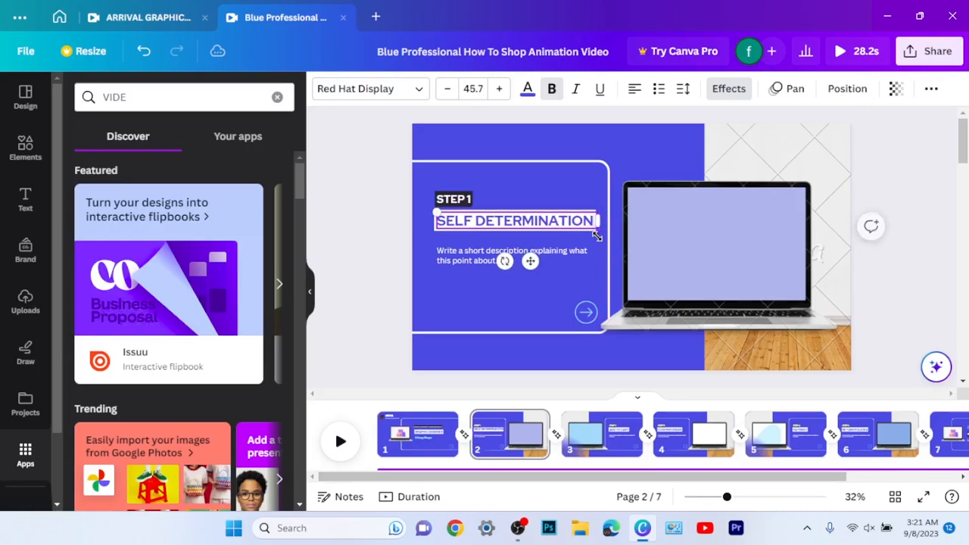
# - Play the video from page 2 into page 3 to check the animations, return to page 2 and preview it again
pyautogui.click(520, 301)
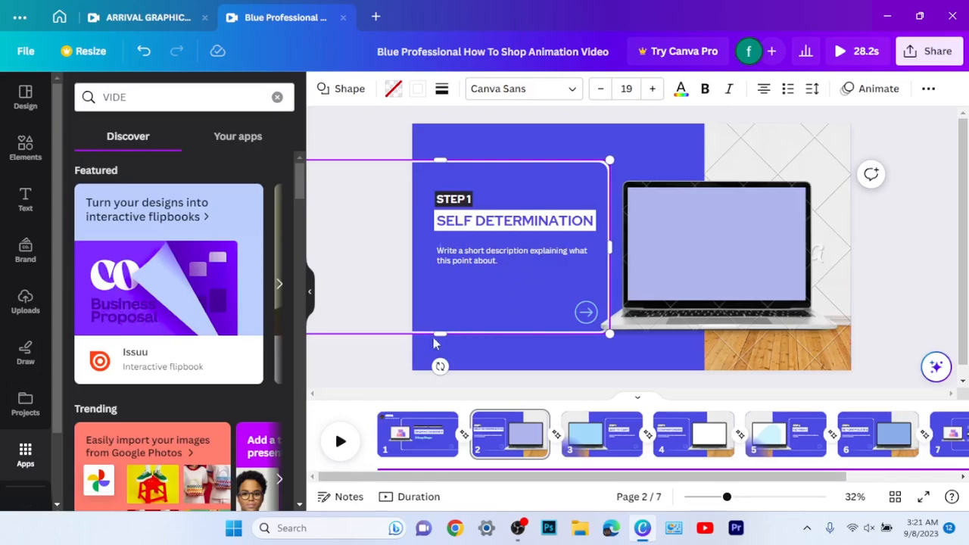
pyautogui.click(340, 443)
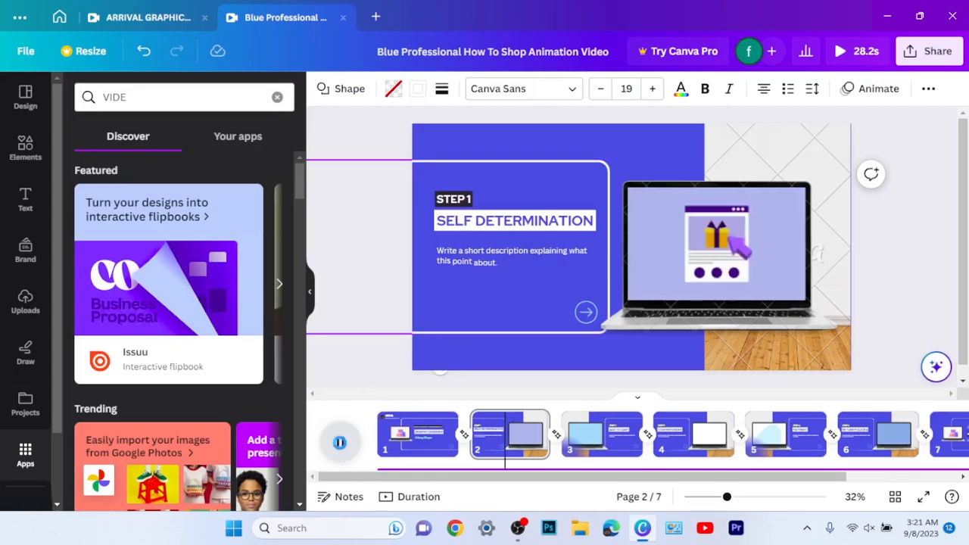
pyautogui.click(340, 444)
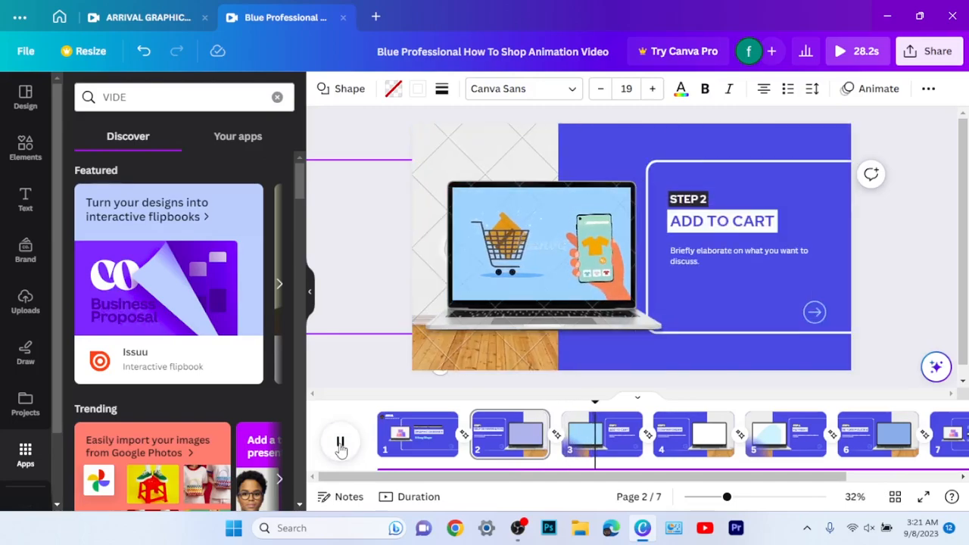
pyautogui.click(340, 444)
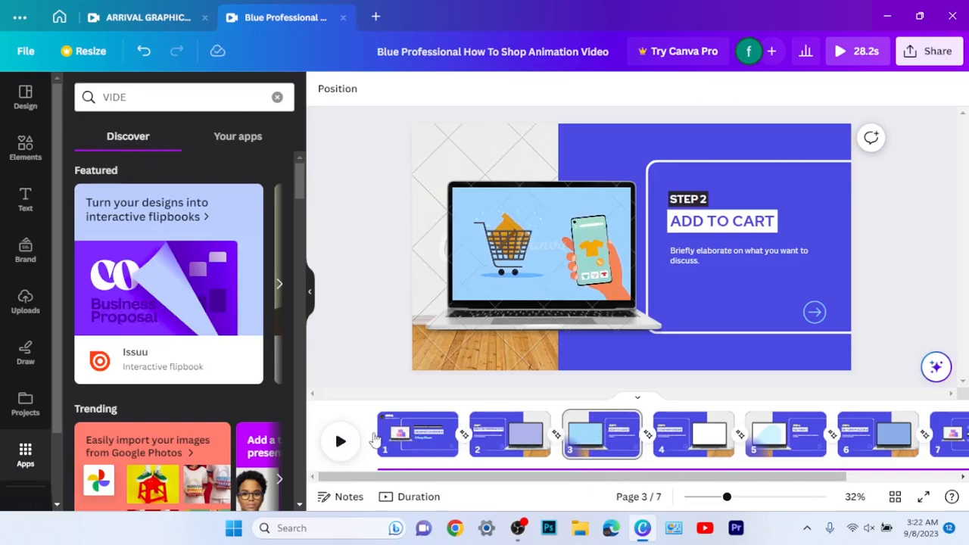
pyautogui.click(498, 440)
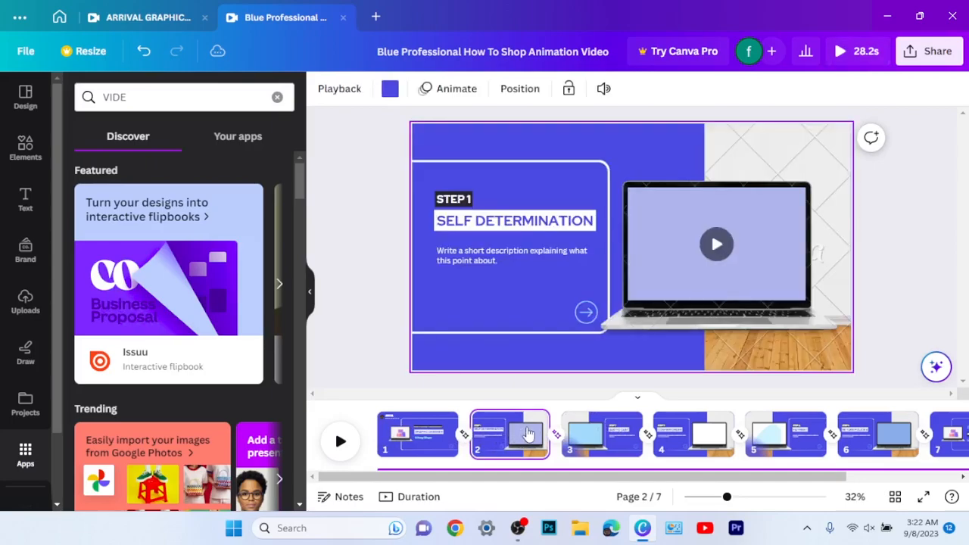
pyautogui.click(339, 444)
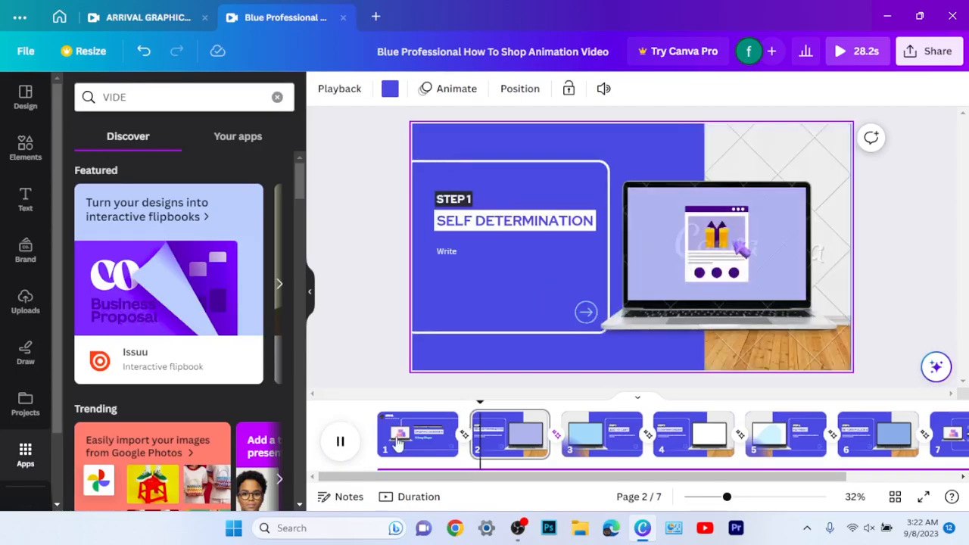
pyautogui.click(349, 450)
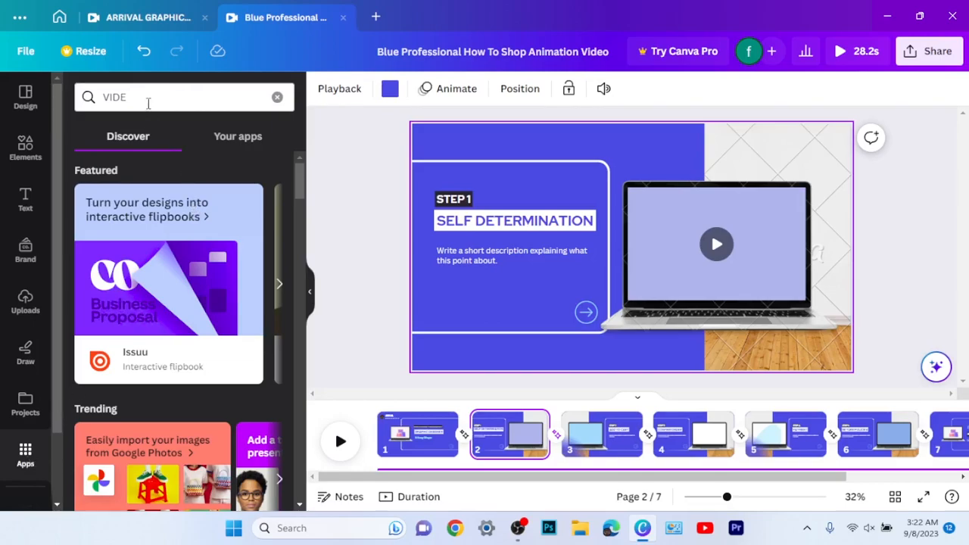
# - Search the apps for "VIDEOS" and open the Videos app
pyautogui.click(142, 99)
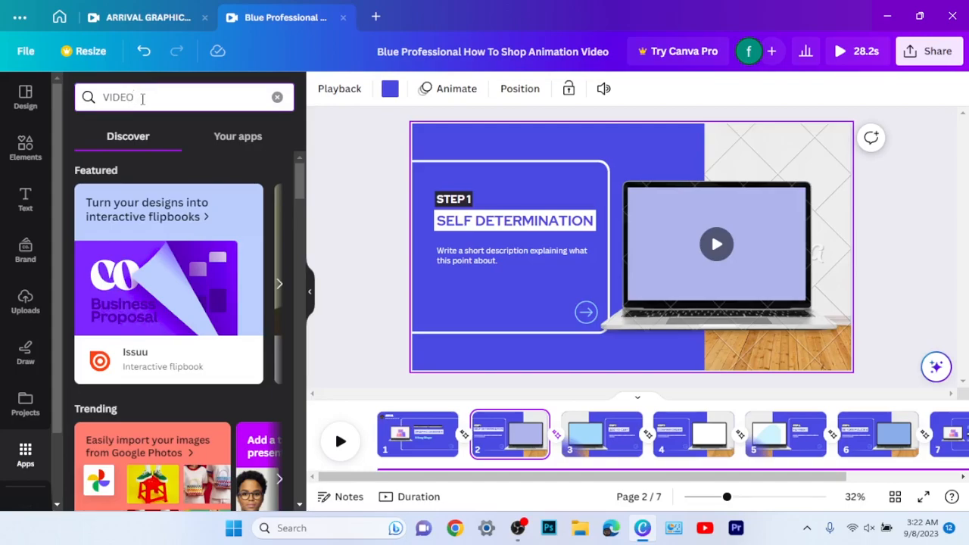
pyautogui.press('Return')
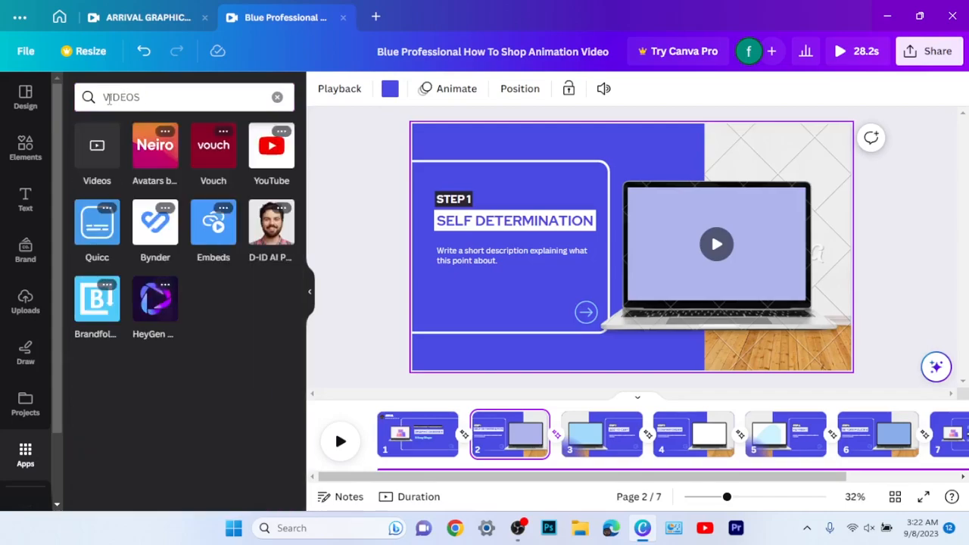
pyautogui.click(97, 149)
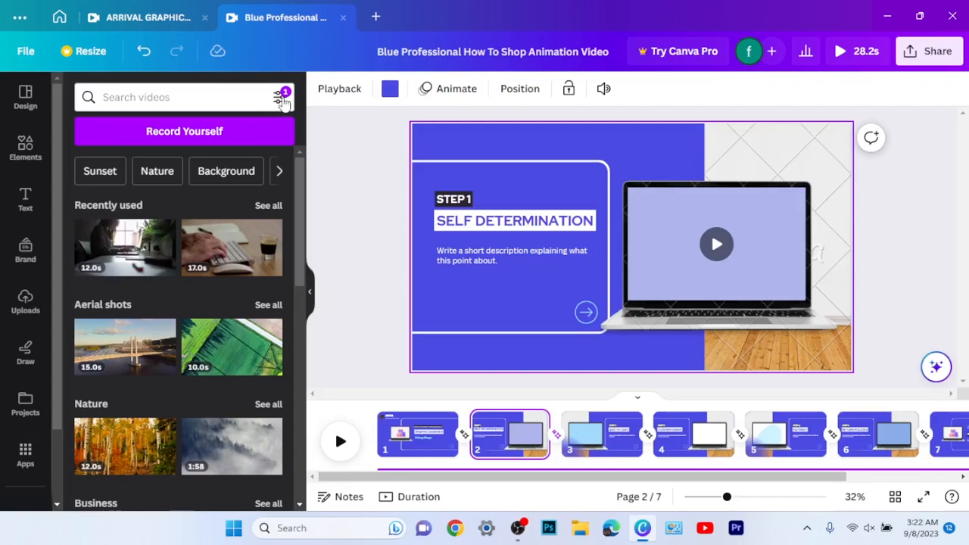
# - Turn the Free price filter of the video library off and back on
pyautogui.click(281, 97)
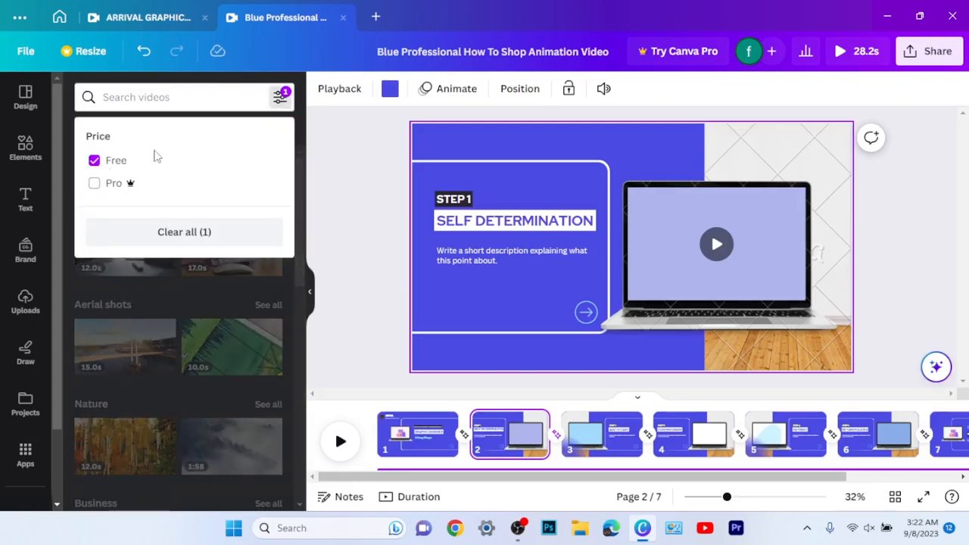
pyautogui.click(119, 166)
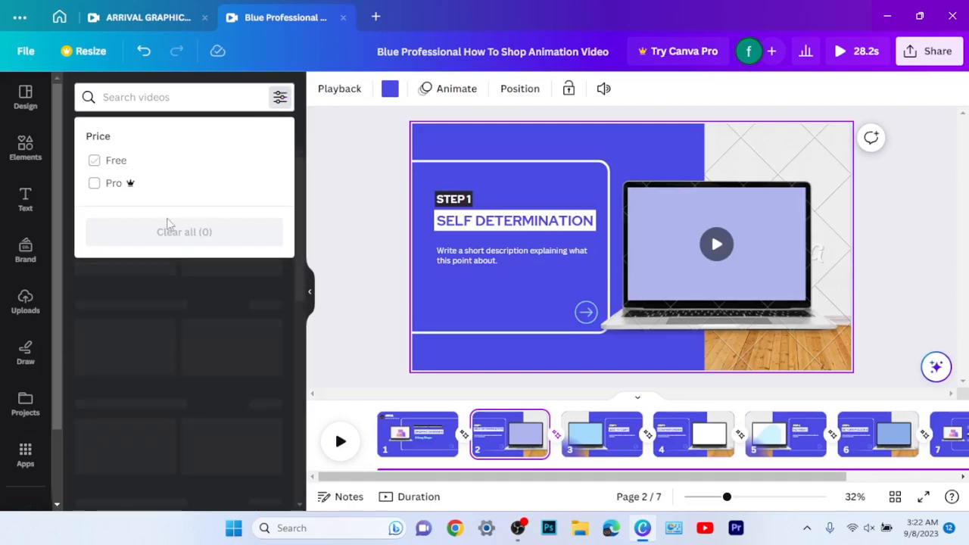
pyautogui.click(104, 167)
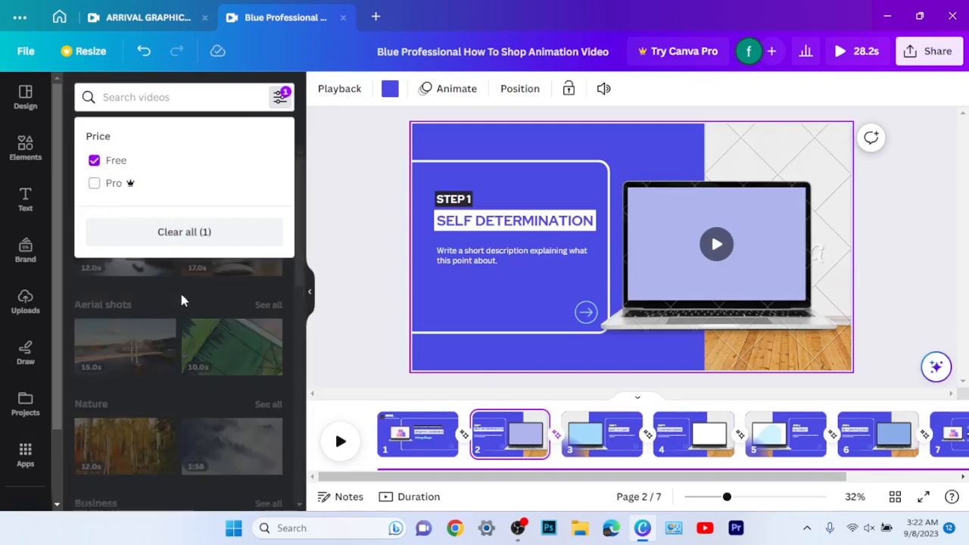
pyautogui.click(179, 290)
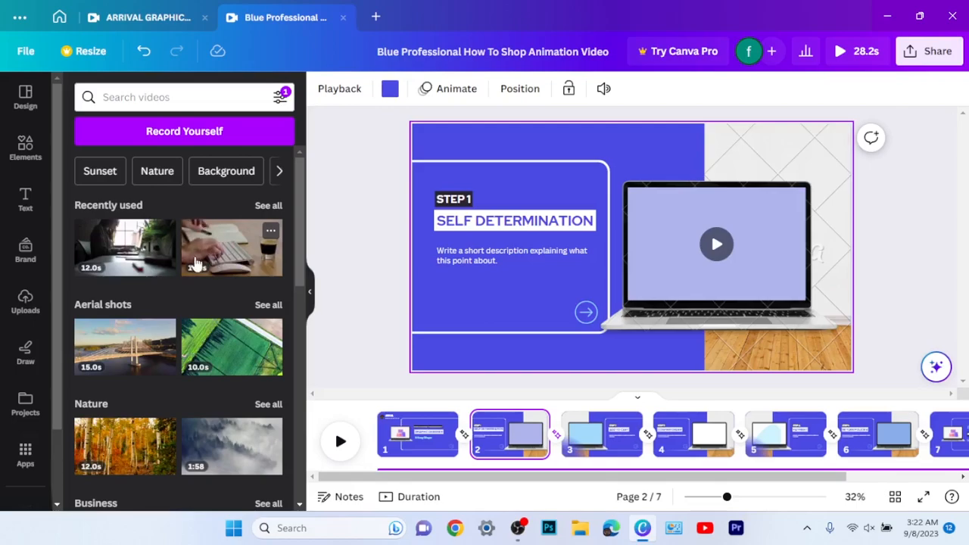
# - Add the recently used 12.0s clip of a woman working at a laptop to page 2 and fit it into the laptop screen
pyautogui.click(146, 260)
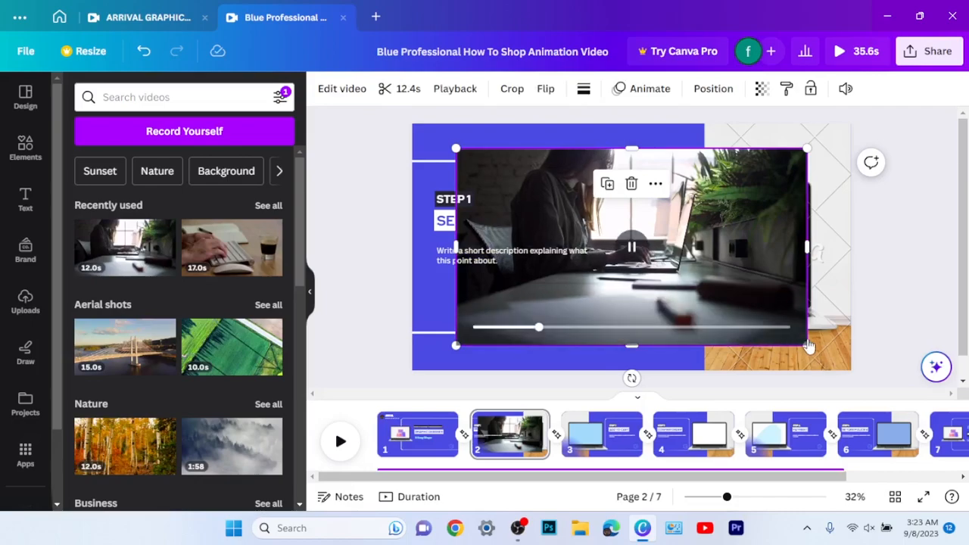
pyautogui.moveTo(805, 342); pyautogui.dragTo(725, 324)
pyautogui.moveTo(592, 297); pyautogui.dragTo(950, 246)
pyautogui.moveTo(800, 231); pyautogui.dragTo(713, 259)
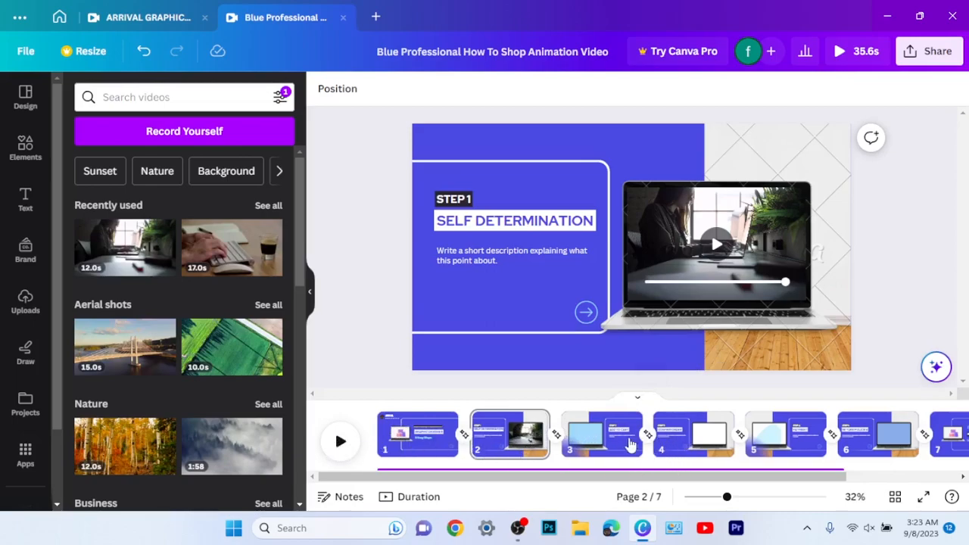
# - Play the video from page 2 into page 3 to check the inserted clip
pyautogui.click(341, 442)
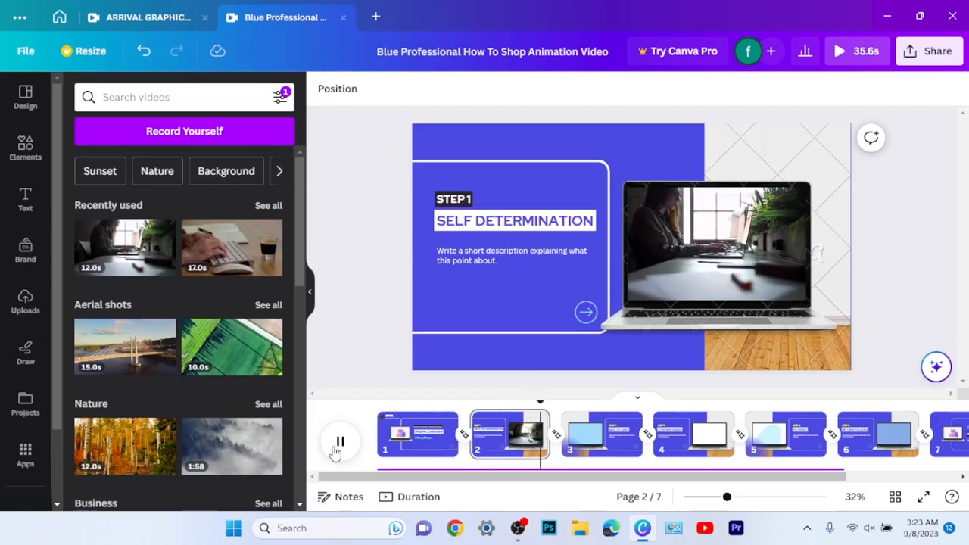
pyautogui.click(335, 451)
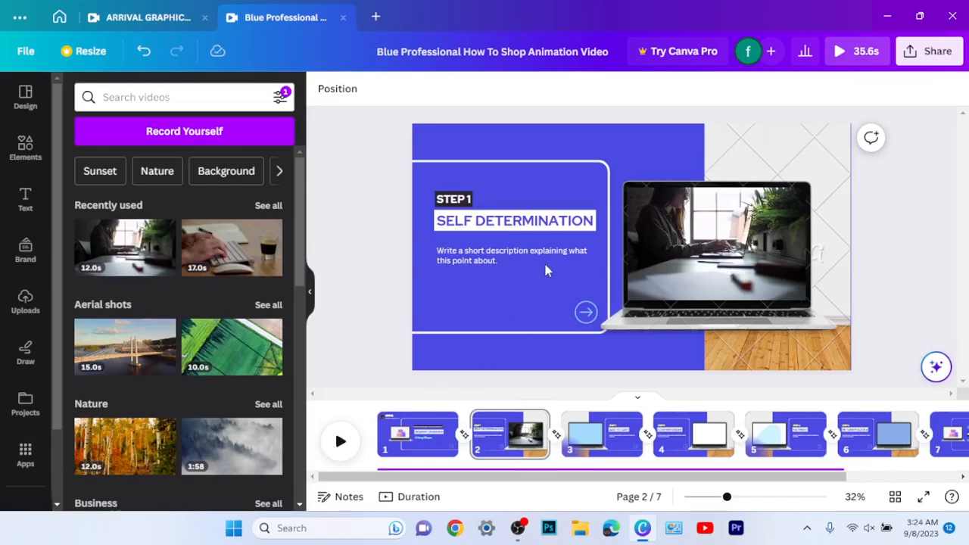
pyautogui.click(340, 442)
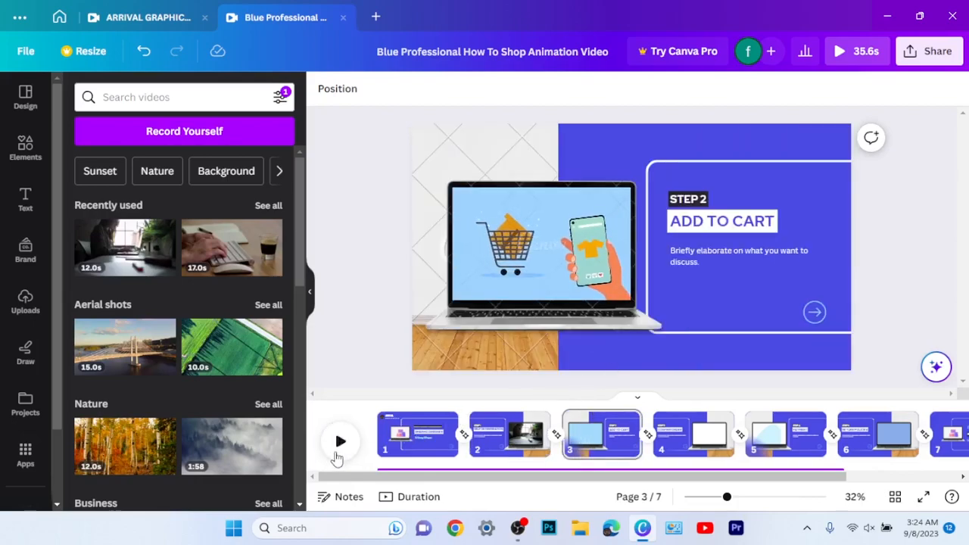
pyautogui.click(338, 457)
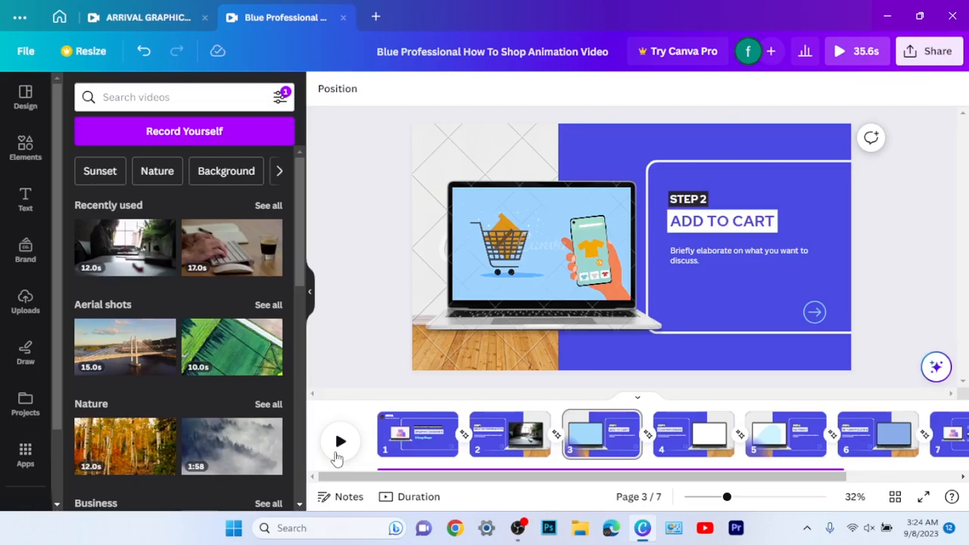
# - Replace the "ADD TO CART" heading on page 3 with "BE CREATIVE"
pyautogui.click(717, 231)
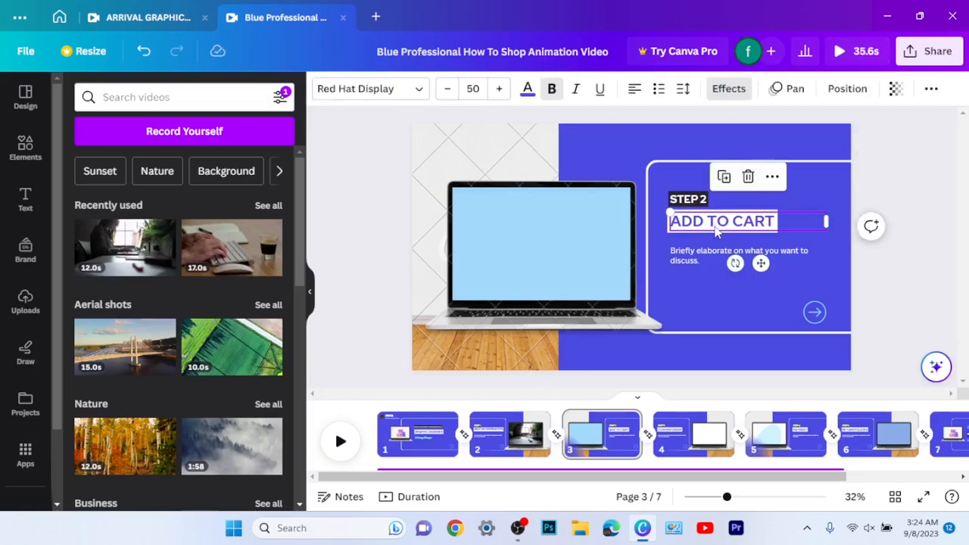
pyautogui.click(716, 225)
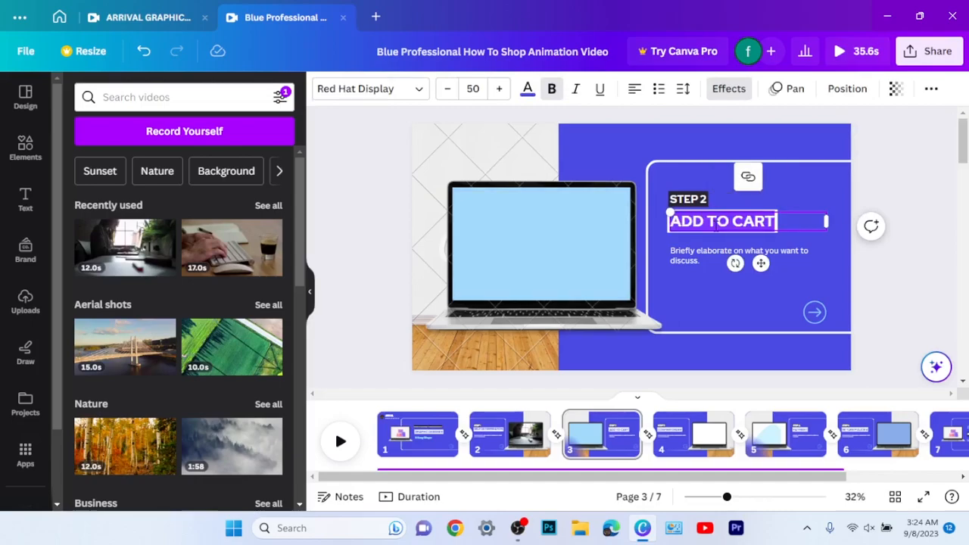
pyautogui.write('DE')
pyautogui.press('BackSpace')
pyautogui.press('BackSpace')
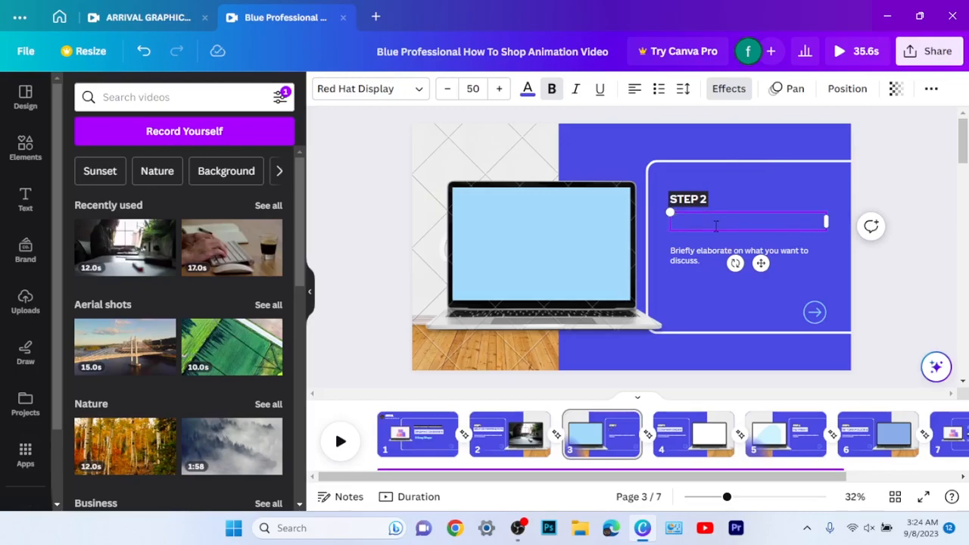
pyautogui.write('BE CREATTIVE')
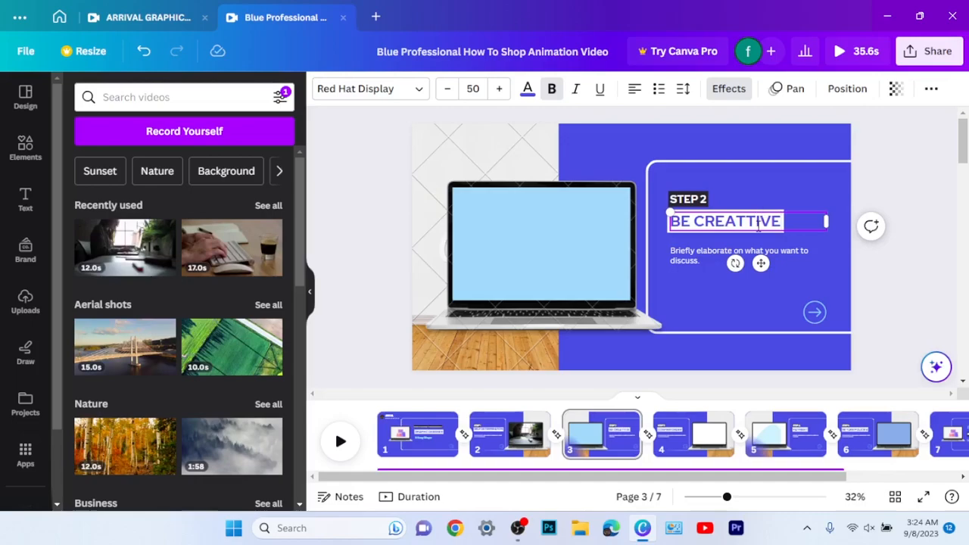
pyautogui.press('BackSpace')
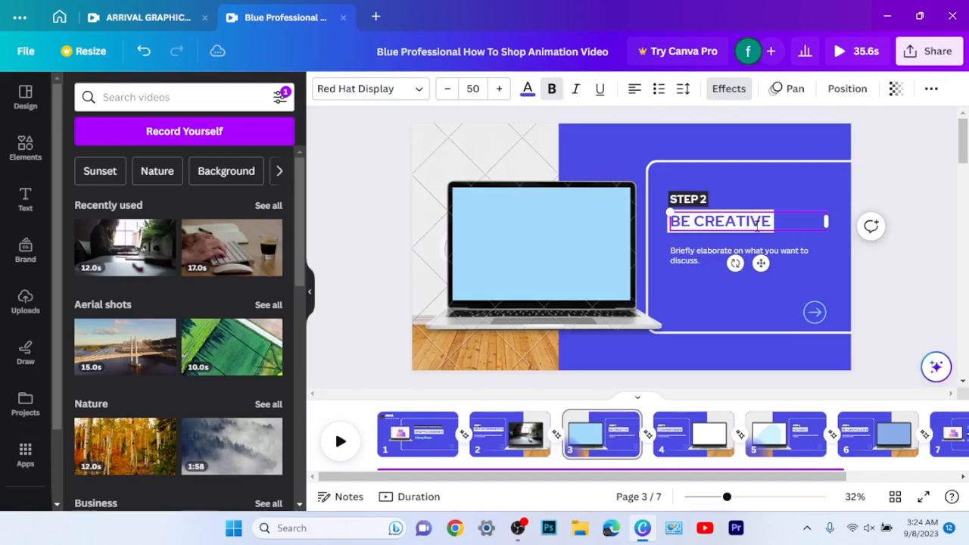
pyautogui.click(812, 198)
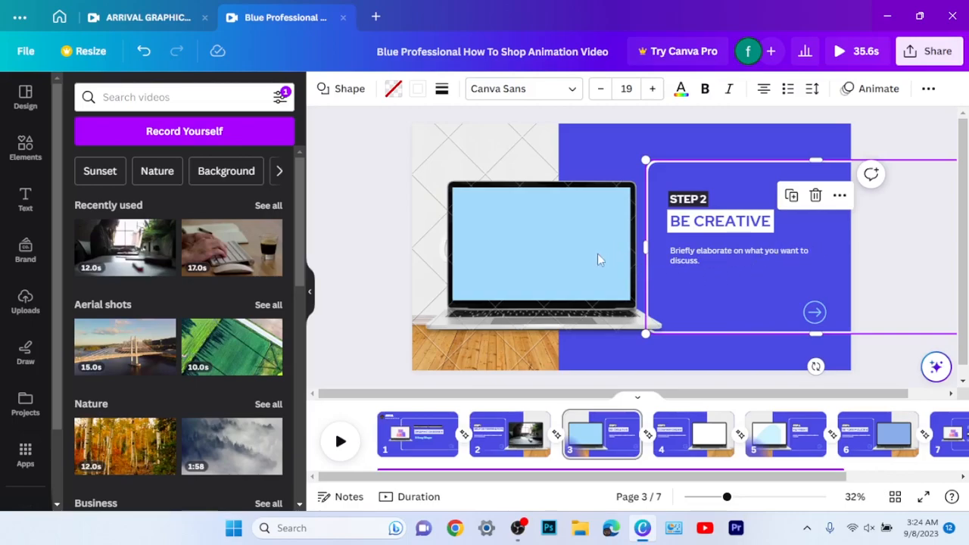
# - Play page 3 from its beginning into page 4 to check the new heading, and return to page 3
pyautogui.click(341, 445)
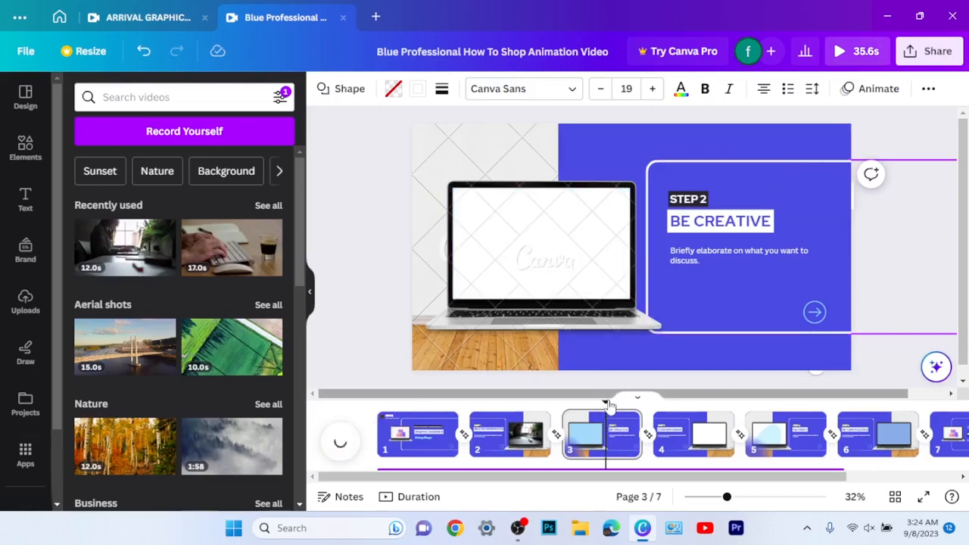
pyautogui.moveTo(606, 402); pyautogui.dragTo(560, 407)
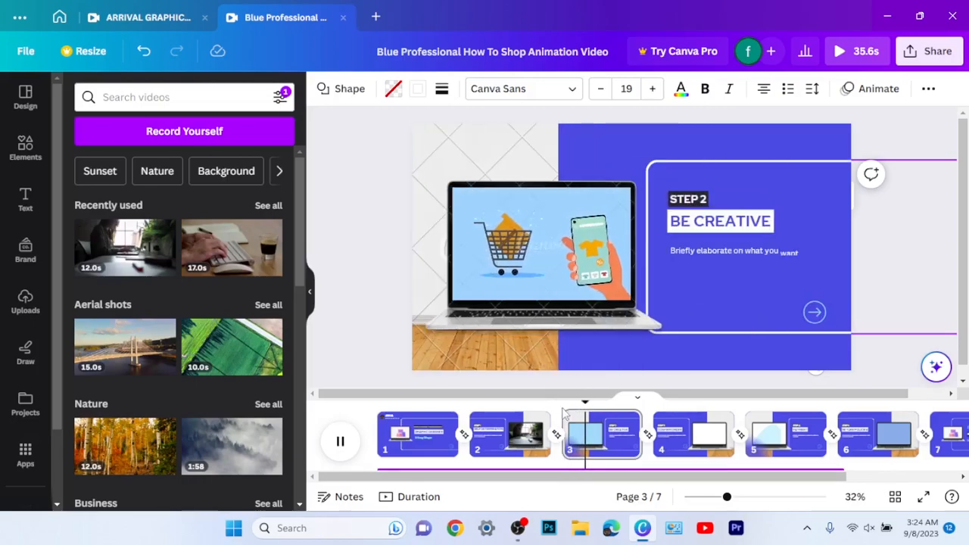
pyautogui.click(346, 451)
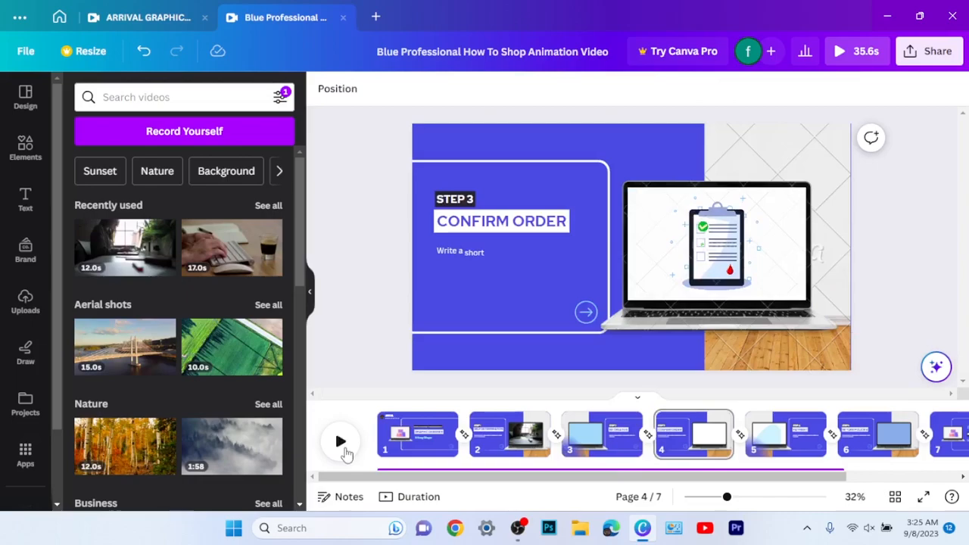
pyautogui.click(606, 445)
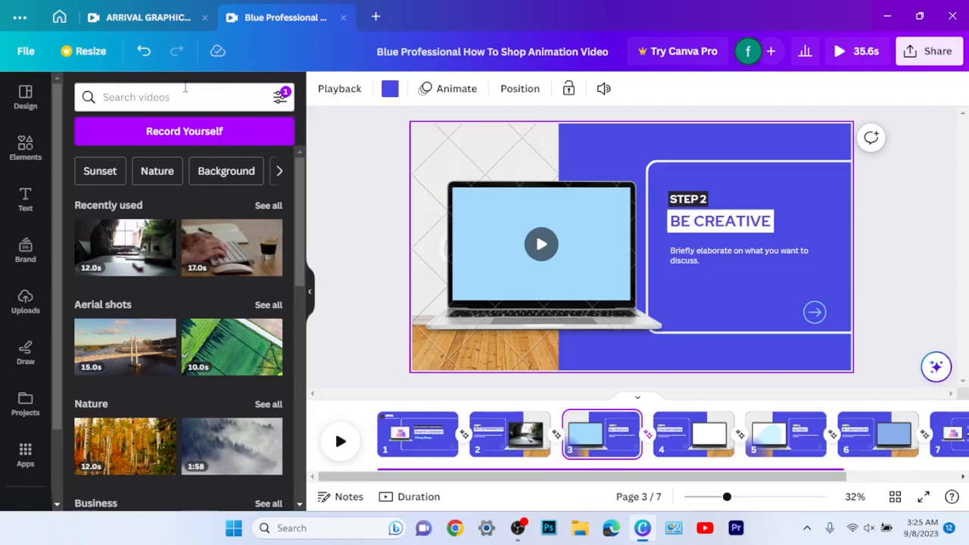
# - Search the videos for "working on laptop" and place the 12.0s clip of the man in a white T-shirt in page 3's laptop screen
pyautogui.click(167, 103)
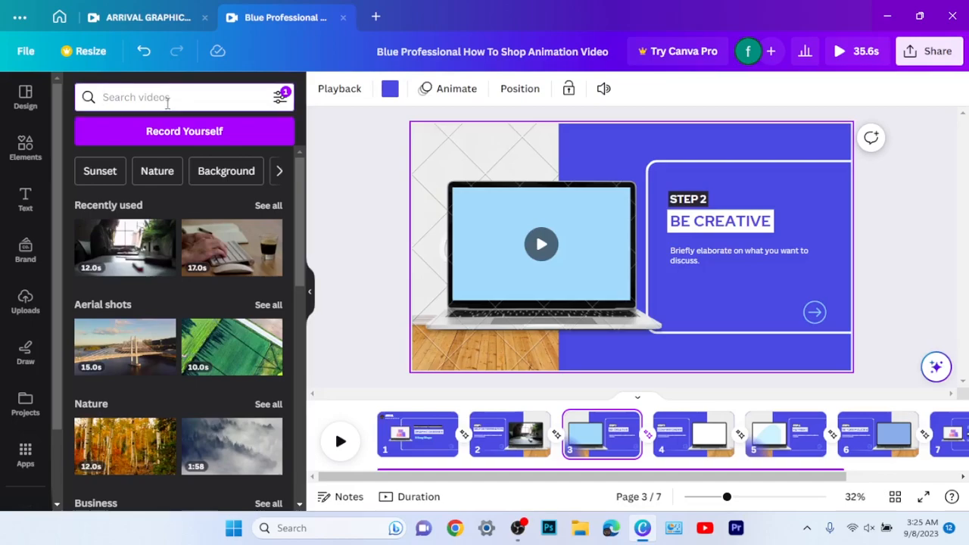
pyautogui.write('LAP')
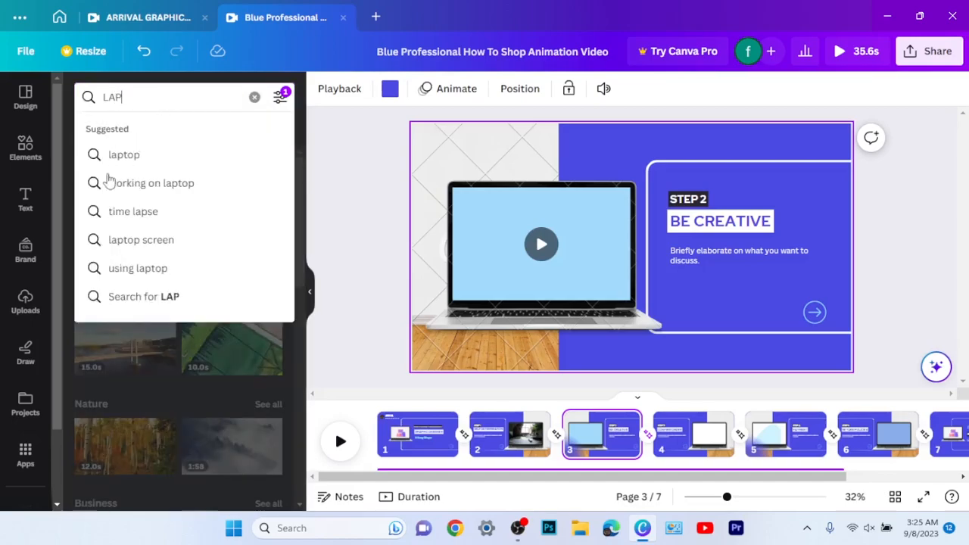
pyautogui.click(135, 183)
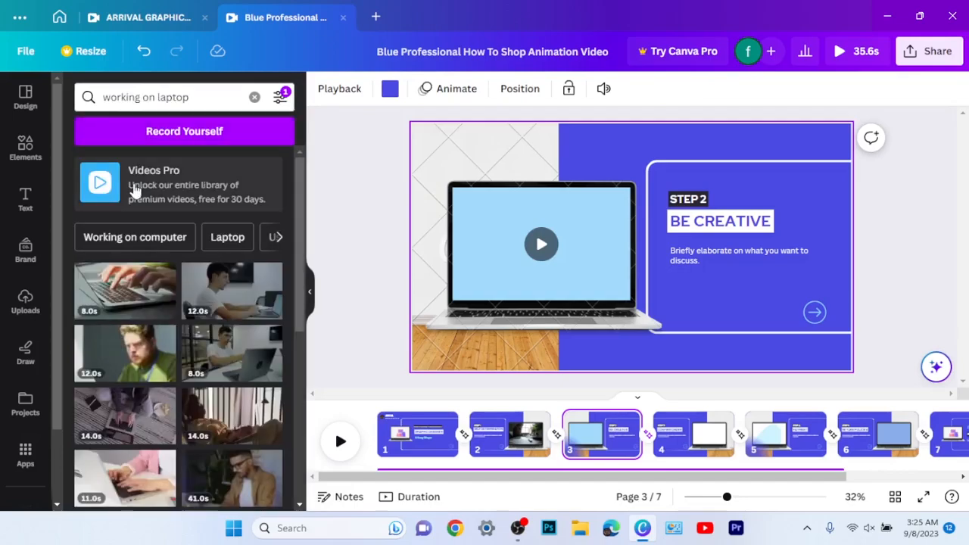
pyautogui.click(239, 299)
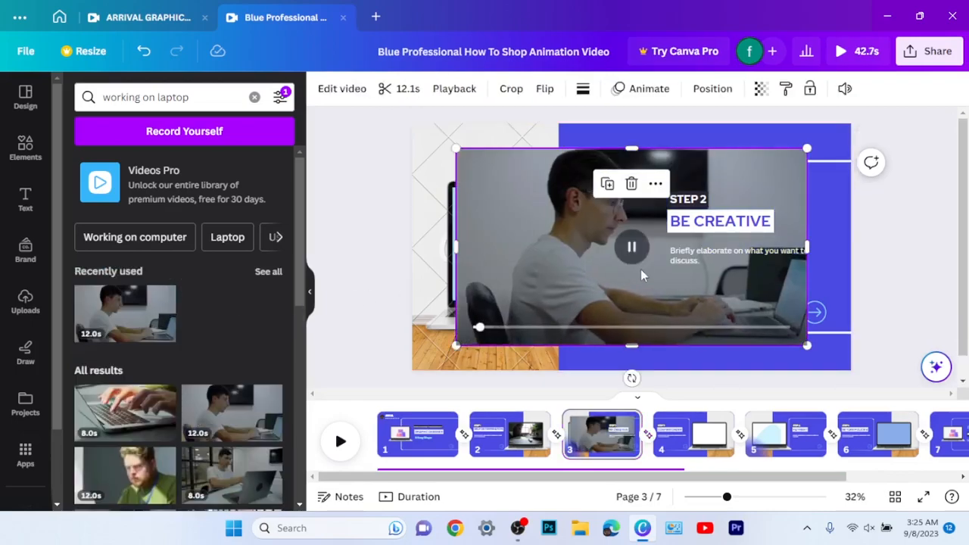
pyautogui.moveTo(596, 266); pyautogui.dragTo(515, 276)
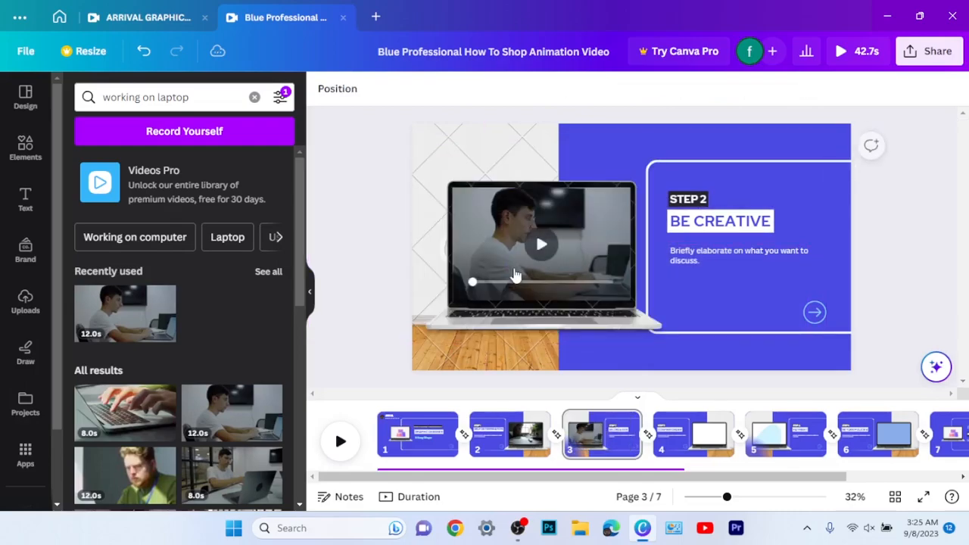
# - Play page 3 through into page 4, and replace page 4's "CONFIRM ORDER" heading with "BECOME A PROBLEM SOLVER"
pyautogui.click(341, 442)
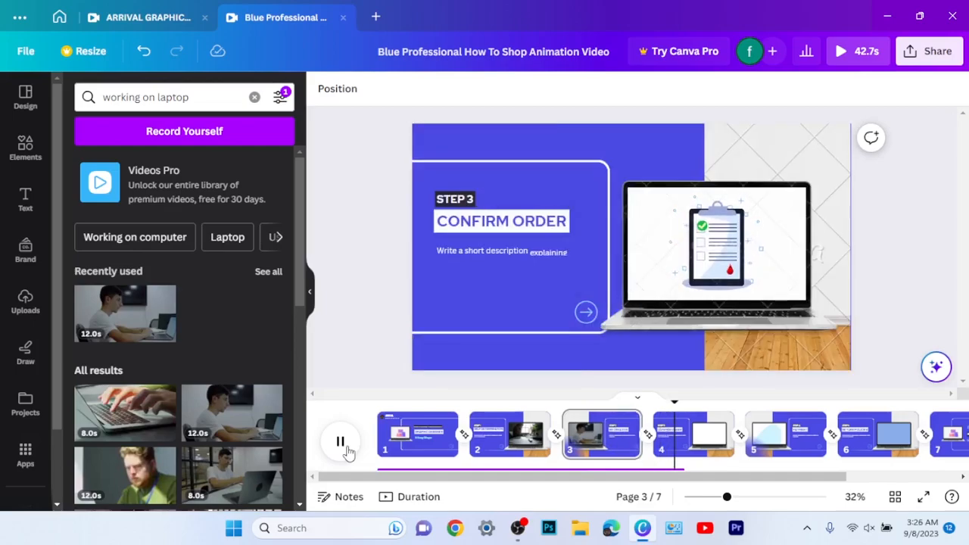
pyautogui.click(343, 444)
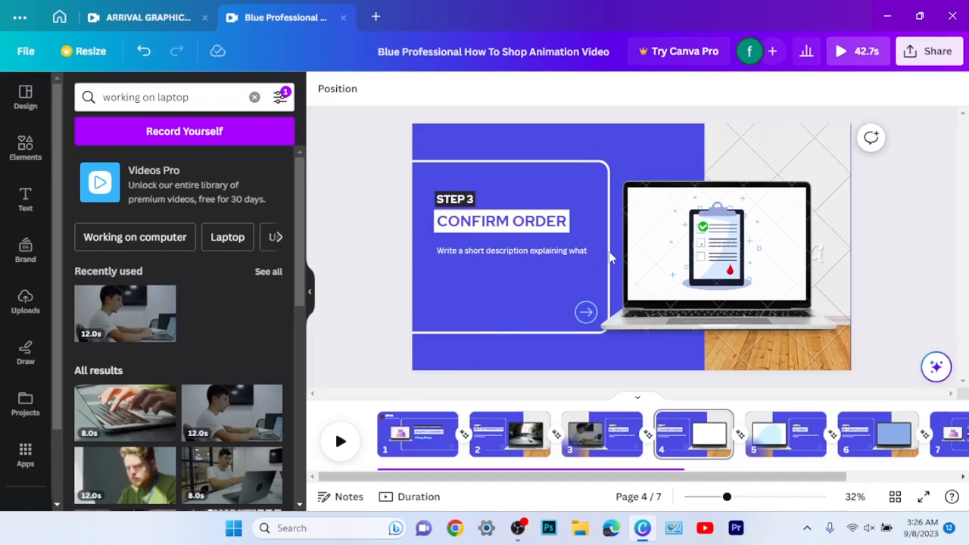
pyautogui.click(507, 231)
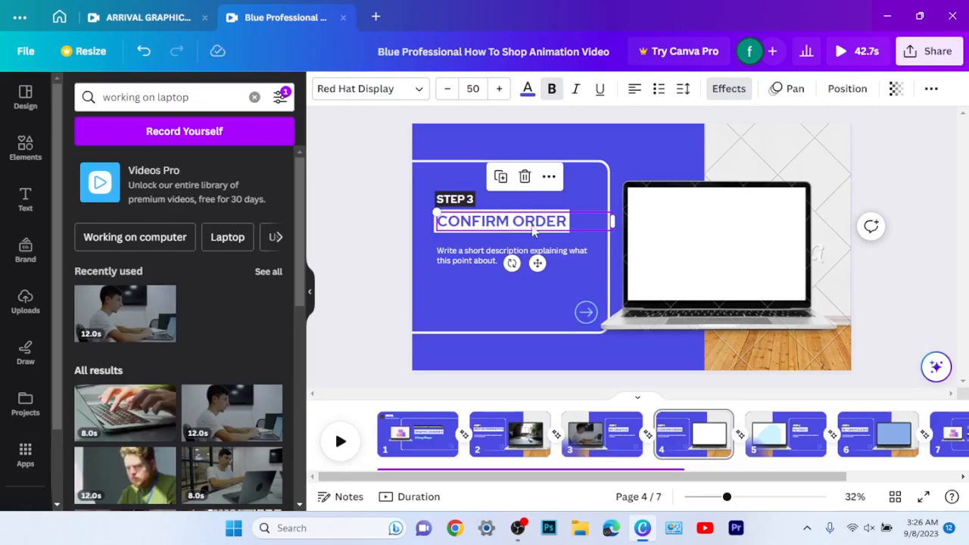
pyautogui.doubleClick(533, 220)
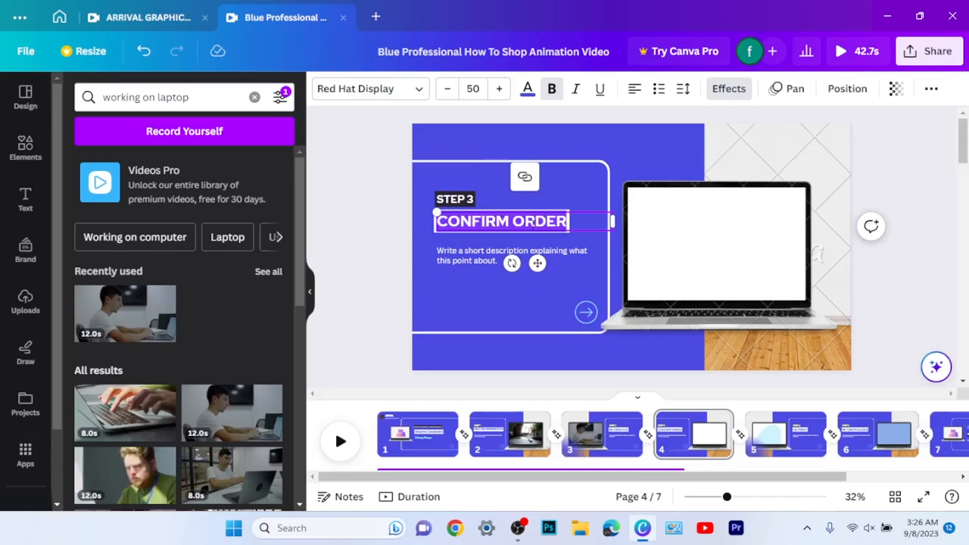
pyautogui.write('BE')
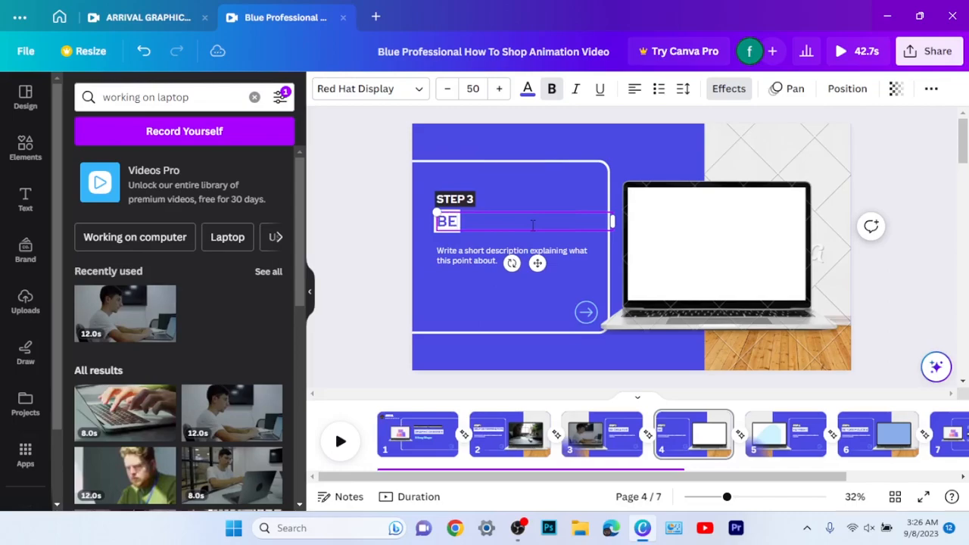
pyautogui.write('COME')
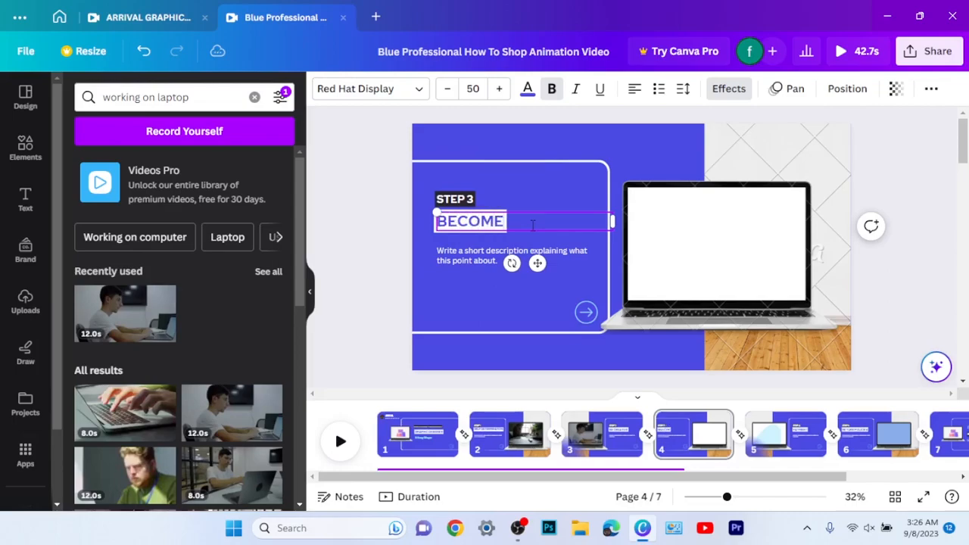
pyautogui.write(' A PRO')
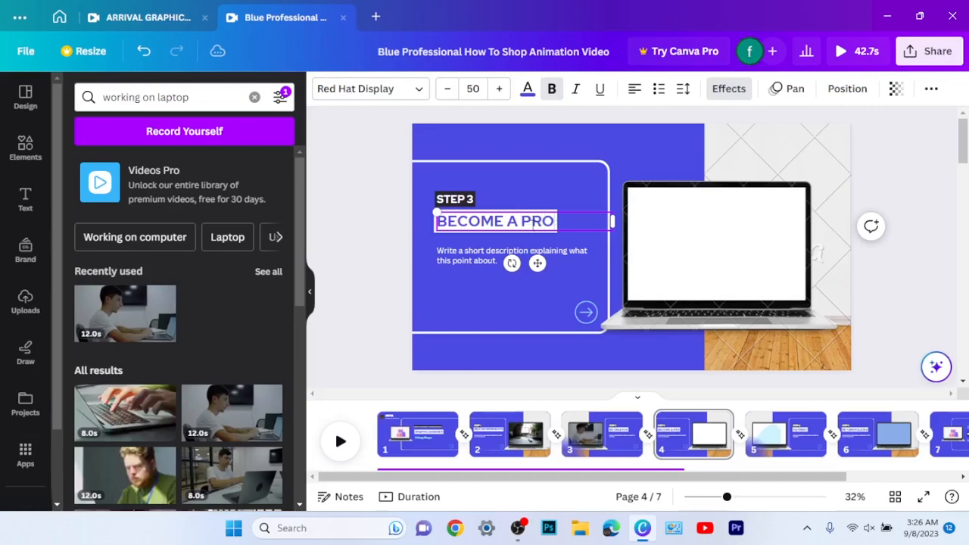
pyautogui.write('B')
pyautogui.write('L')
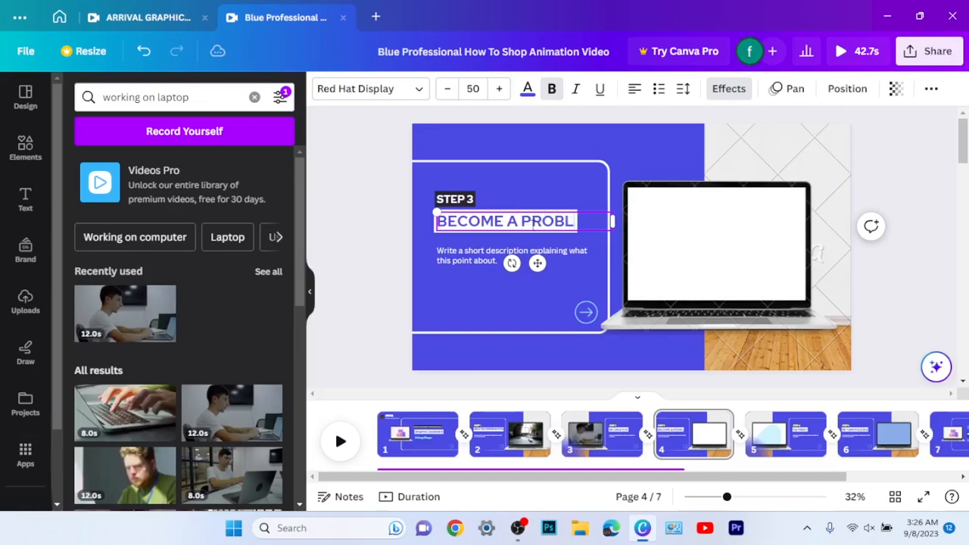
pyautogui.write('EM')
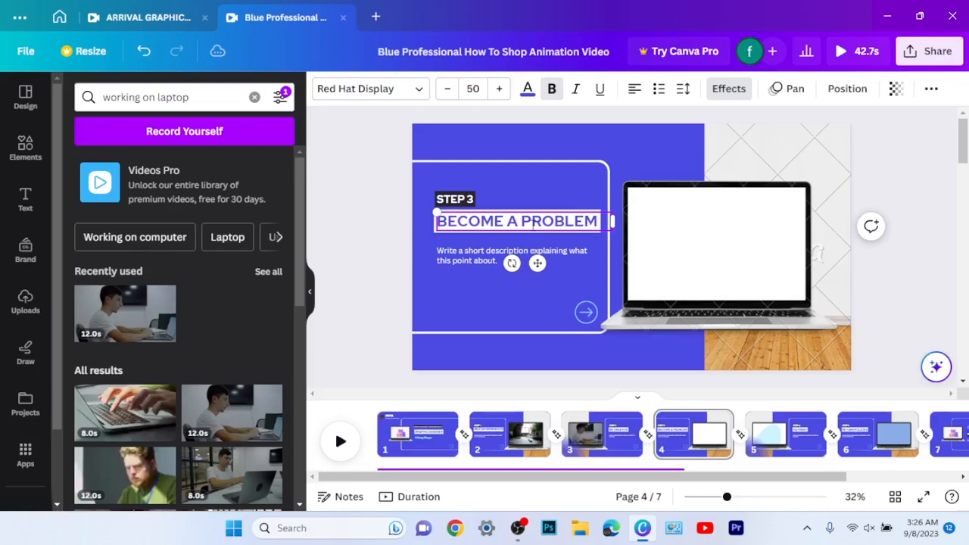
pyautogui.write(' SOLVER')
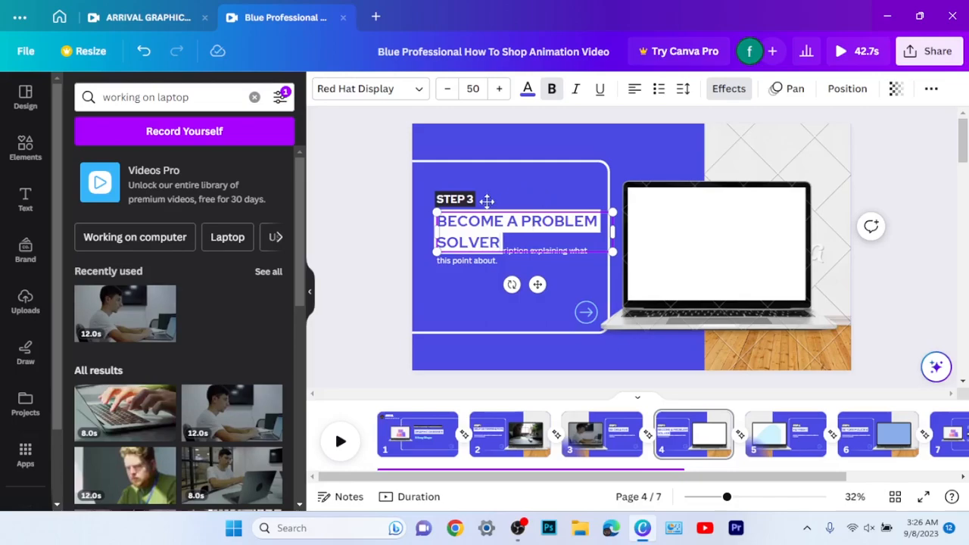
# - Scale page 4's heading down to font size 35.4 so it fits one line, and place it below the STEP 3 label
pyautogui.moveTo(436, 232); pyautogui.dragTo(417, 231)
pyautogui.moveTo(615, 232); pyautogui.dragTo(585, 224)
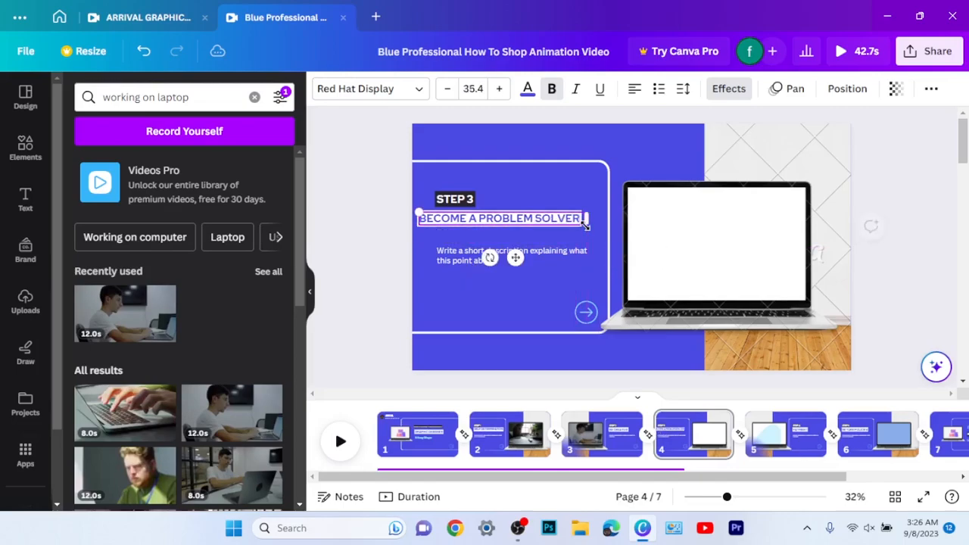
pyautogui.click(552, 202)
pyautogui.moveTo(509, 219); pyautogui.dragTo(530, 225)
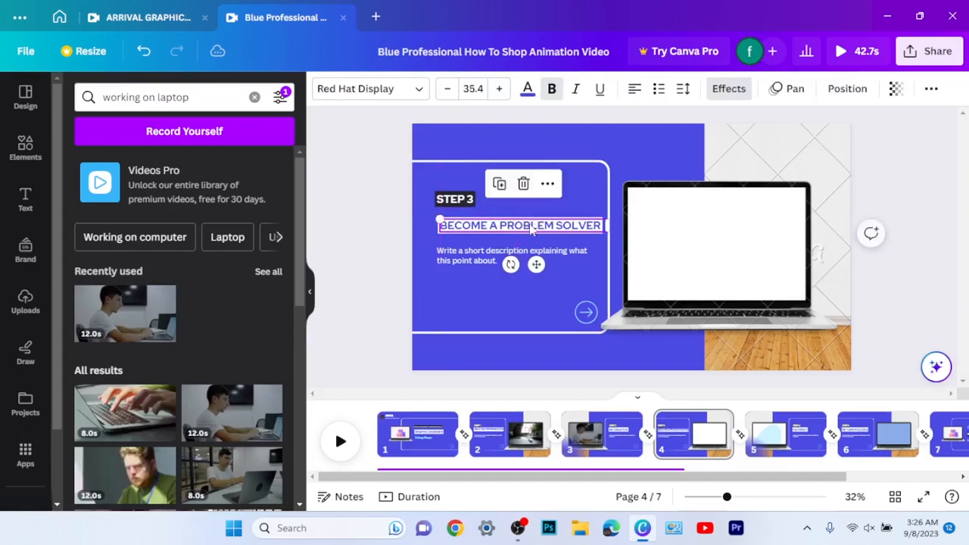
pyautogui.click(572, 202)
pyautogui.click(496, 287)
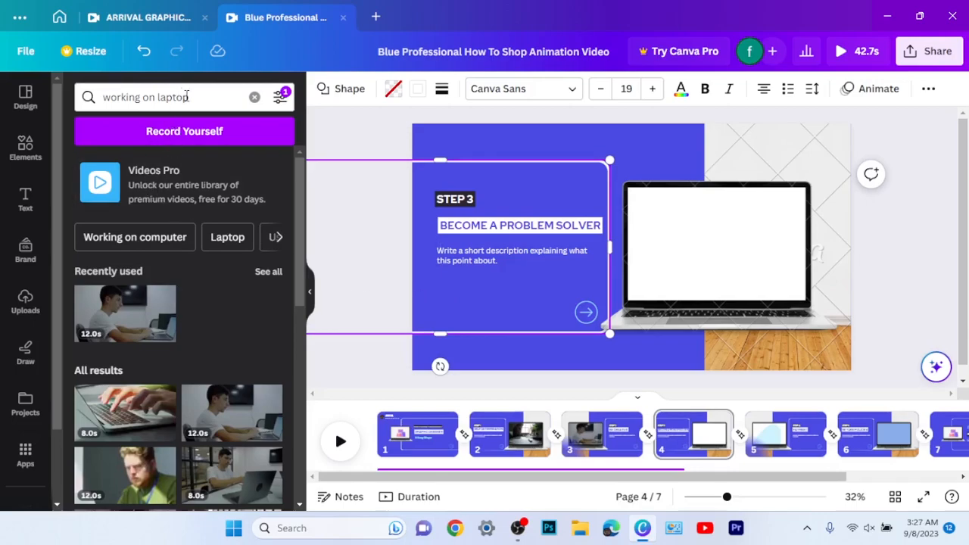
# - Place the 18.0s overhead clip of people working around a table in page 4's laptop screen
pyautogui.moveTo(303, 201); pyautogui.dragTo(297, 329)
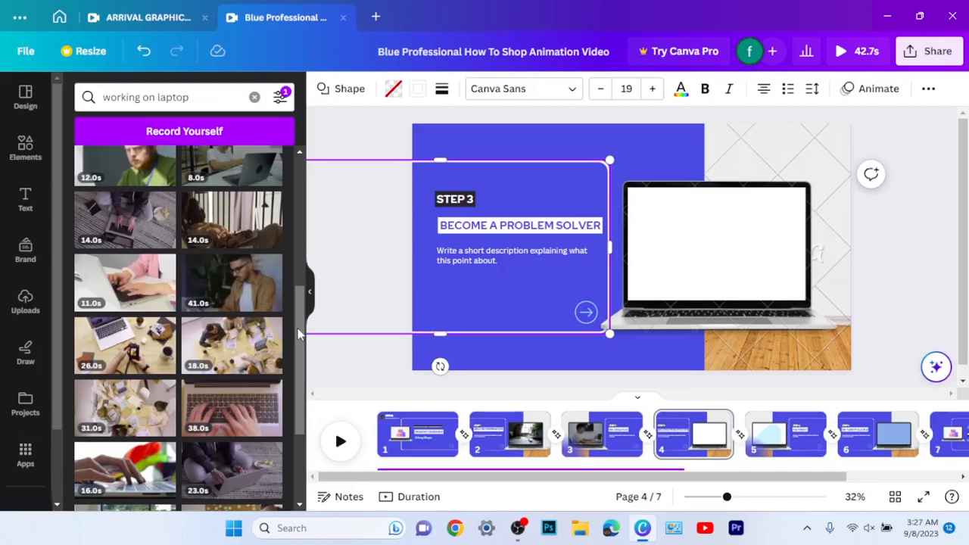
pyautogui.click(220, 355)
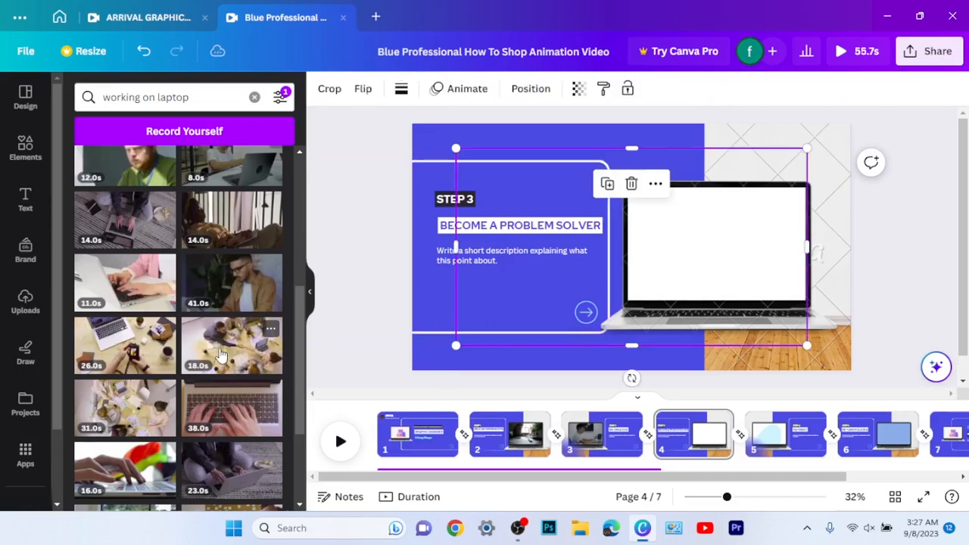
pyautogui.moveTo(665, 217); pyautogui.dragTo(743, 230)
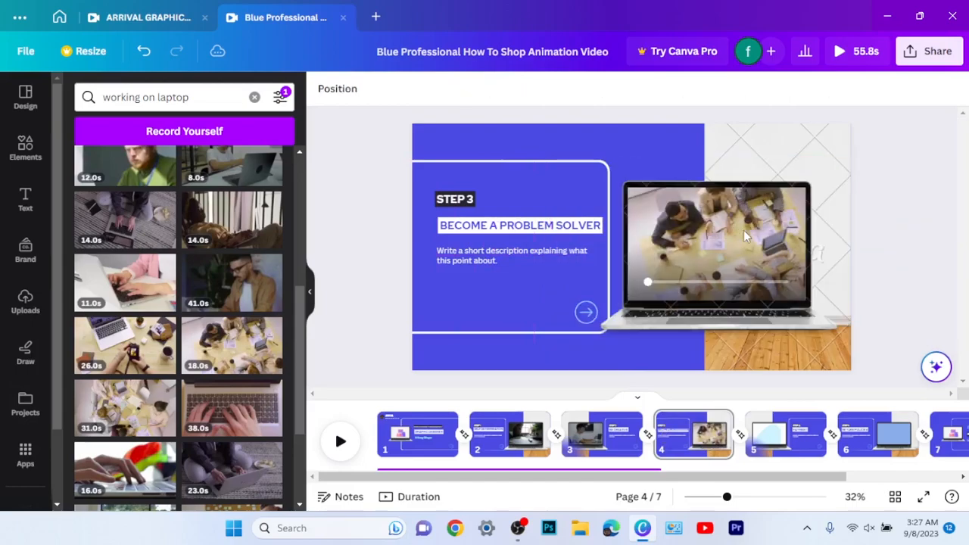
# - Play page 4 through into page 5 to check the inserted clip, and open page 5
pyautogui.click(339, 441)
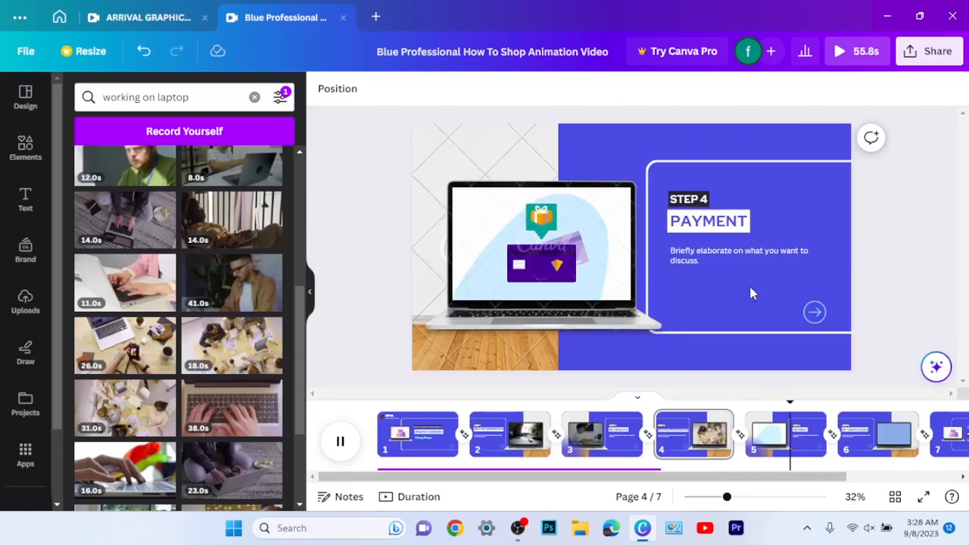
pyautogui.click(751, 293)
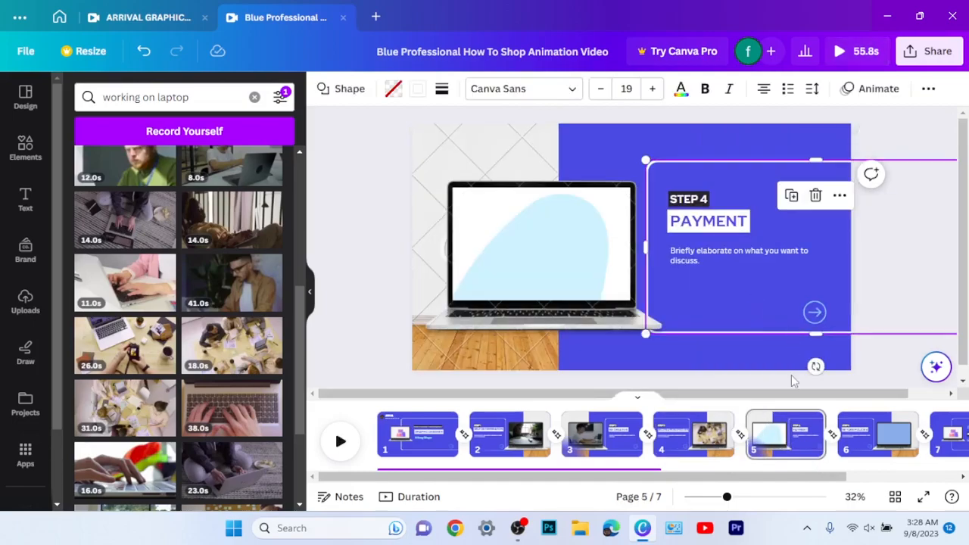
pyautogui.click(683, 439)
pyautogui.click(772, 452)
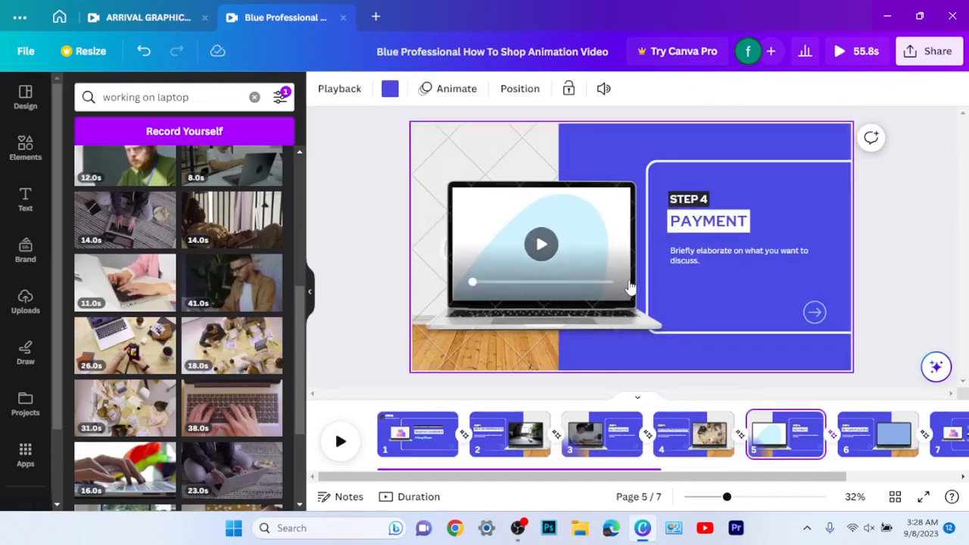
# - Replace the "PAYMENT" heading on page 5 with "BE PROUD OF YOURSEKF"
pyautogui.click(689, 231)
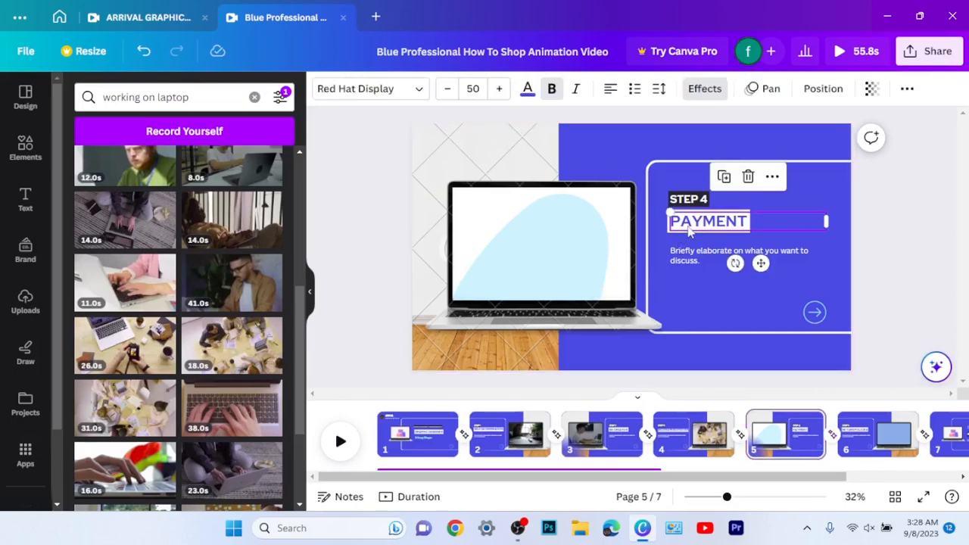
pyautogui.click(690, 229)
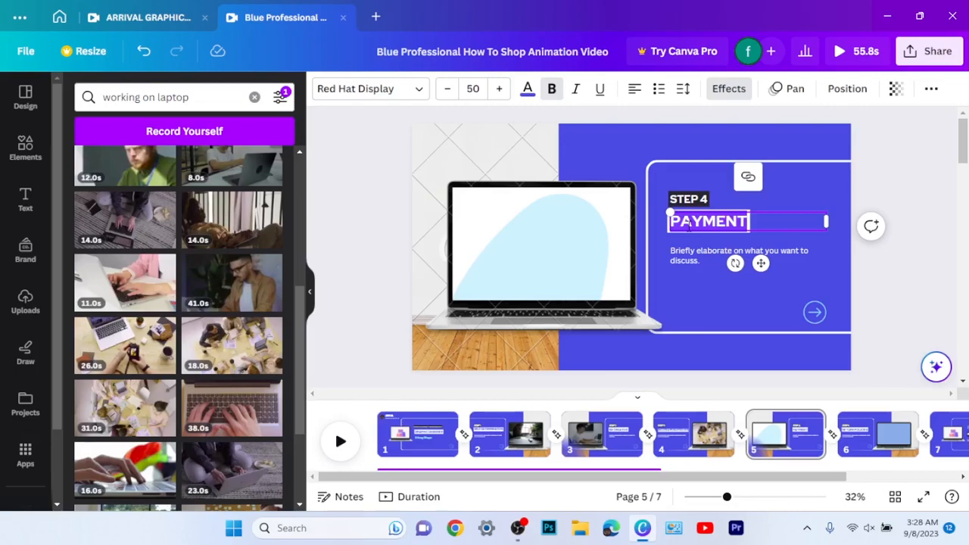
pyautogui.write('BE')
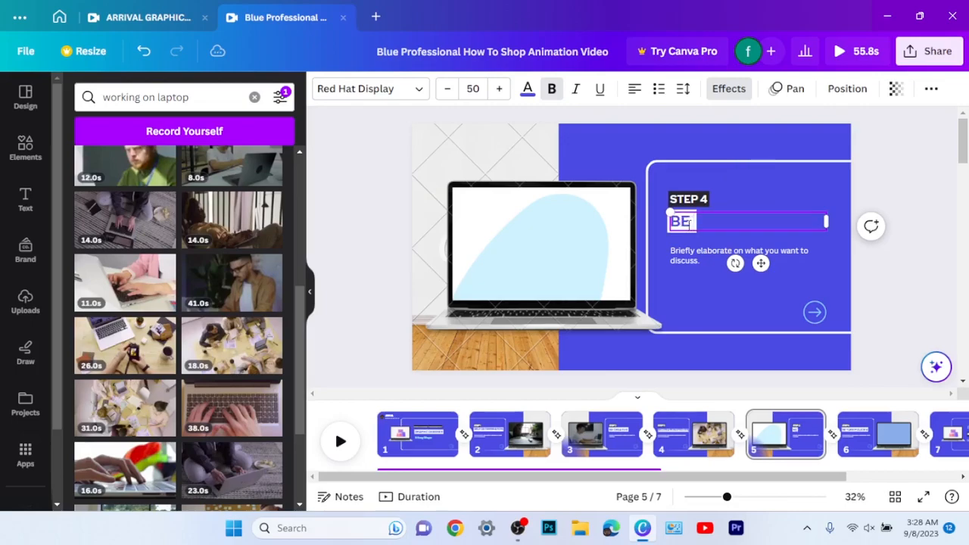
pyautogui.write(' PROU')
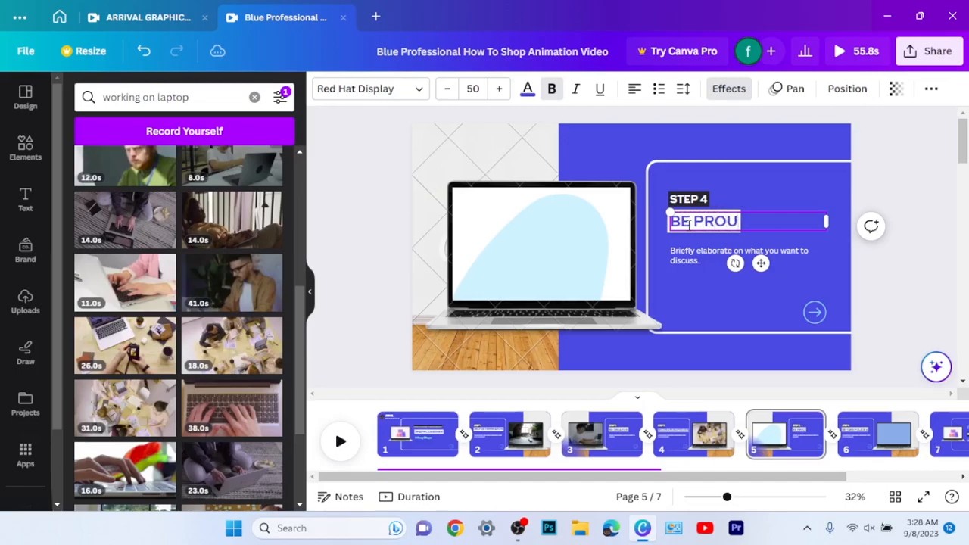
pyautogui.write('D OF')
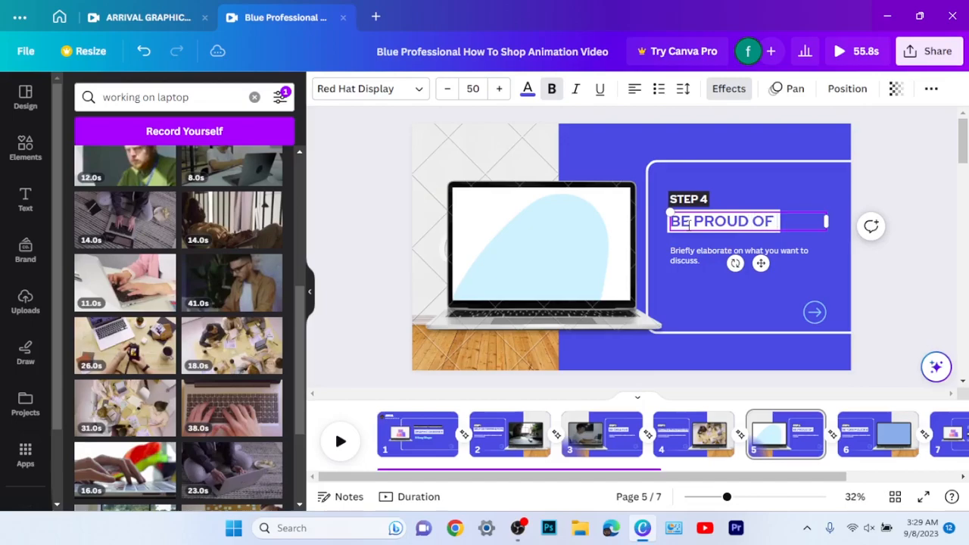
pyautogui.write(' YOUR')
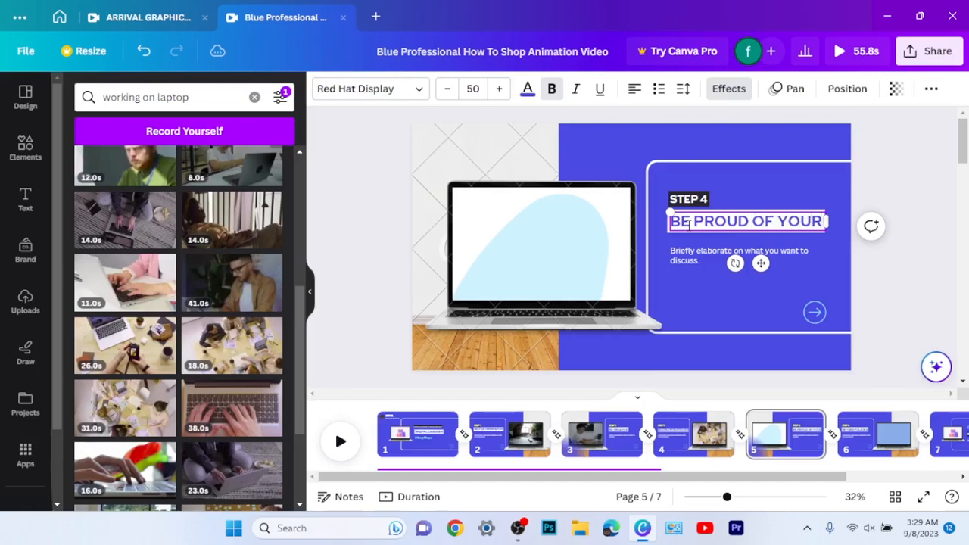
pyautogui.write('SEK')
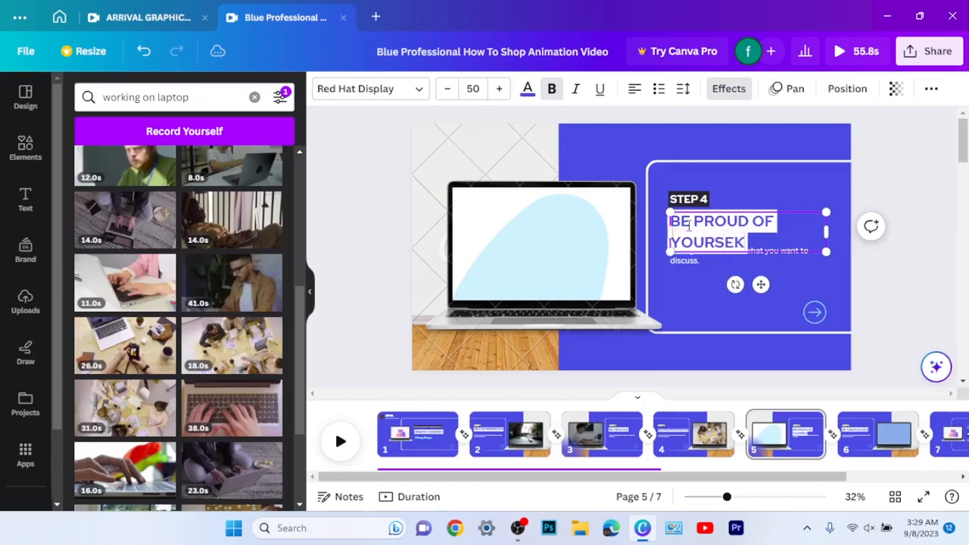
pyautogui.write('F')
# - Widen page 5's heading box to fit the text on one line, and scale it down to font size 41.4
pyautogui.moveTo(827, 234); pyautogui.dragTo(853, 235)
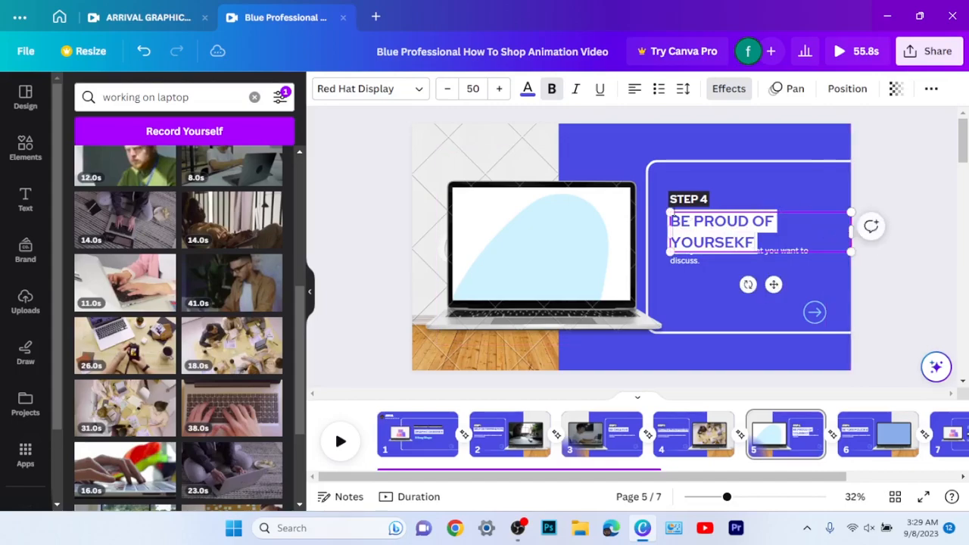
pyautogui.moveTo(668, 237); pyautogui.dragTo(645, 227)
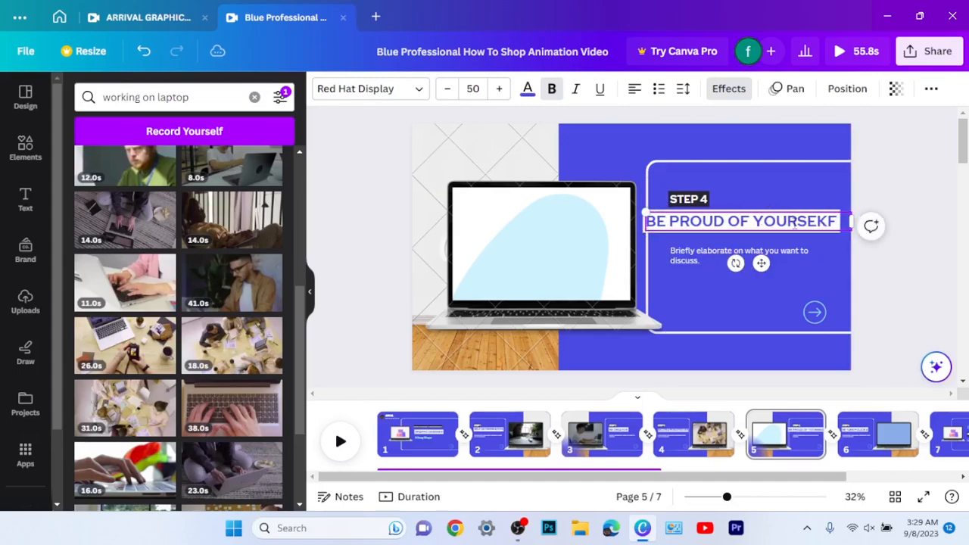
pyautogui.moveTo(845, 231); pyautogui.dragTo(813, 219)
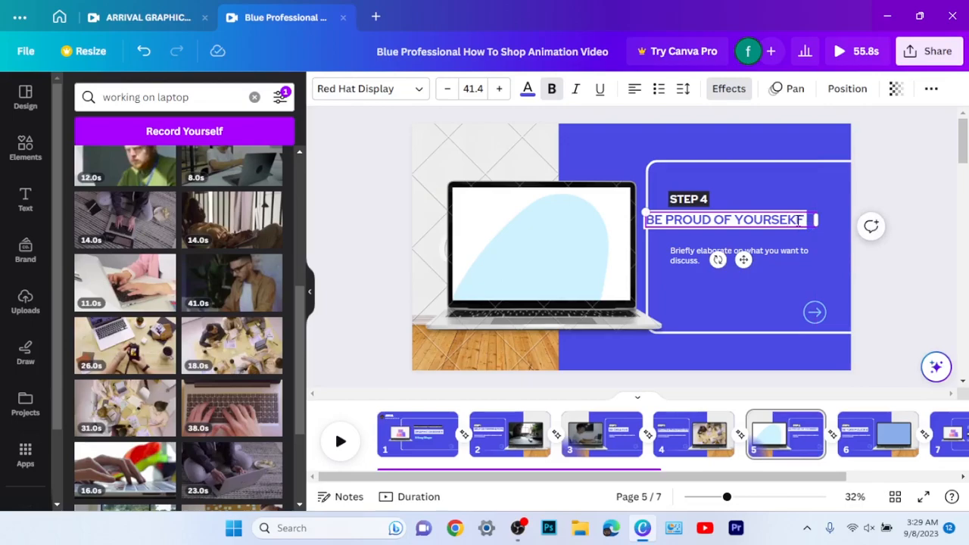
# - Try to correct the misspelled last word of page 5's heading, and align the heading under the STEP 4 label
pyautogui.press('BackSpace')
pyautogui.press('BackSpace')
pyautogui.write('LF')
pyautogui.moveTo(743, 260); pyautogui.dragTo(759, 258)
pyautogui.click(740, 305)
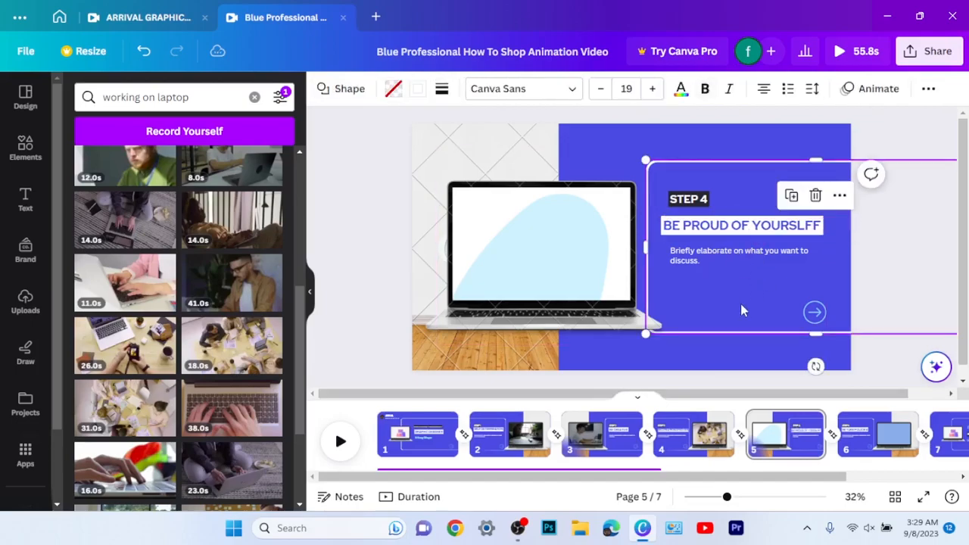
pyautogui.moveTo(708, 230)
pyautogui.mouseDown()
pyautogui.moveTo(721, 228)
pyautogui.moveTo(710, 228)
pyautogui.mouseUp()
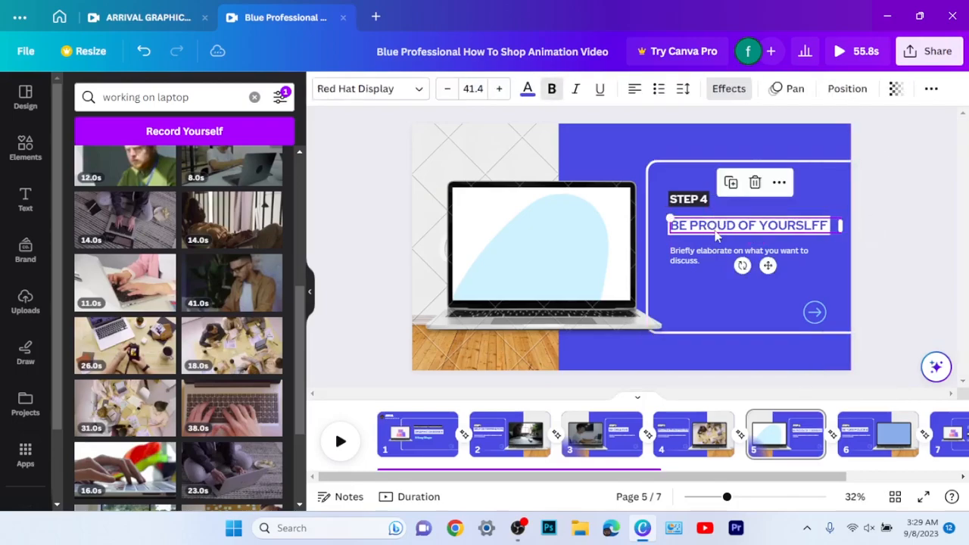
pyautogui.click(707, 290)
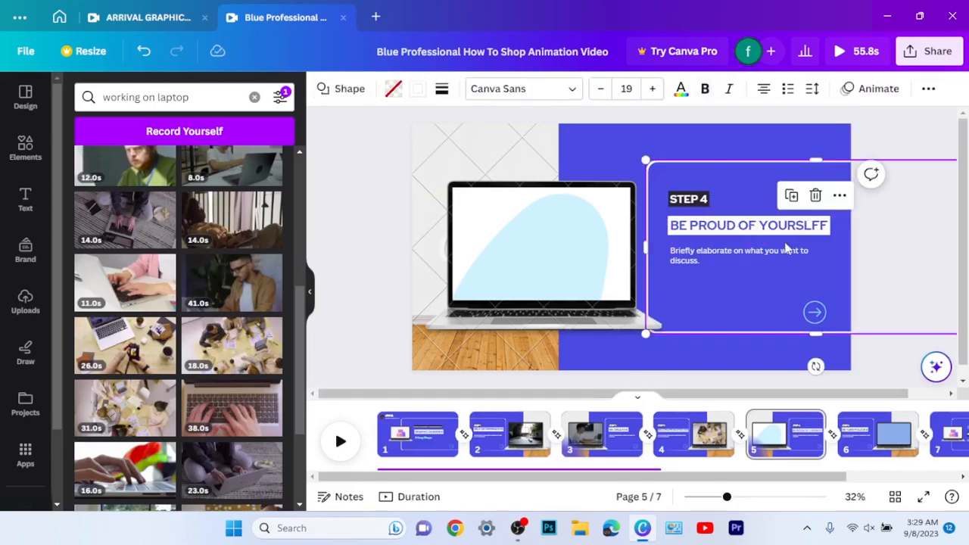
# - Correct the last word of page 5's heading to "YOURSELF"
pyautogui.click(825, 231)
pyautogui.click(822, 224)
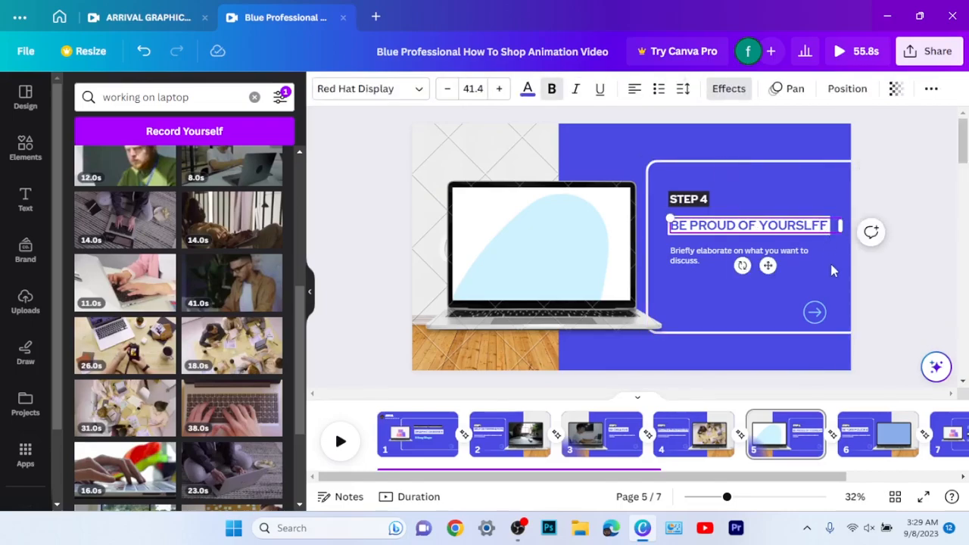
pyautogui.press('BackSpace')
pyautogui.press('BackSpace')
pyautogui.press('BackSpace')
pyautogui.write('SELF')
pyautogui.press('BackSpace')
pyautogui.click(804, 189)
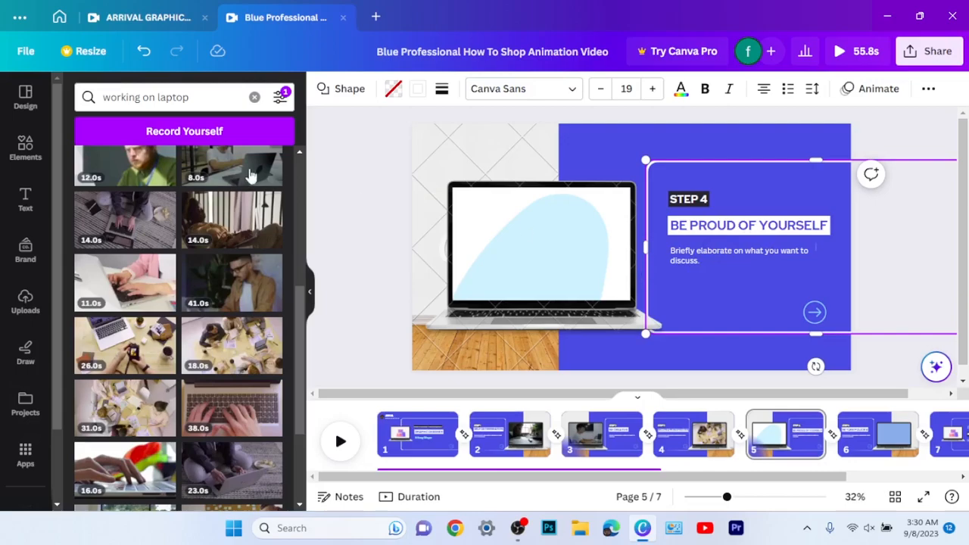
# - Search the video library for "proud" and look through the clips for one that suits page 5
pyautogui.click(255, 98)
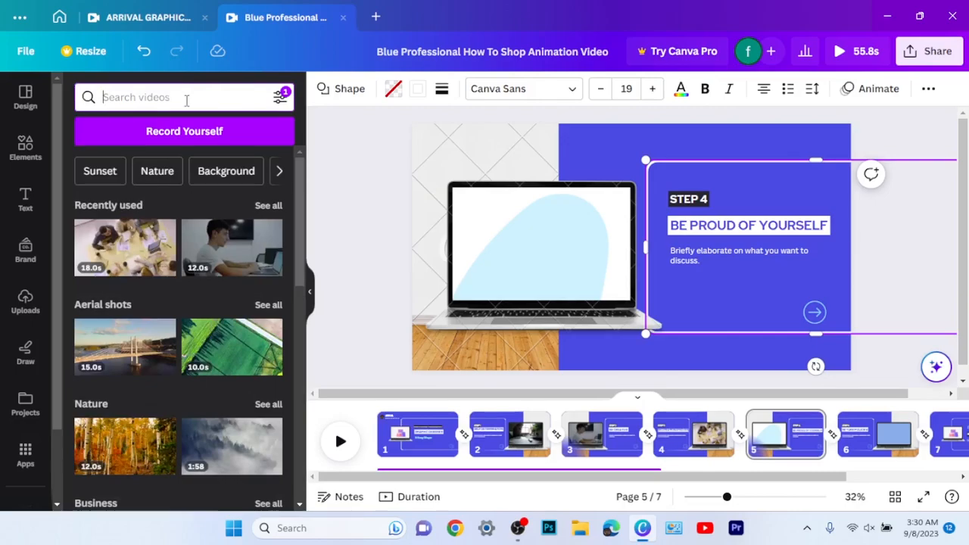
pyautogui.write('BEIN')
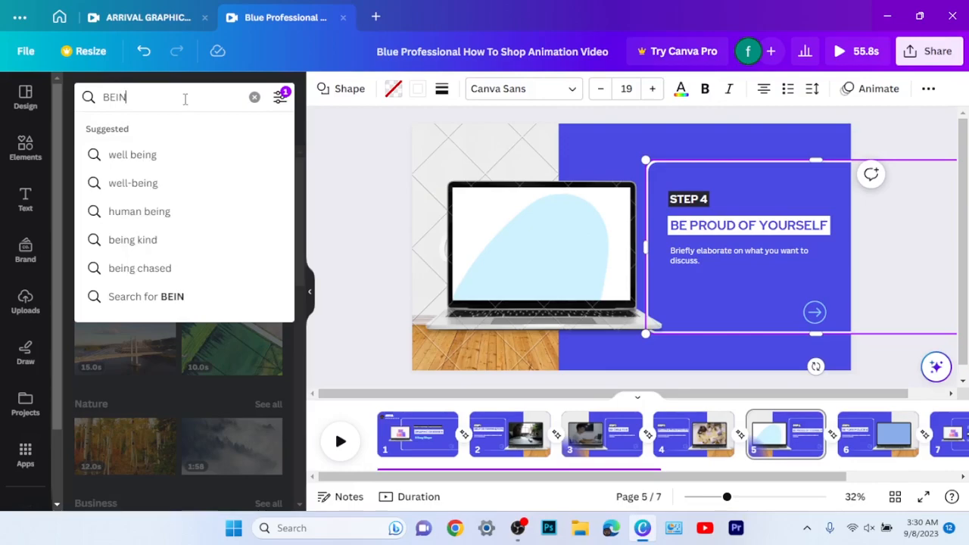
pyautogui.write('G PROU')
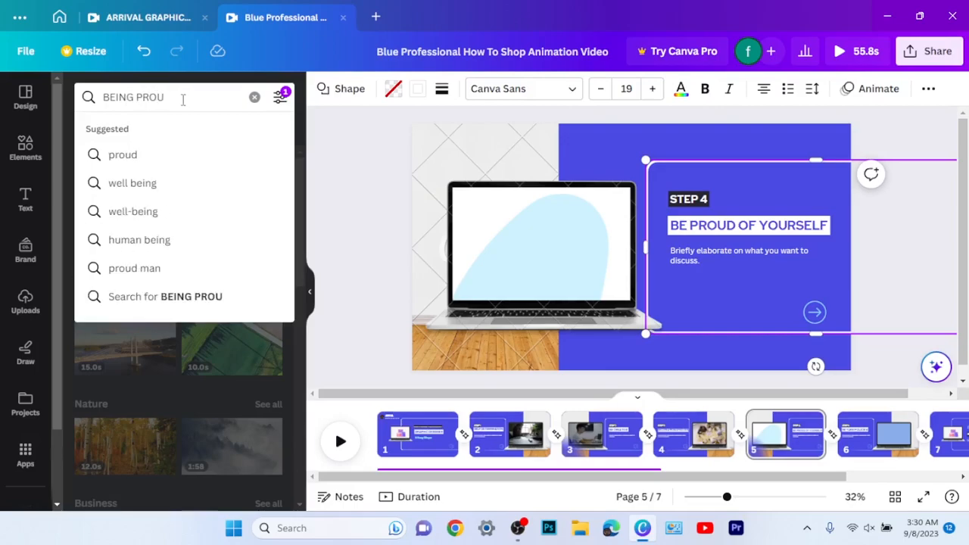
pyautogui.click(114, 154)
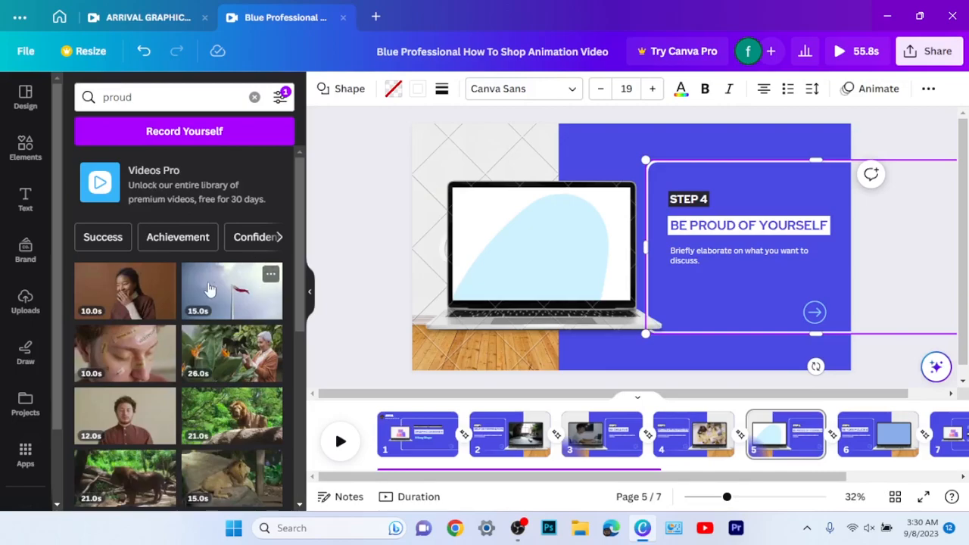
pyautogui.scroll(-1, 300, 295)
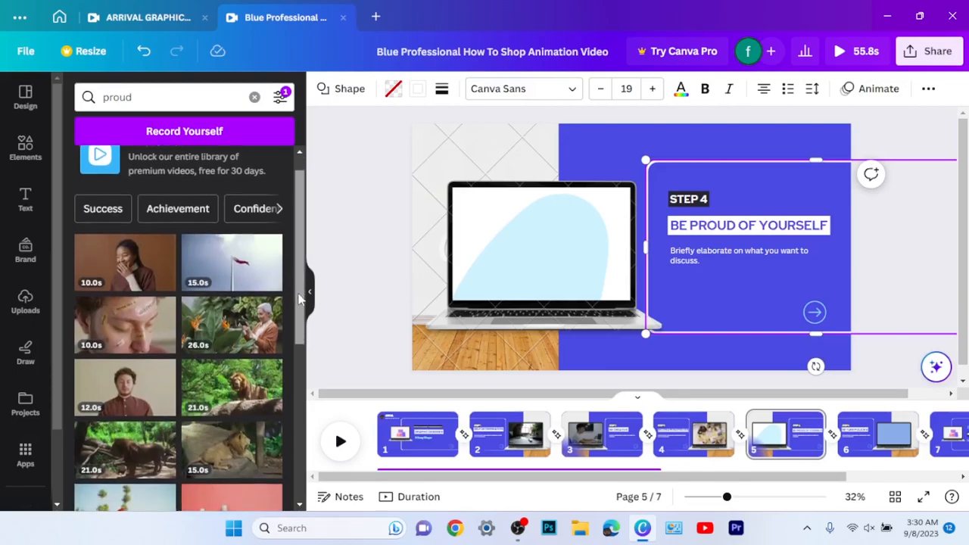
pyautogui.moveTo(299, 318)
pyautogui.mouseDown()
pyautogui.moveTo(295, 410)
pyautogui.moveTo(287, 321)
pyautogui.mouseUp()
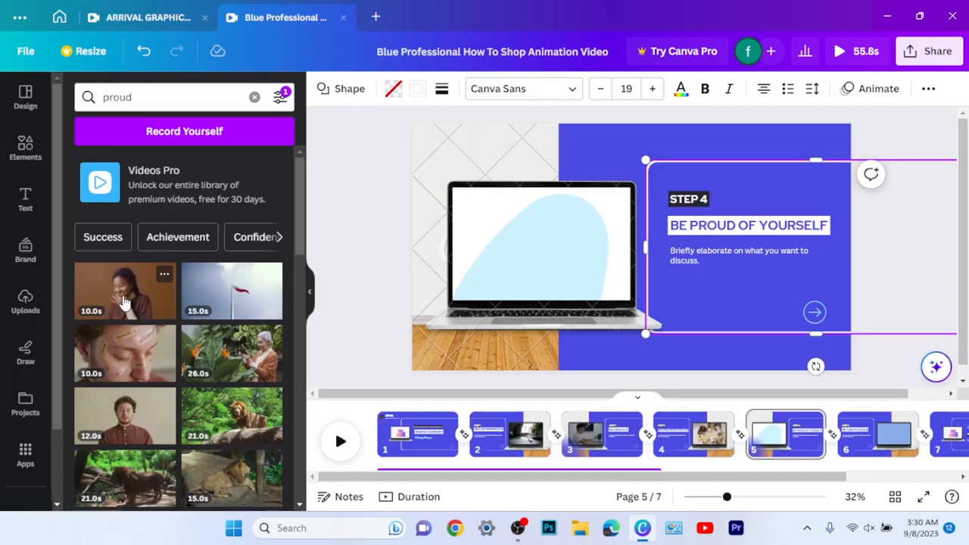
pyautogui.moveTo(126, 305)
pyautogui.mouseDown()
pyautogui.moveTo(276, 340)
pyautogui.moveTo(162, 283)
pyautogui.moveTo(119, 279)
pyautogui.moveTo(126, 287)
pyautogui.mouseUp()
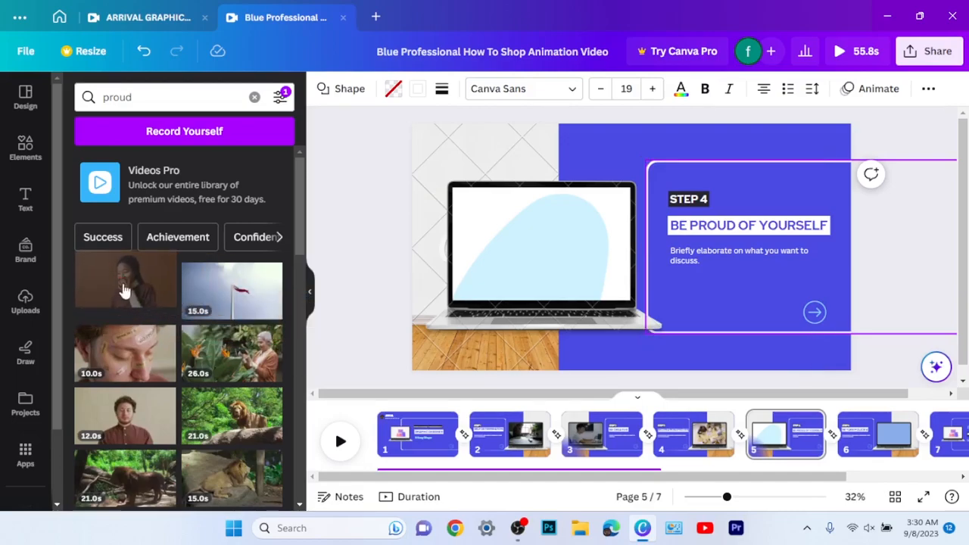
# - Extend the video search to "proud of myself" and run it again
pyautogui.click(162, 99)
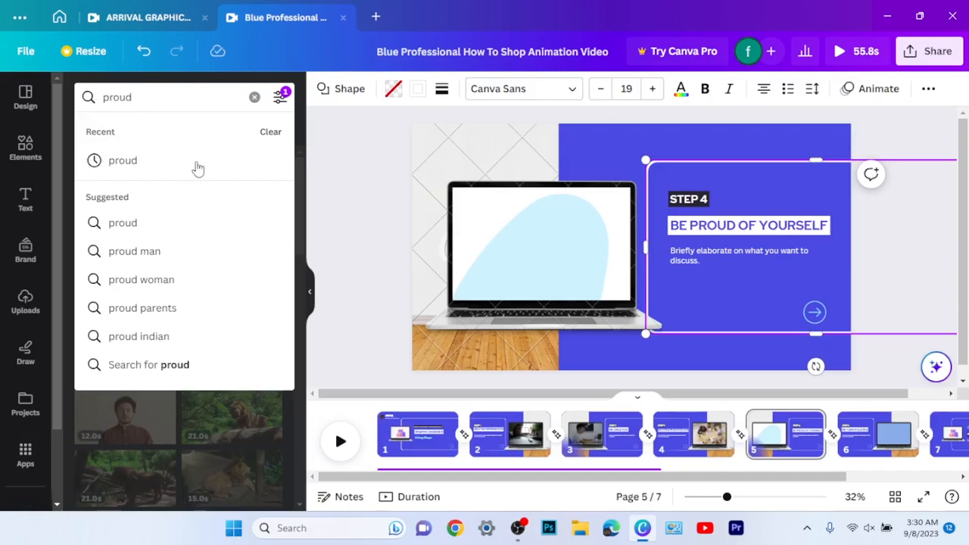
pyautogui.write('OF')
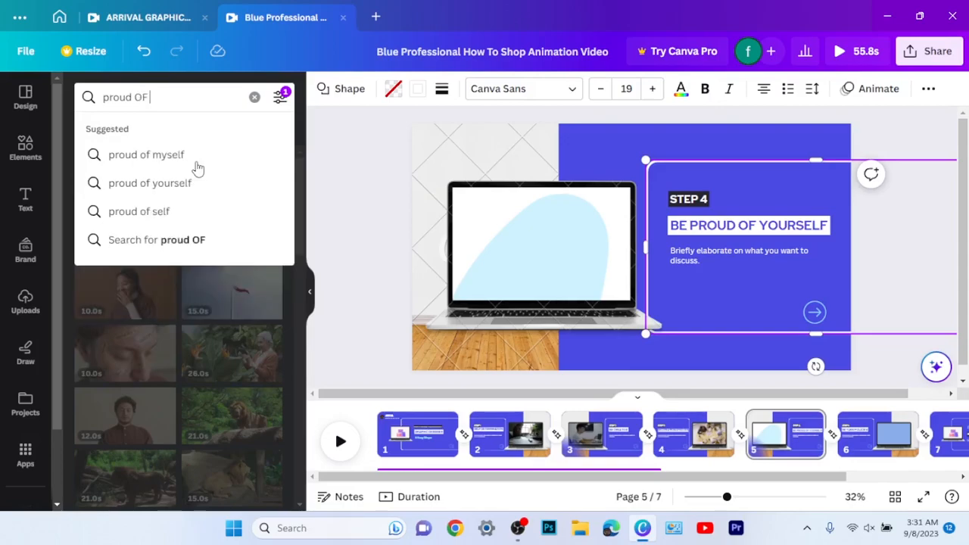
pyautogui.click(151, 155)
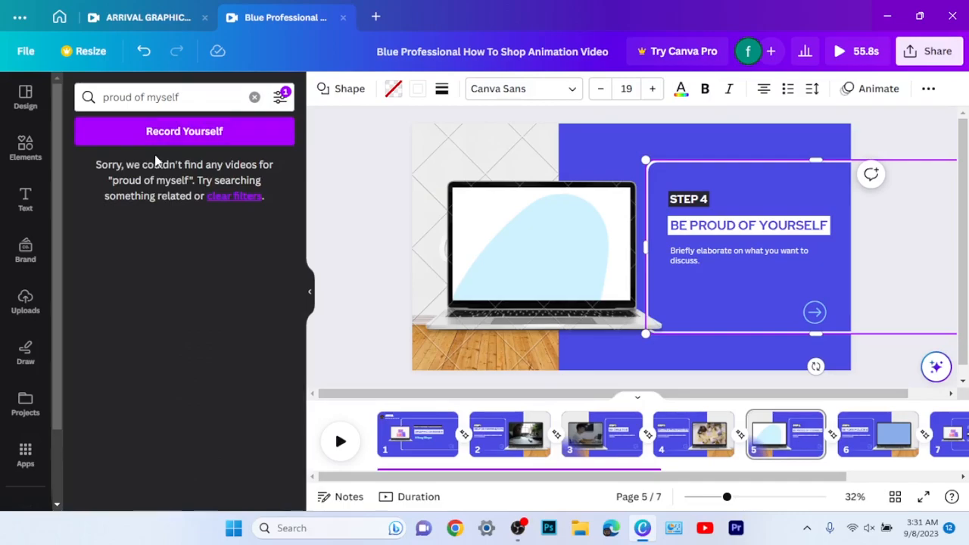
pyautogui.click(181, 97)
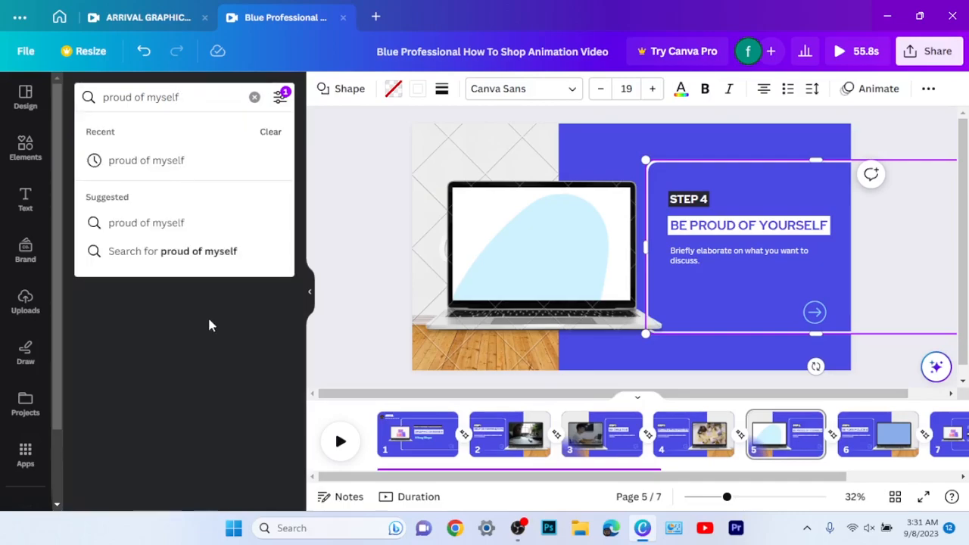
pyautogui.click(186, 255)
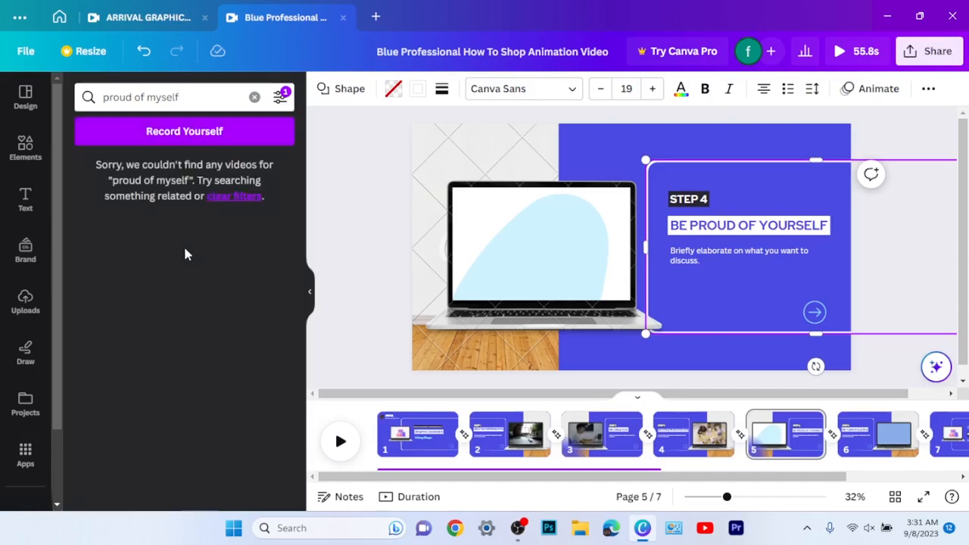
# - Change the video search to "proud of yourself"
pyautogui.click(180, 98)
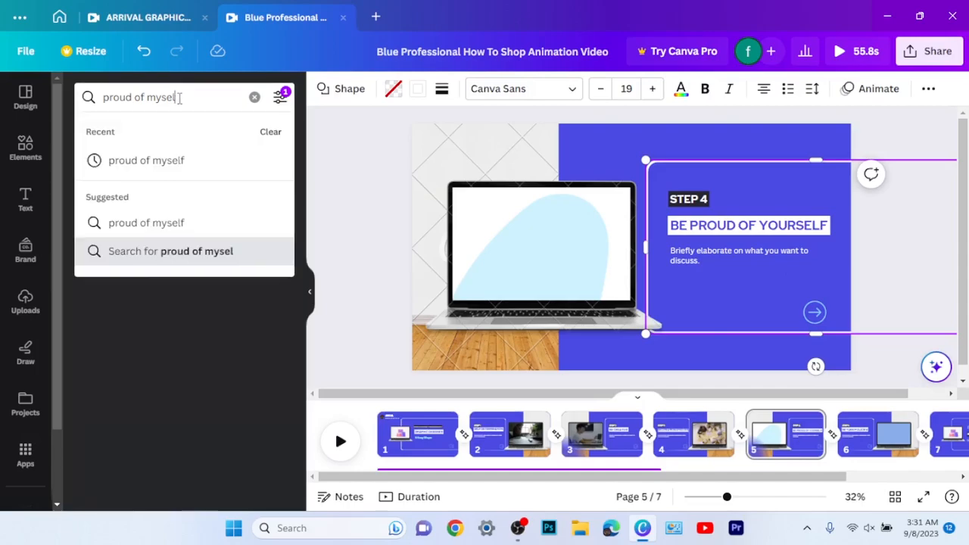
pyautogui.press('BackSpace')
pyautogui.press('BackSpace')
pyautogui.press('BackSpace')
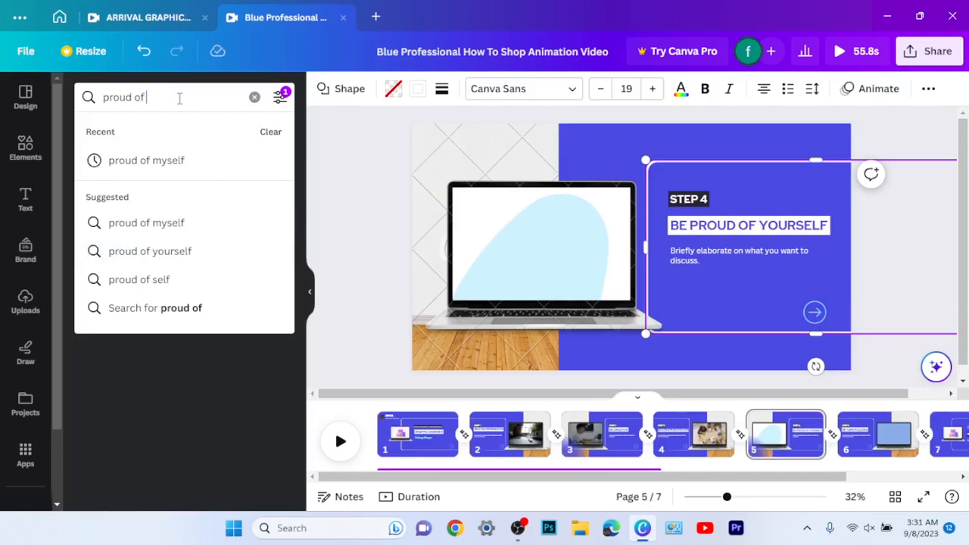
pyautogui.click(146, 252)
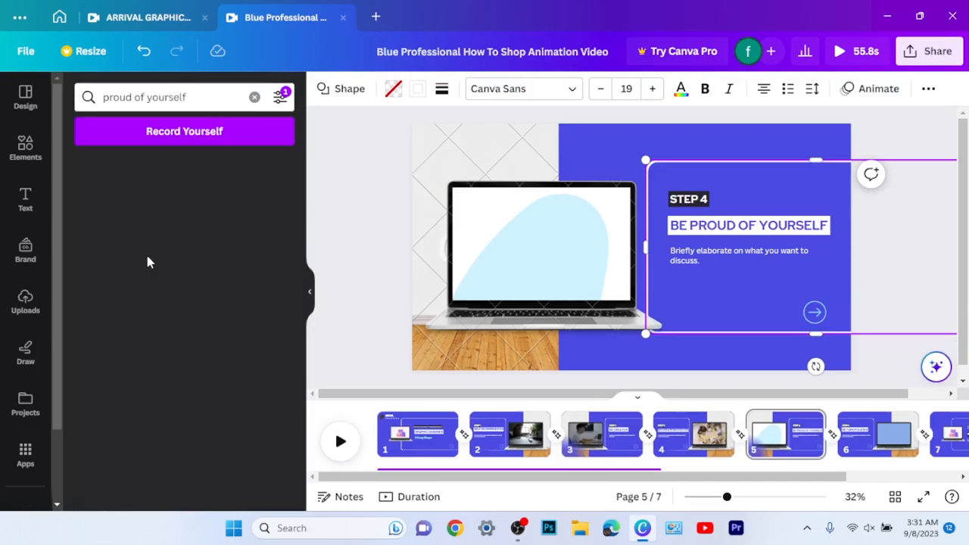
# - Shorten the video search term to "proud" and use the suggested search "proud man"
pyautogui.click(193, 99)
pyautogui.press('BackSpace')
pyautogui.press('BackSpace')
pyautogui.press('BackSpace')
pyautogui.press('BackSpace')
pyautogui.press('BackSpace')
pyautogui.press('BackSpace')
pyautogui.press('BackSpace')
pyautogui.press('BackSpace')
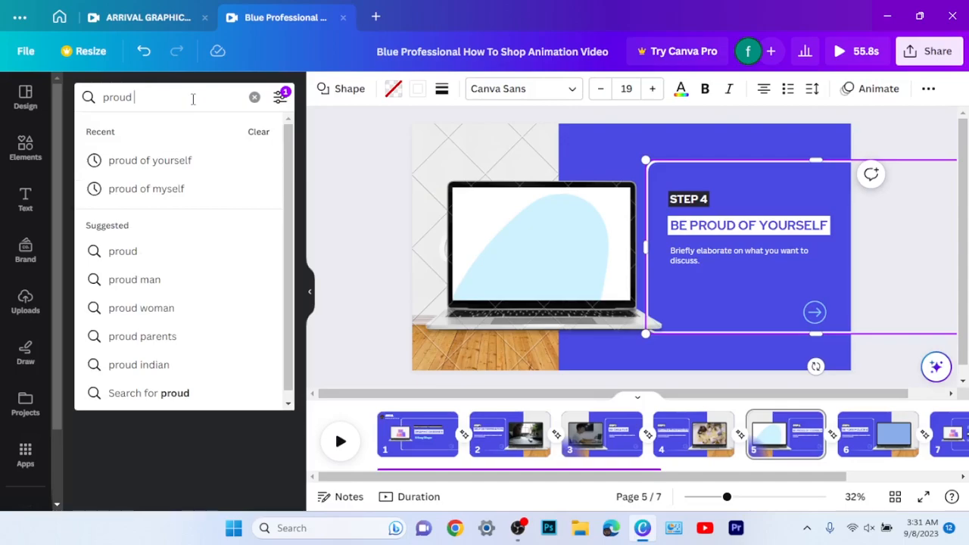
pyautogui.click(134, 283)
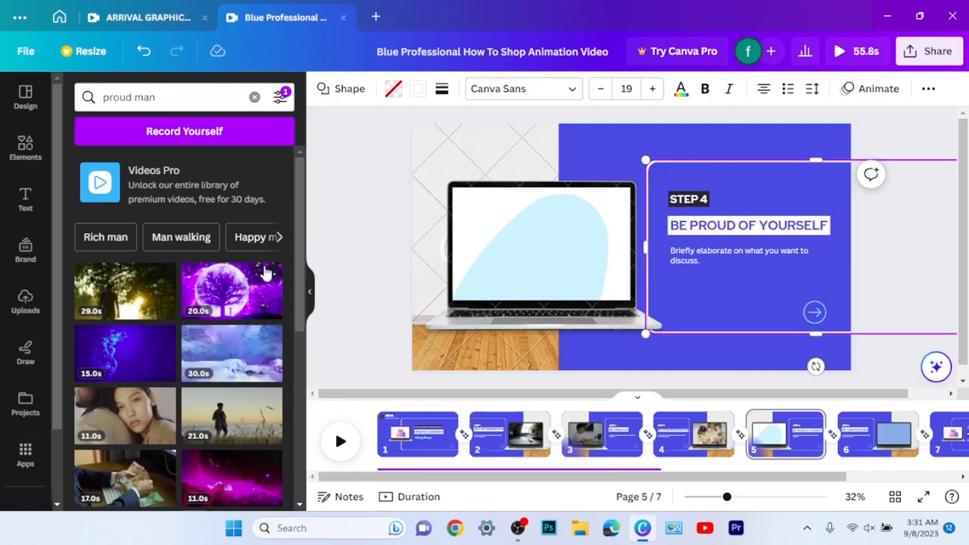
# - Place the 14-second clip of a man and woman sitting with a laptop and book in page 5's laptop screen, and preview the playback through to page 6
pyautogui.moveTo(297, 232); pyautogui.dragTo(291, 320)
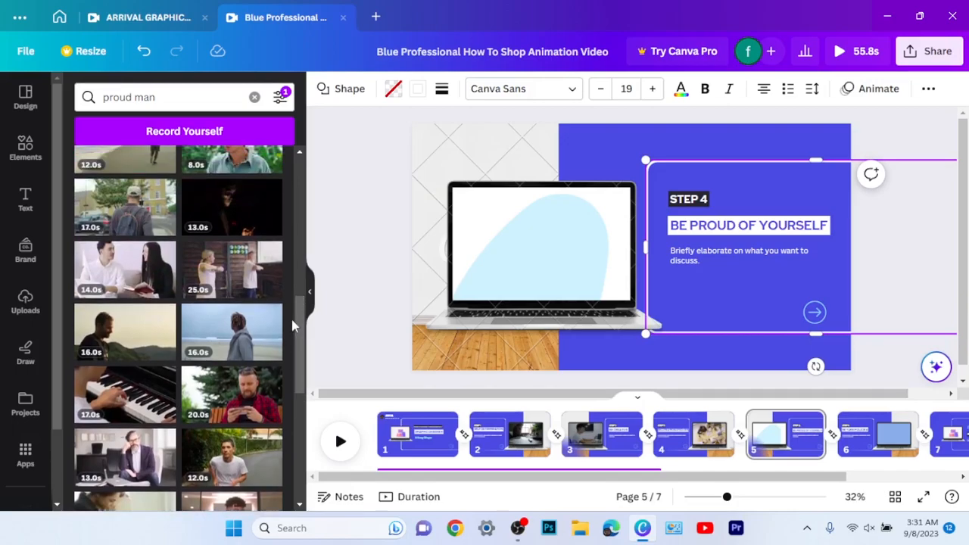
pyautogui.scroll(1, 297, 330)
pyautogui.scroll(2, 299, 330)
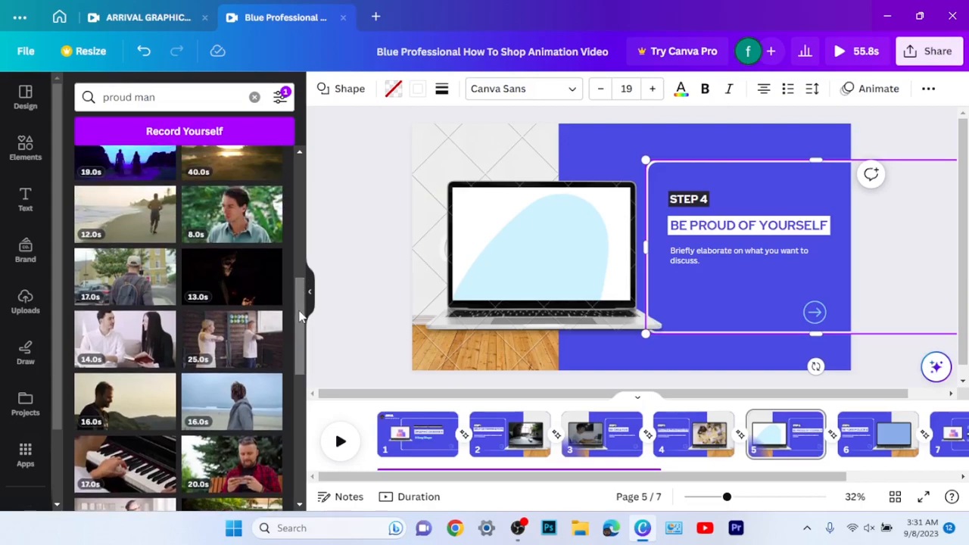
pyautogui.moveTo(128, 354); pyautogui.dragTo(566, 282)
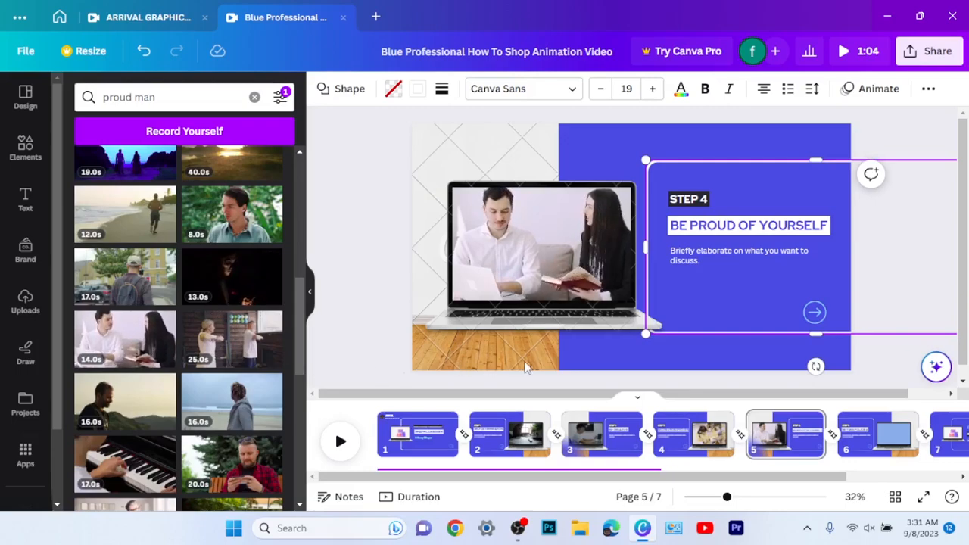
pyautogui.click(591, 358)
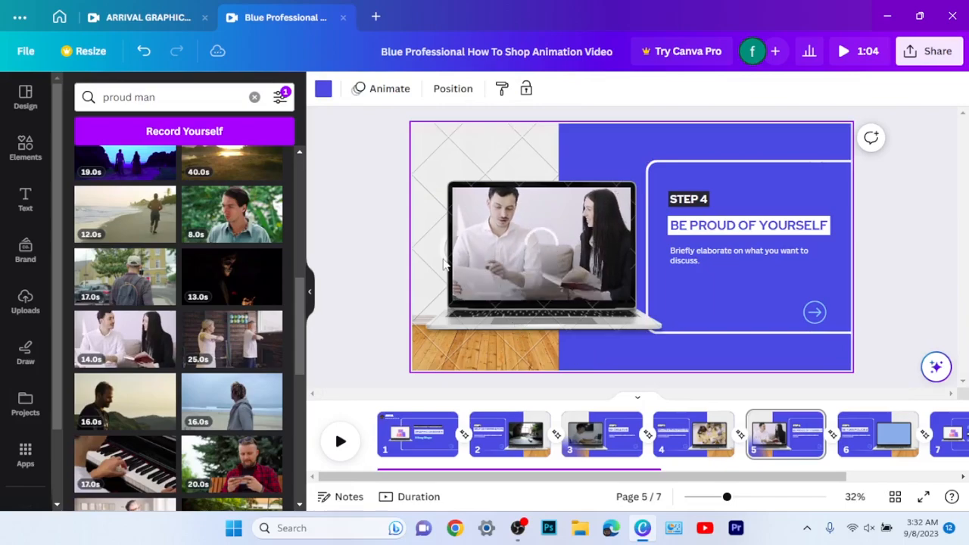
pyautogui.click(384, 240)
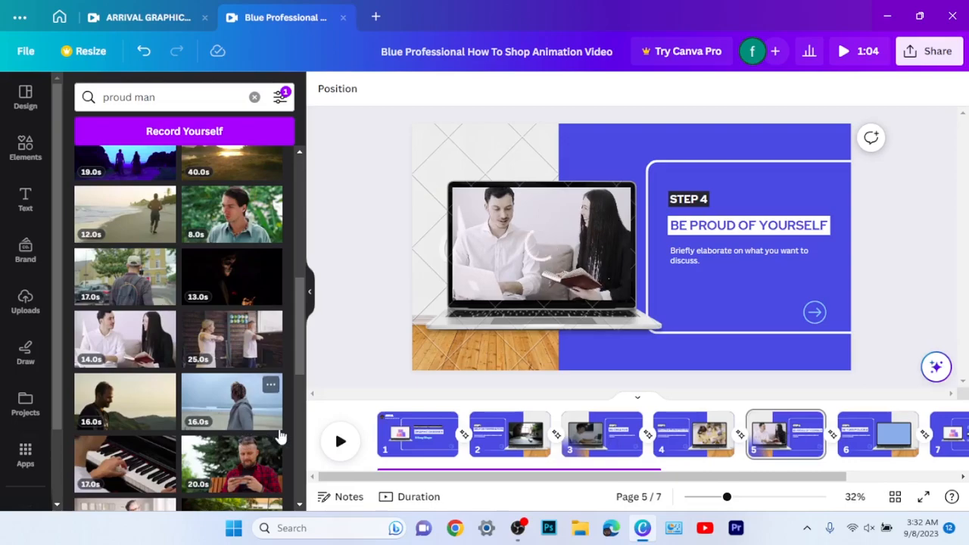
pyautogui.click(341, 442)
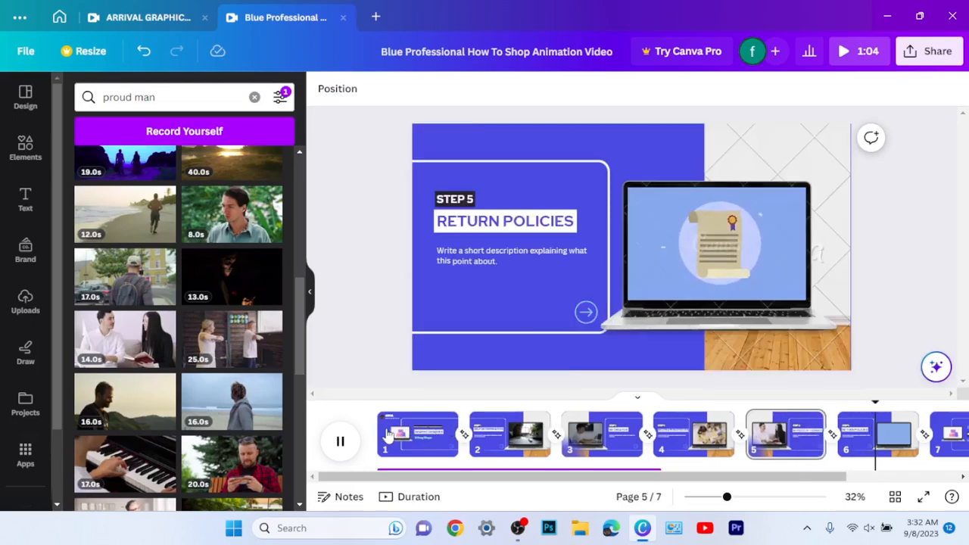
pyautogui.click(340, 445)
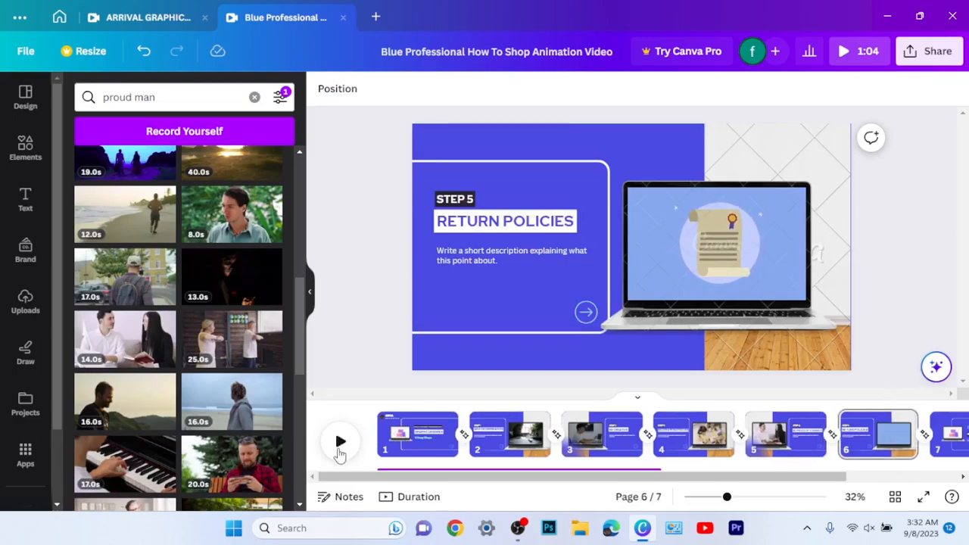
# - Replace the heading under STEP 5 on page 6 with "BUILD A PORTFOLIO"
pyautogui.click(489, 227)
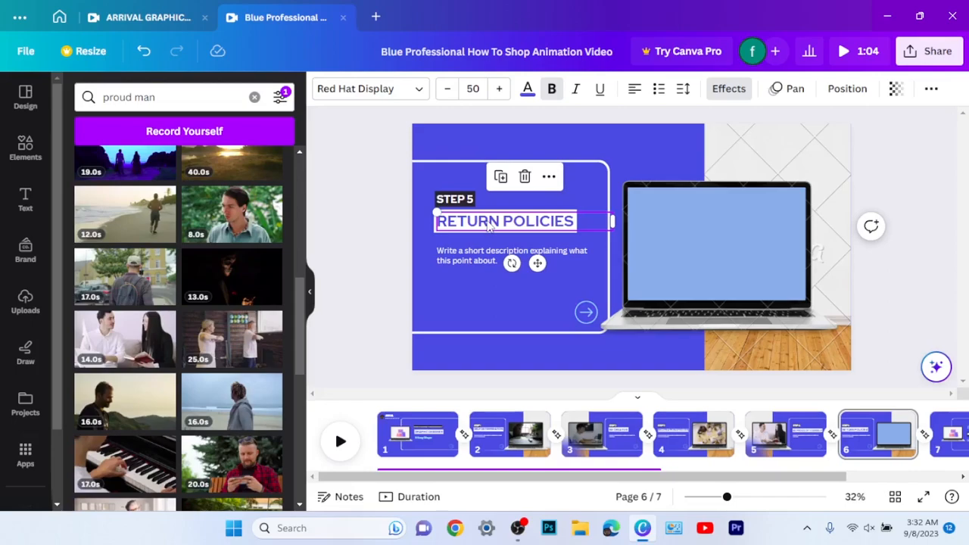
pyautogui.click(528, 226)
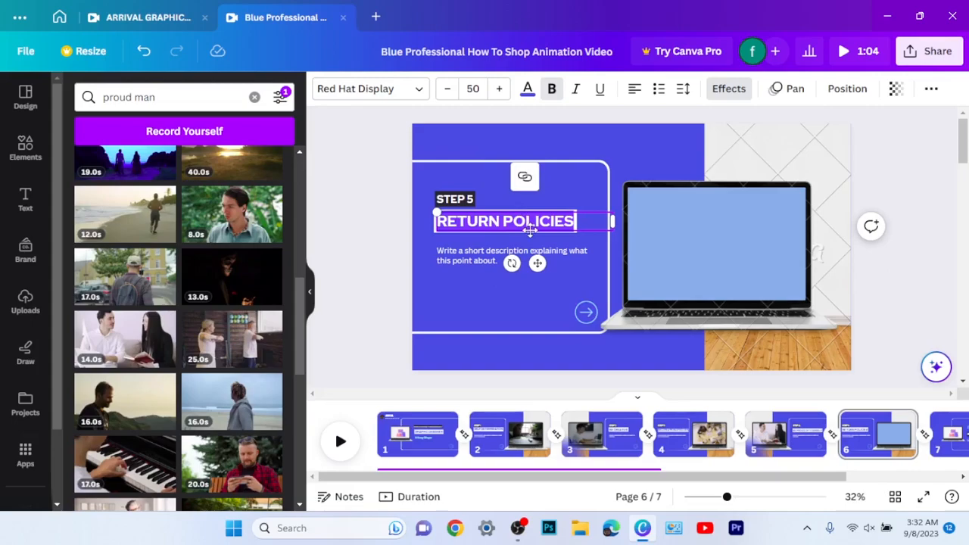
pyautogui.hotkey('ctrl', 'a')
pyautogui.write('BUI')
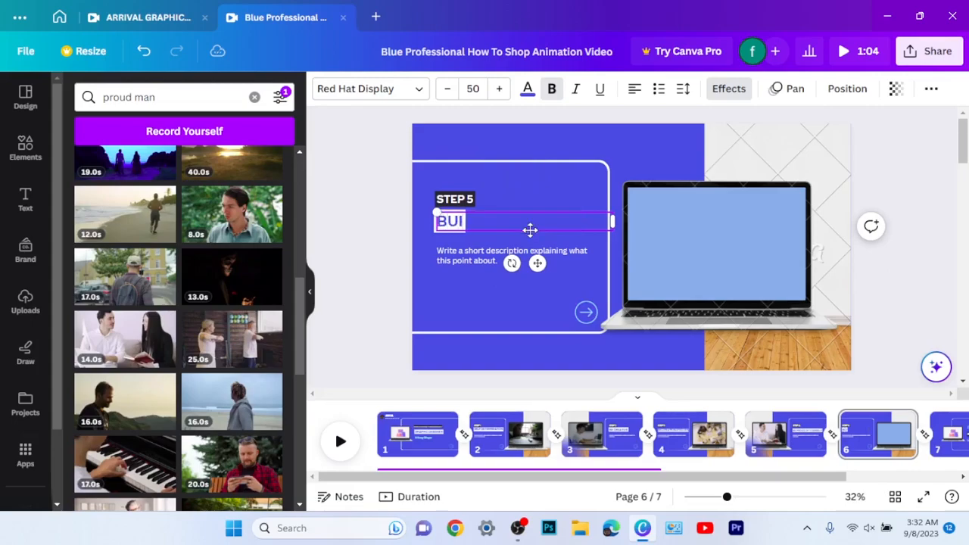
pyautogui.write('LD')
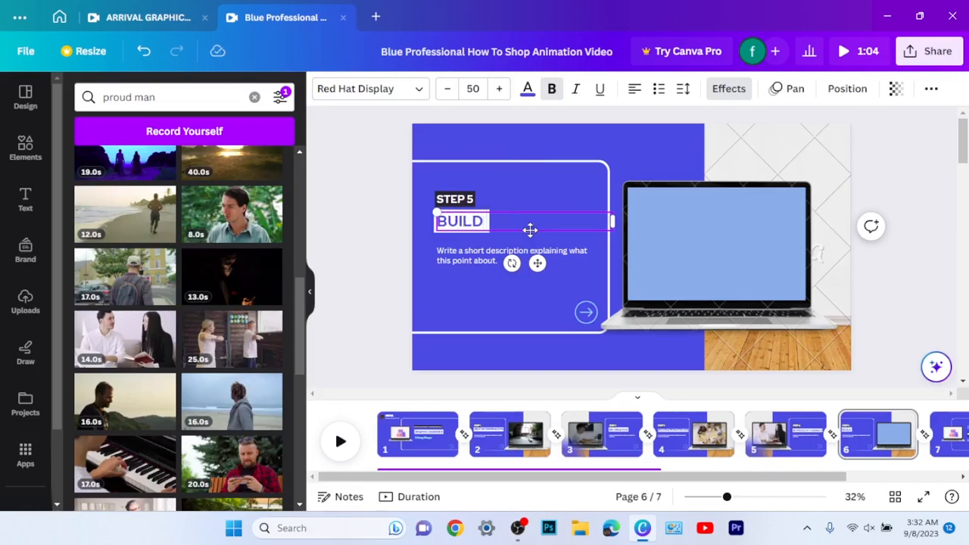
pyautogui.write(' PORT')
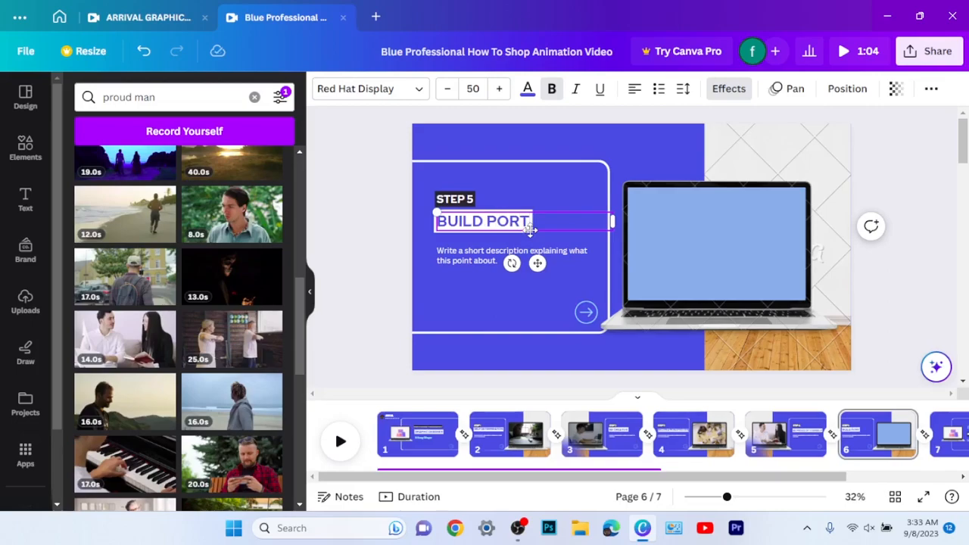
pyautogui.write('FOLIO')
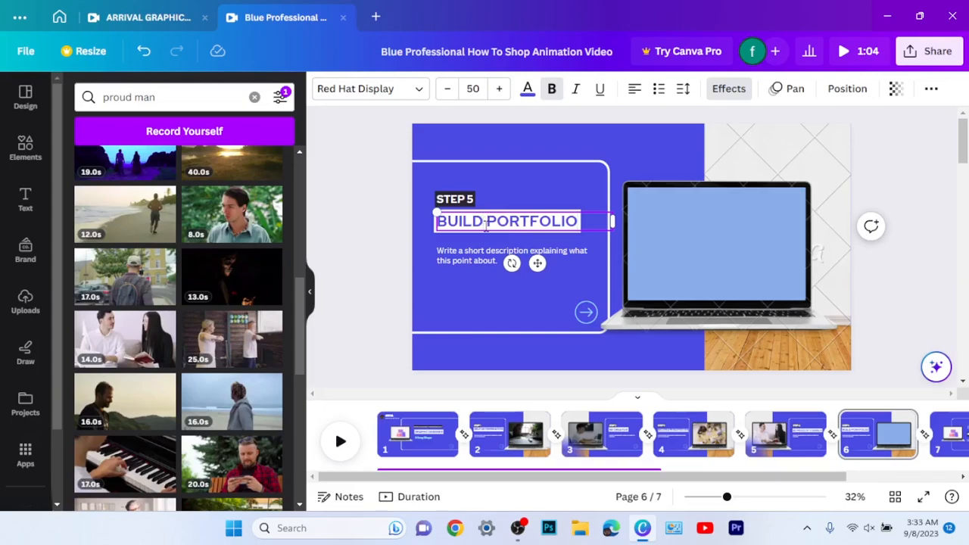
pyautogui.write('A')
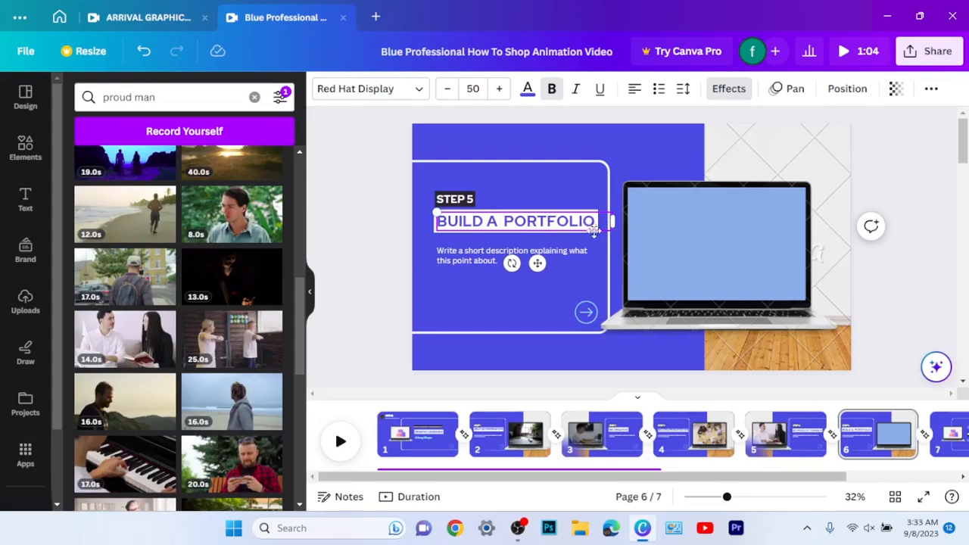
pyautogui.click(543, 202)
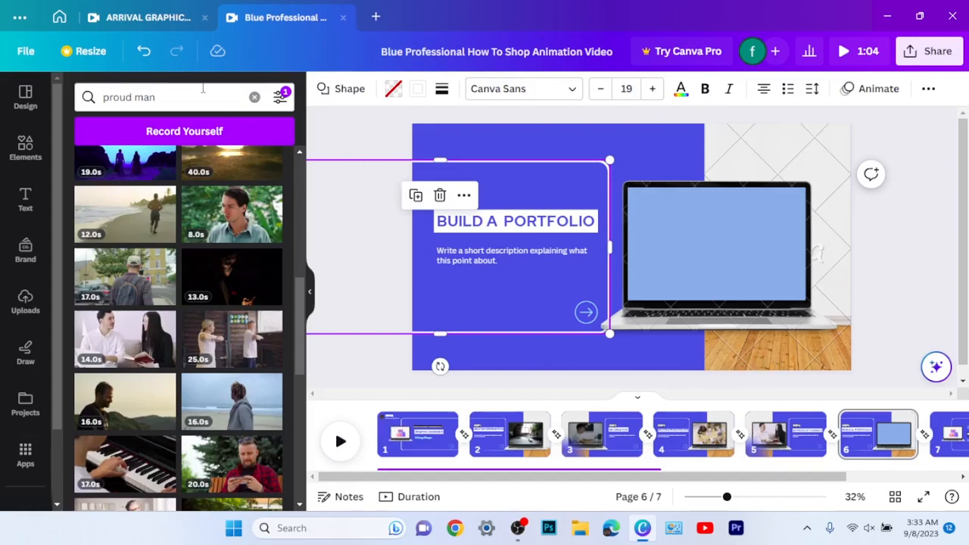
# - Replace the video search term with "BUILD A PORTFOLIO" and run the search
pyautogui.click(254, 102)
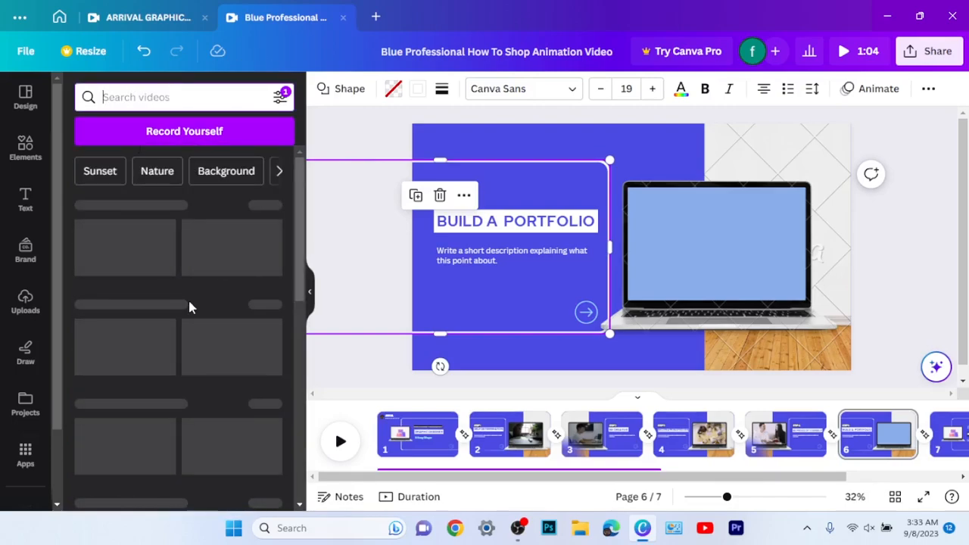
pyautogui.write('BU')
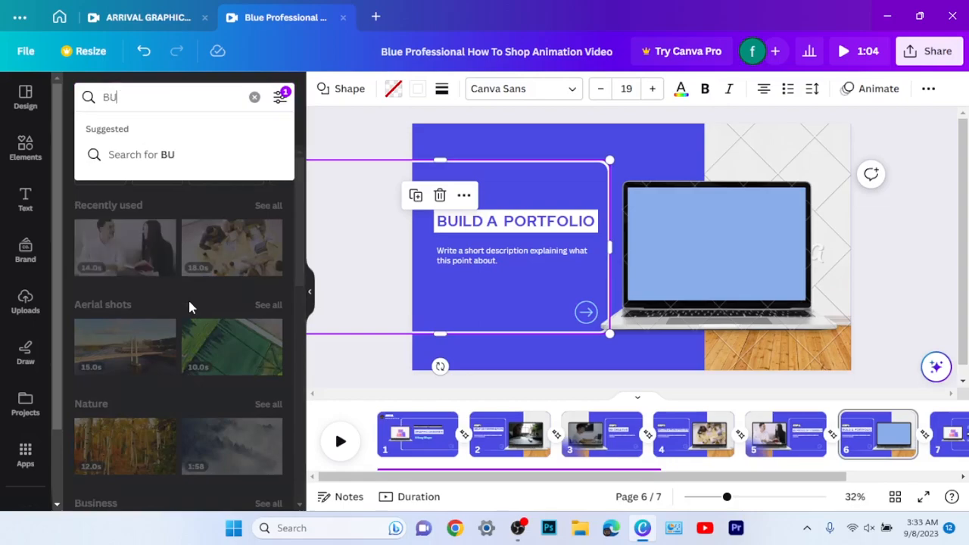
pyautogui.write('ID')
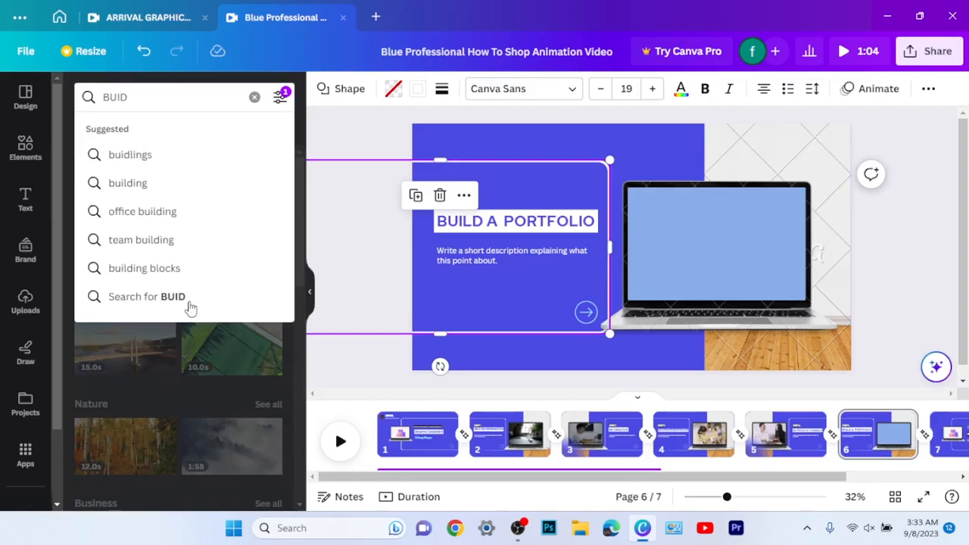
pyautogui.press('BackSpace')
pyautogui.write('L')
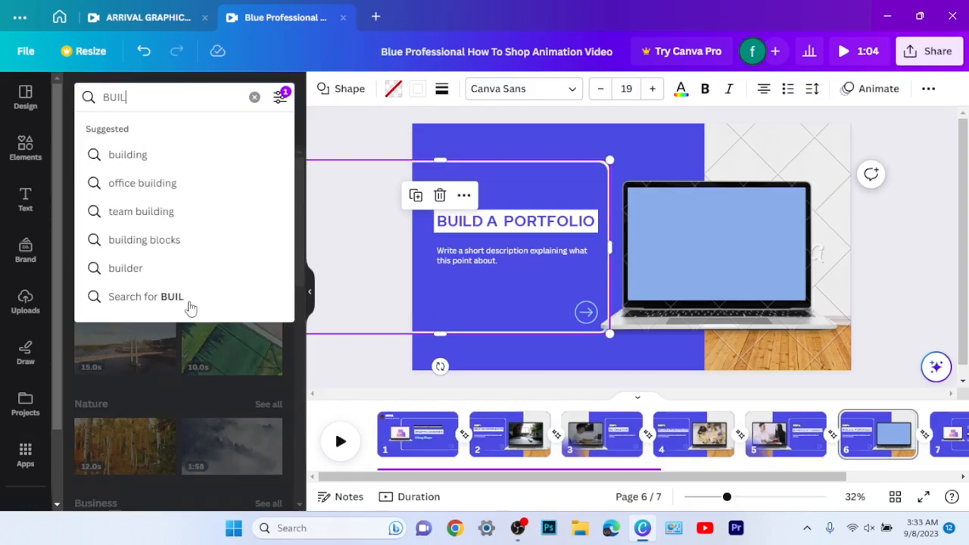
pyautogui.write('D A ')
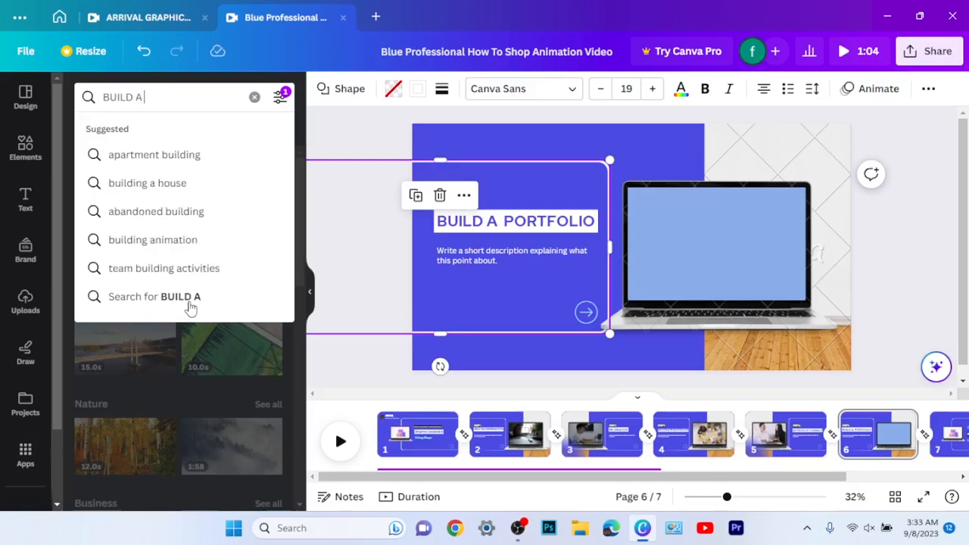
pyautogui.write('PORTFOLIO')
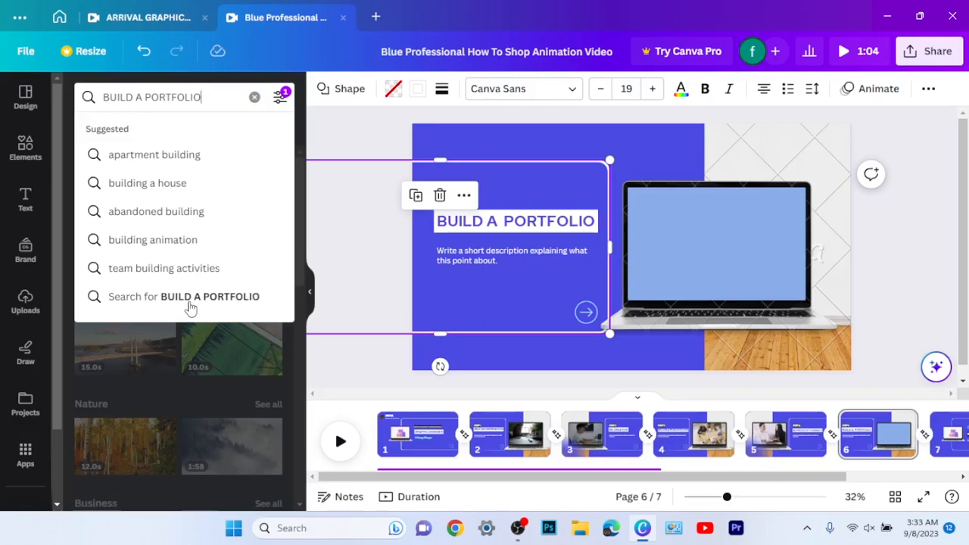
pyautogui.click(189, 301)
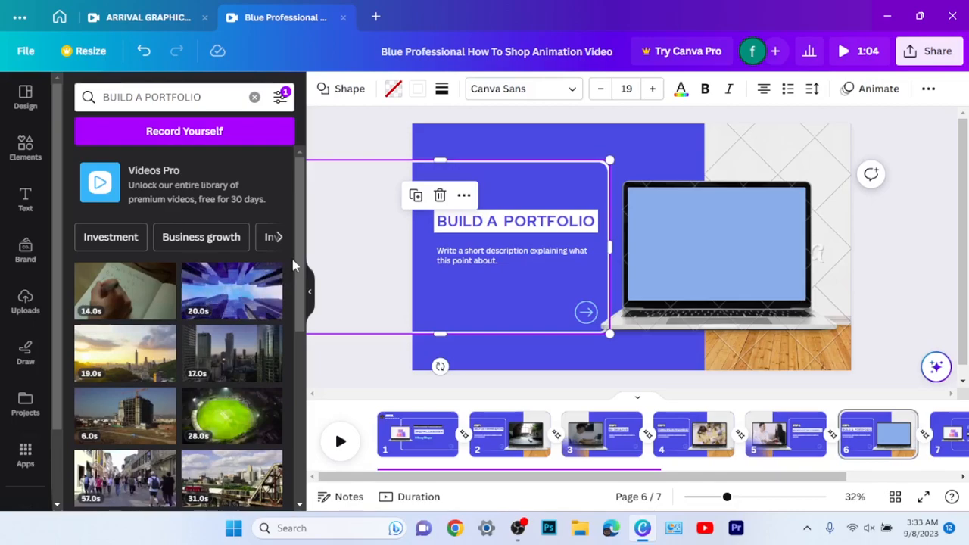
# - Place the 14-second clip of a hand writing in a notebook in page 6's laptop screen, and preview the video playback
pyautogui.moveTo(302, 237)
pyautogui.mouseDown()
pyautogui.moveTo(298, 282)
pyautogui.moveTo(293, 251)
pyautogui.mouseUp()
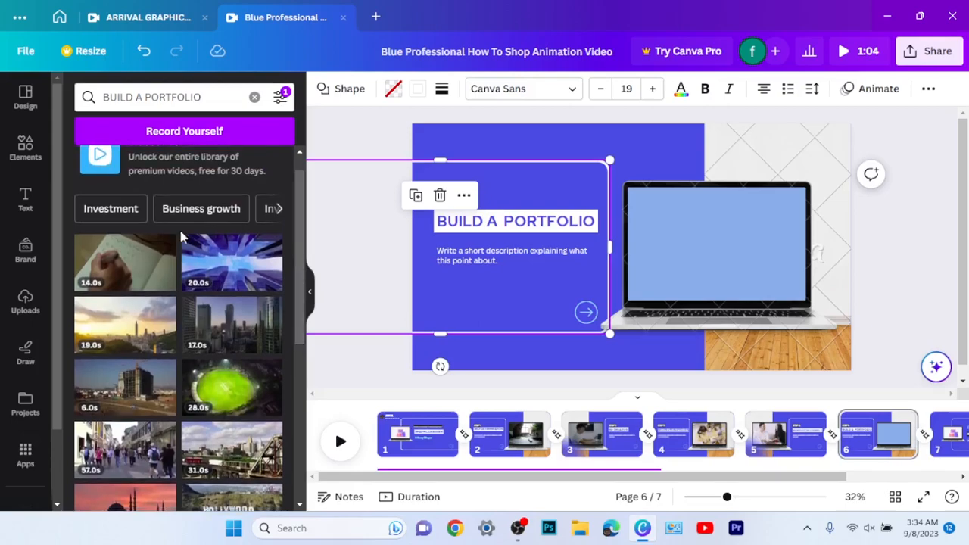
pyautogui.moveTo(148, 269); pyautogui.dragTo(700, 263)
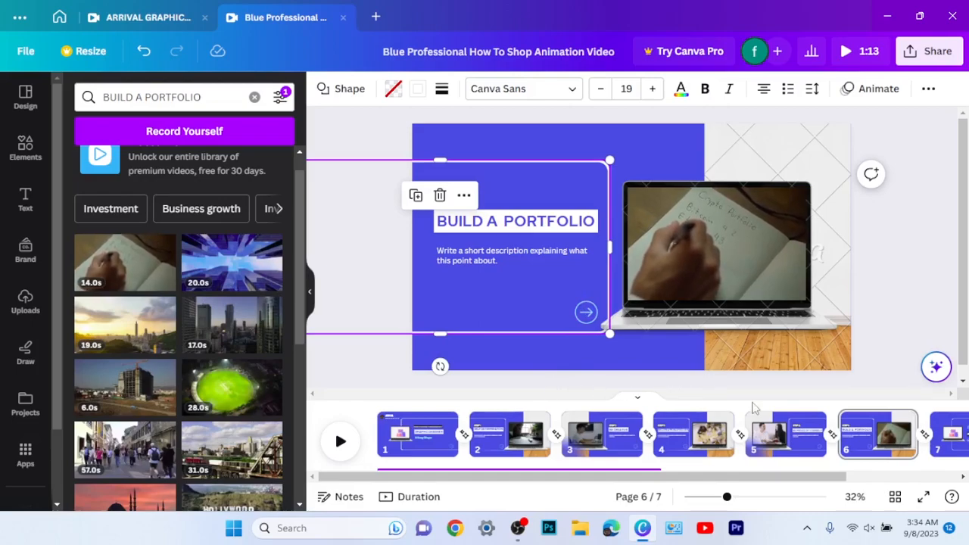
pyautogui.moveTo(805, 484); pyautogui.dragTo(845, 488)
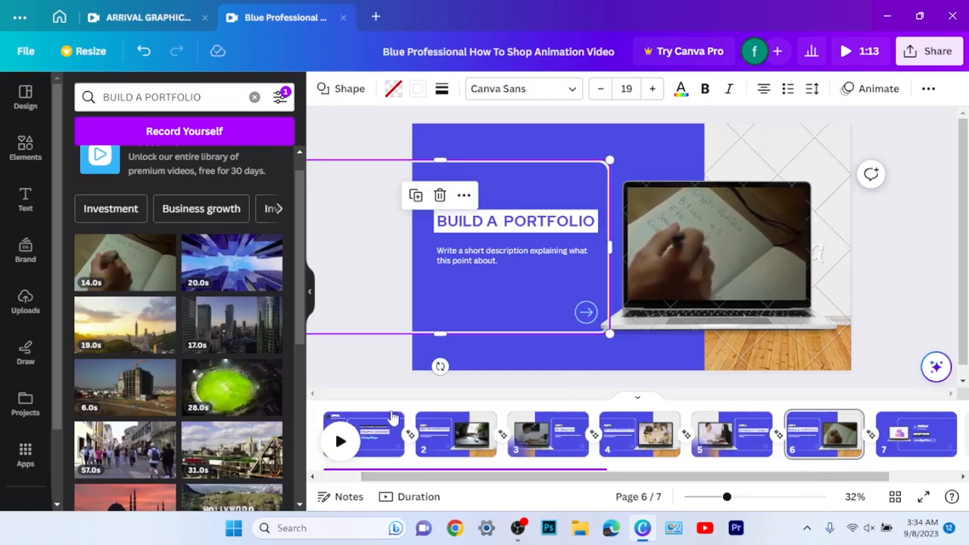
pyautogui.click(340, 445)
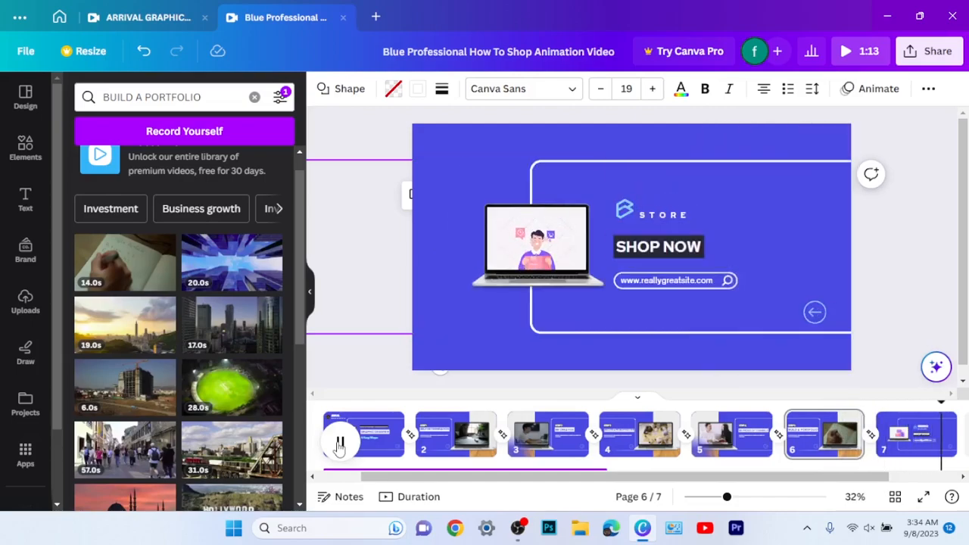
pyautogui.click(340, 445)
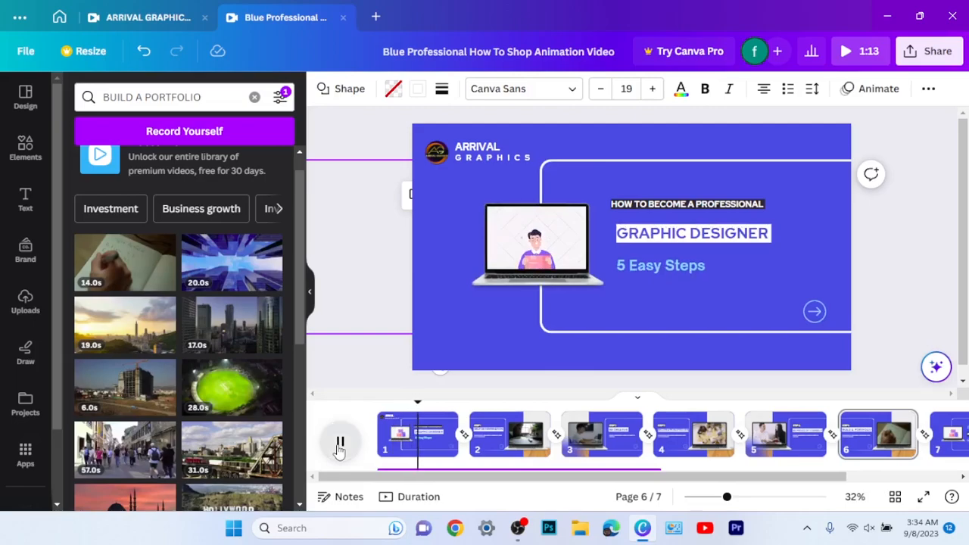
pyautogui.click(340, 445)
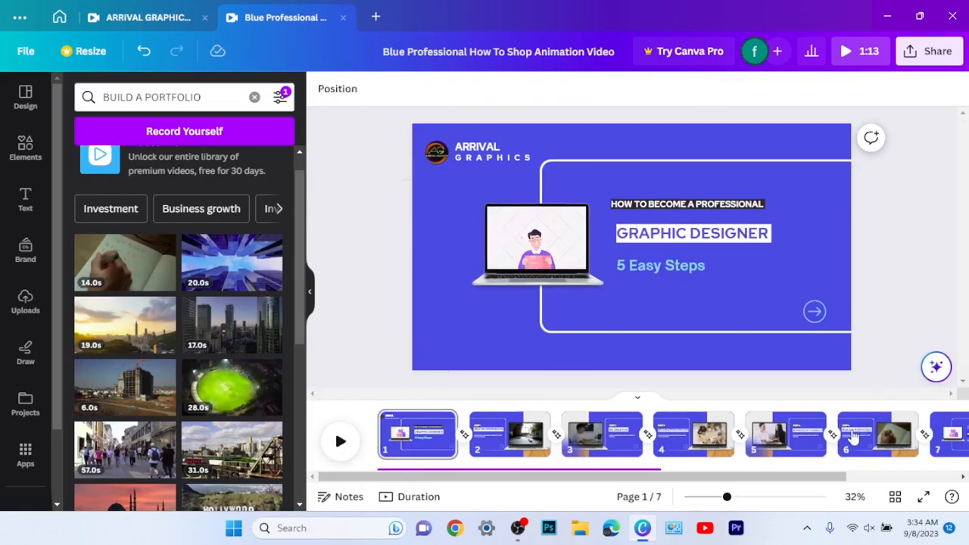
# - Delete the blue logo icon beside the BORCELLE STORE name on page 7
pyautogui.moveTo(796, 485); pyautogui.dragTo(863, 481)
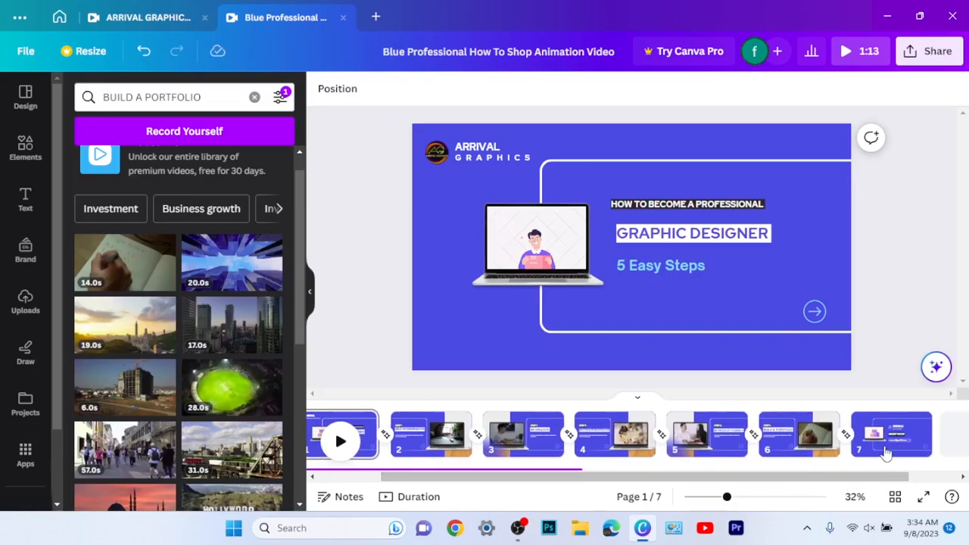
pyautogui.click(887, 452)
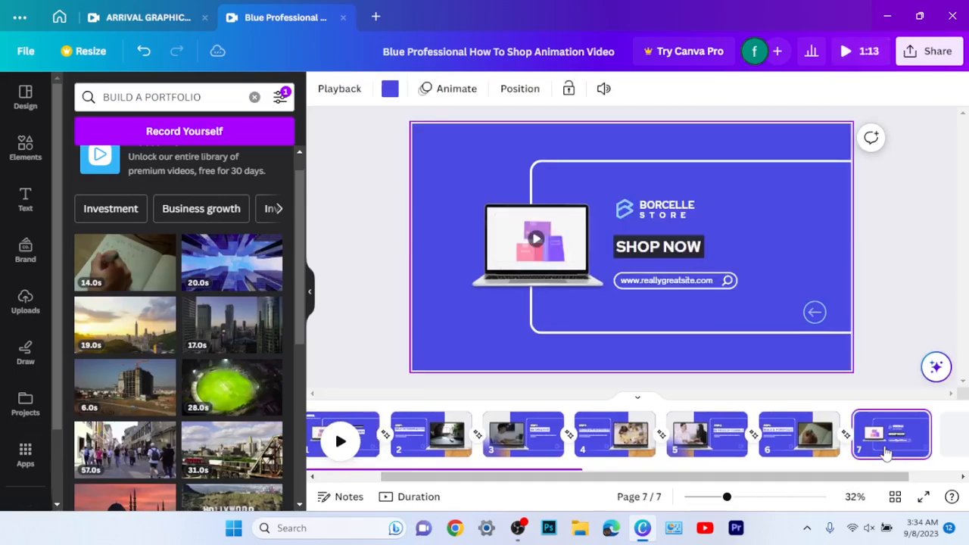
pyautogui.click(622, 214)
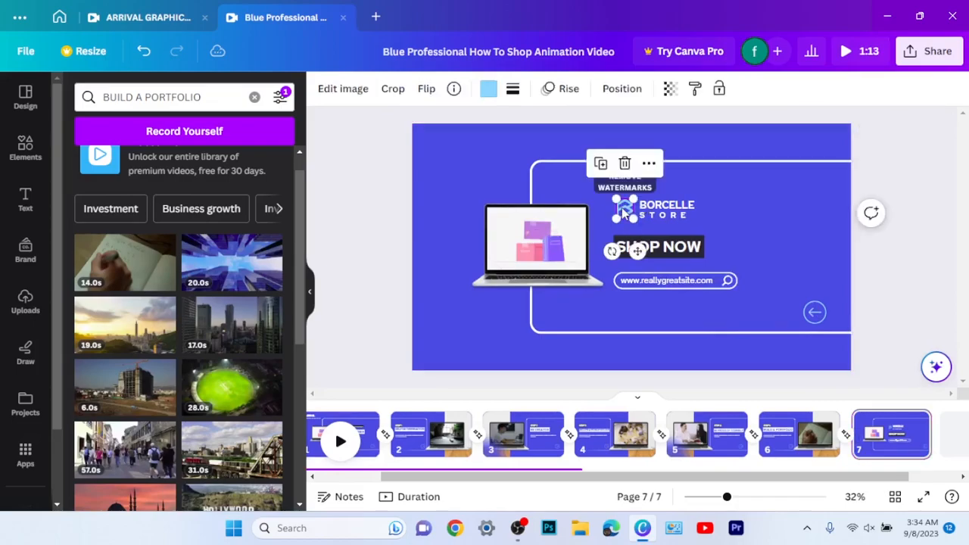
pyautogui.press('Delete')
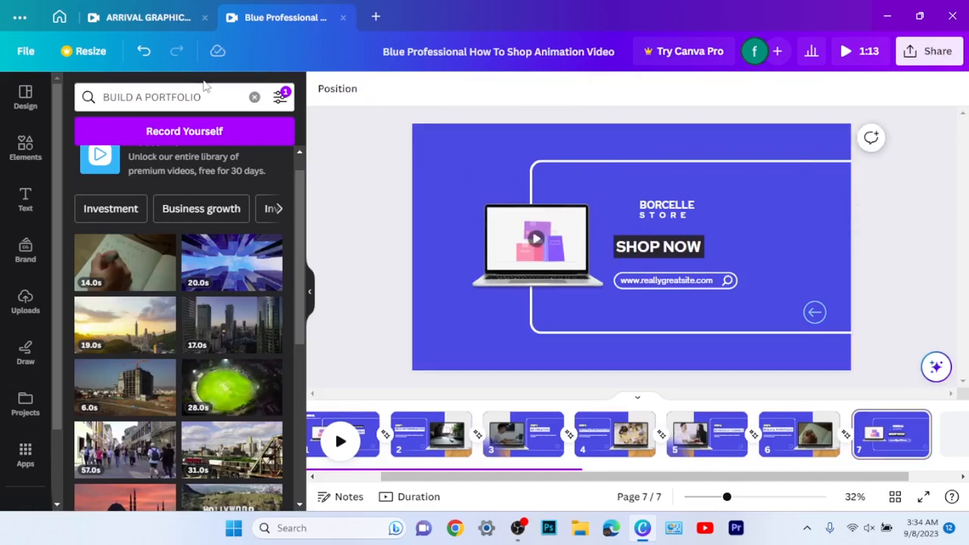
# - Add the uploaded Arrival Graphics logo without the white background to page 7 and position it just before the BORCELLE STORE name
pyautogui.click(25, 299)
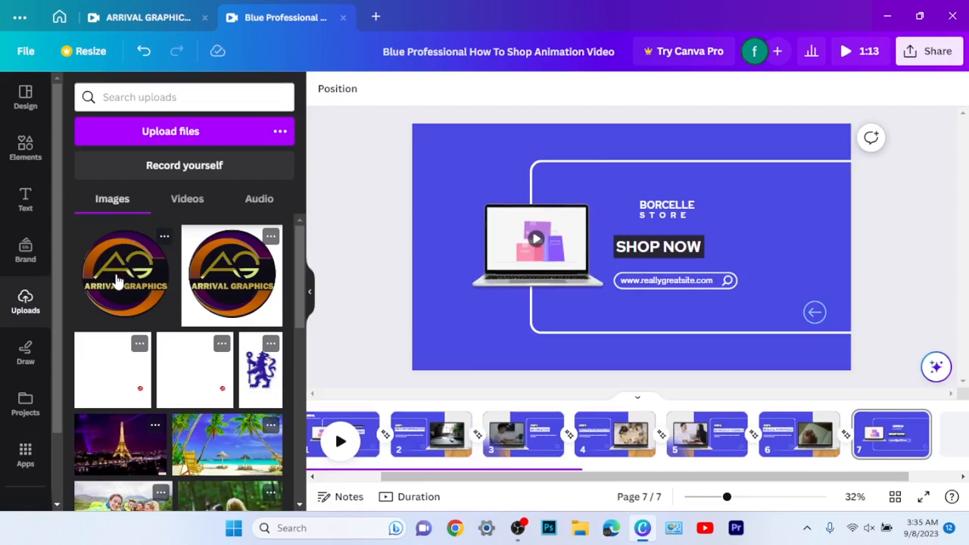
pyautogui.click(117, 281)
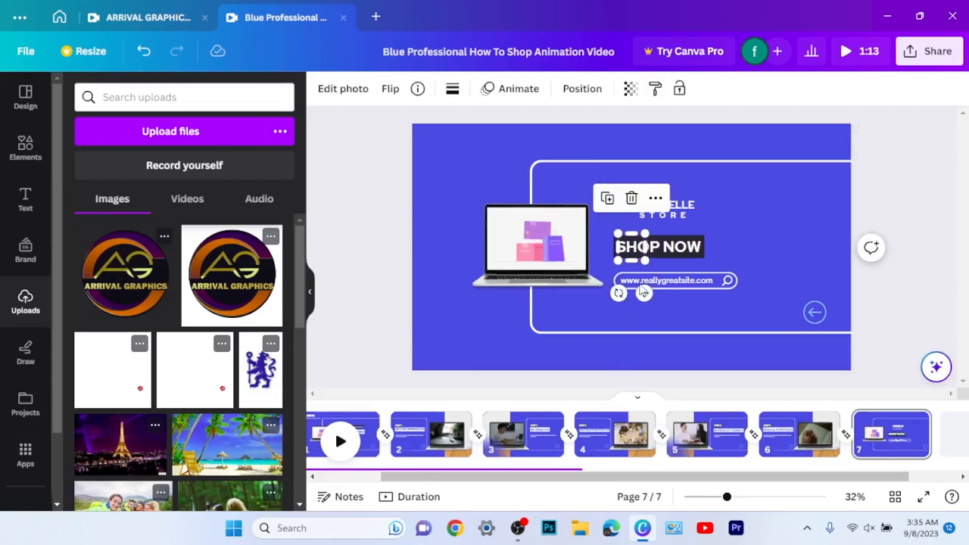
pyautogui.moveTo(643, 293); pyautogui.dragTo(634, 254)
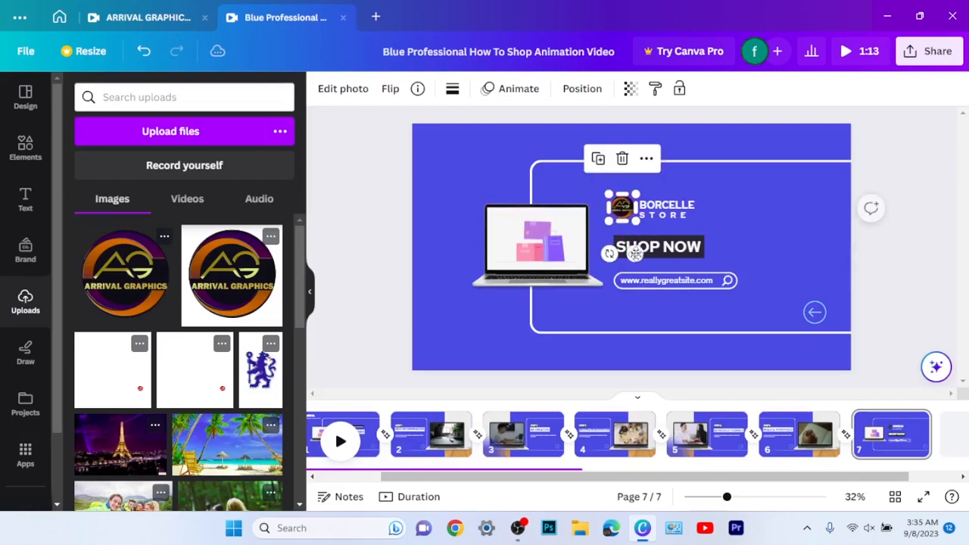
pyautogui.click(754, 241)
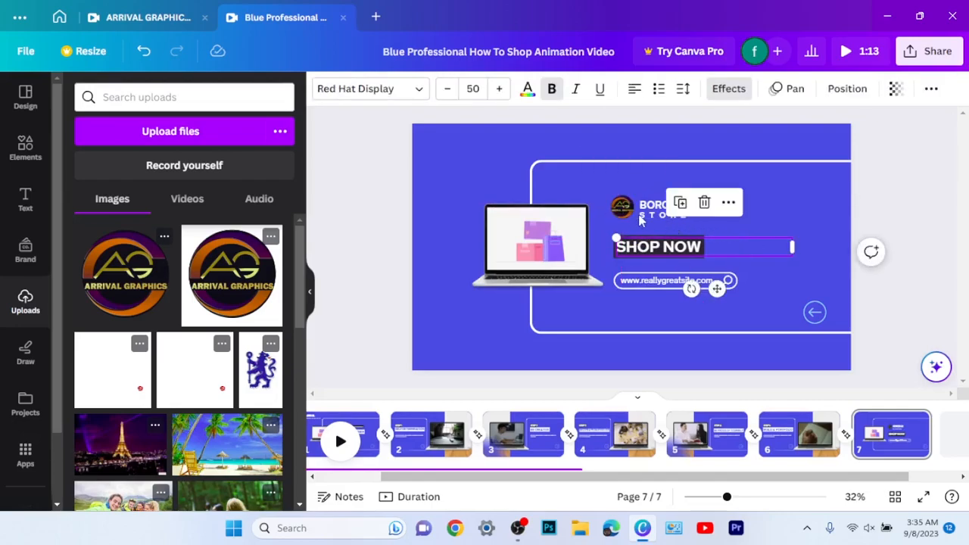
pyautogui.moveTo(622, 207); pyautogui.dragTo(625, 211)
pyautogui.click(746, 221)
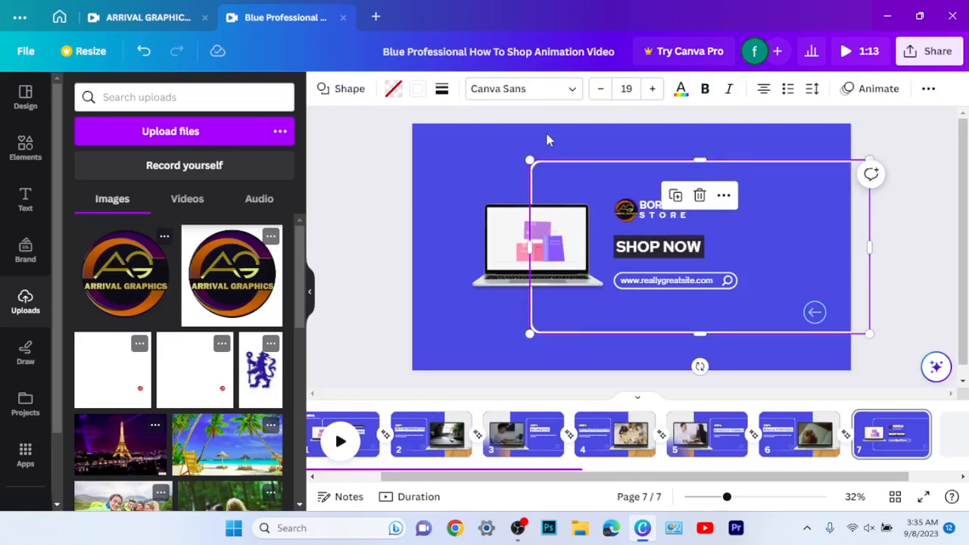
pyautogui.click(452, 170)
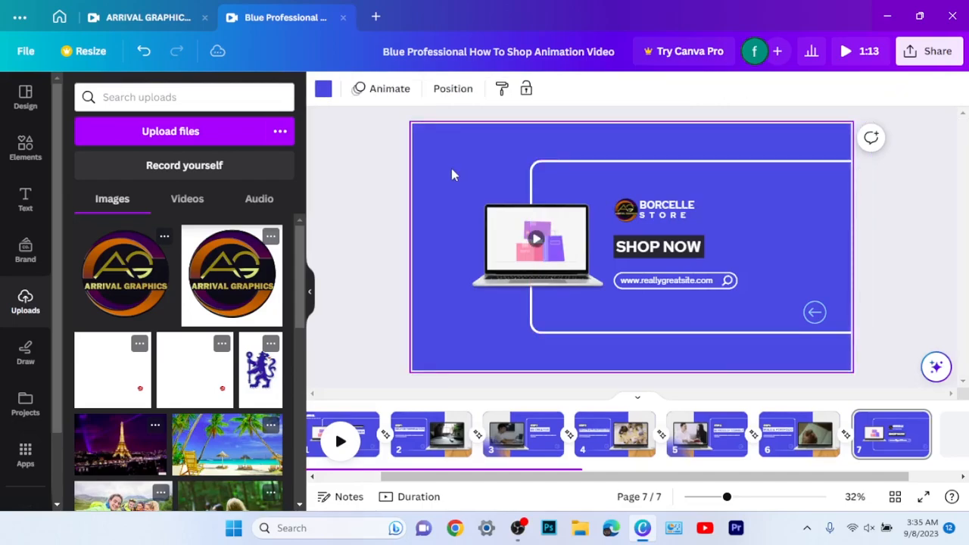
# - Replace the word BORCELLE beside the logo on page 7 with "ARRIVAL"
pyautogui.click(672, 206)
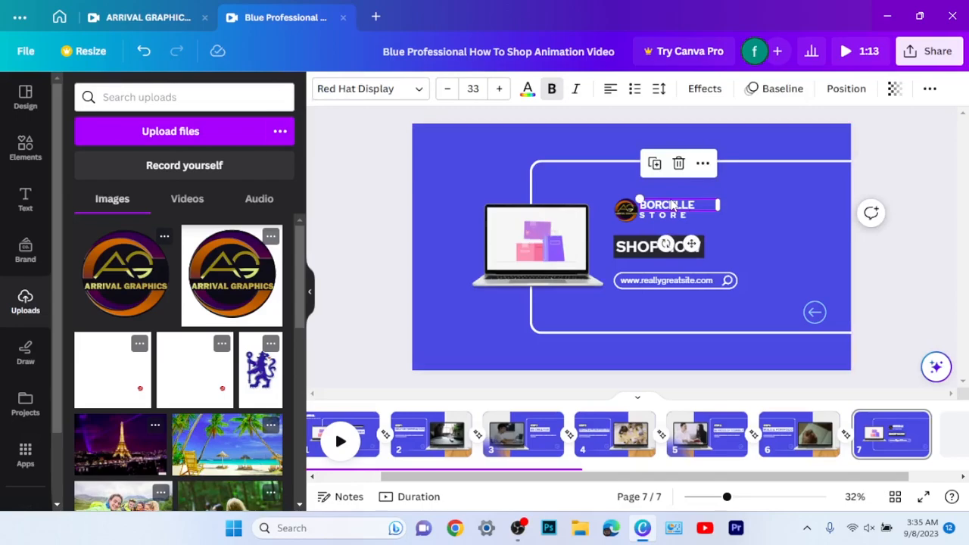
pyautogui.click(672, 205)
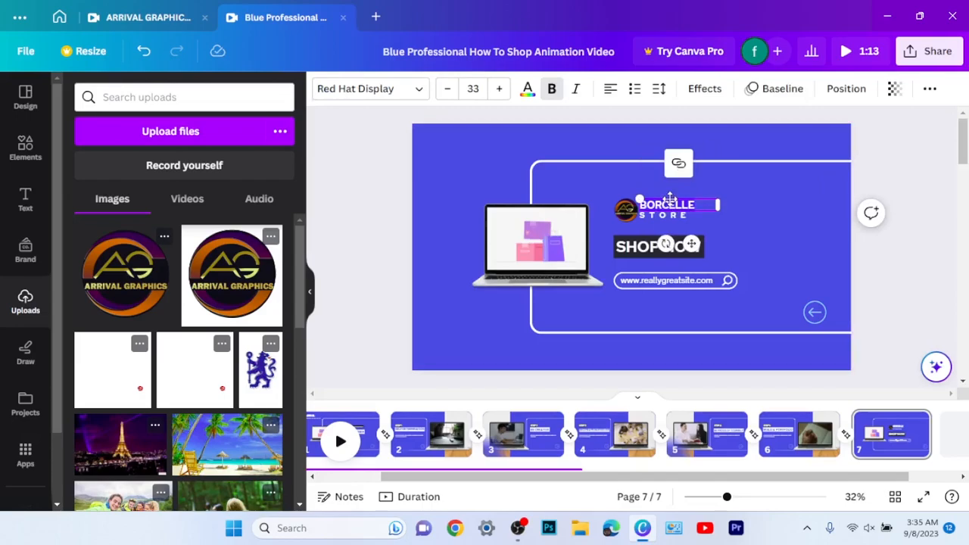
pyautogui.write('ARRIVAL')
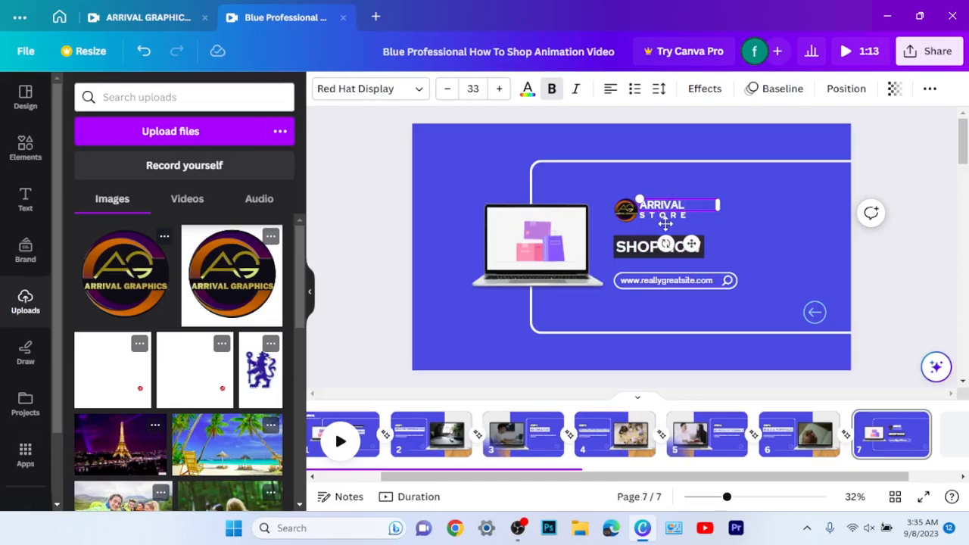
pyautogui.click(666, 229)
# - Replace the word STORE on page 7 with "GRAPHICS" and widen its text box so the word fits on one line
pyautogui.click(662, 218)
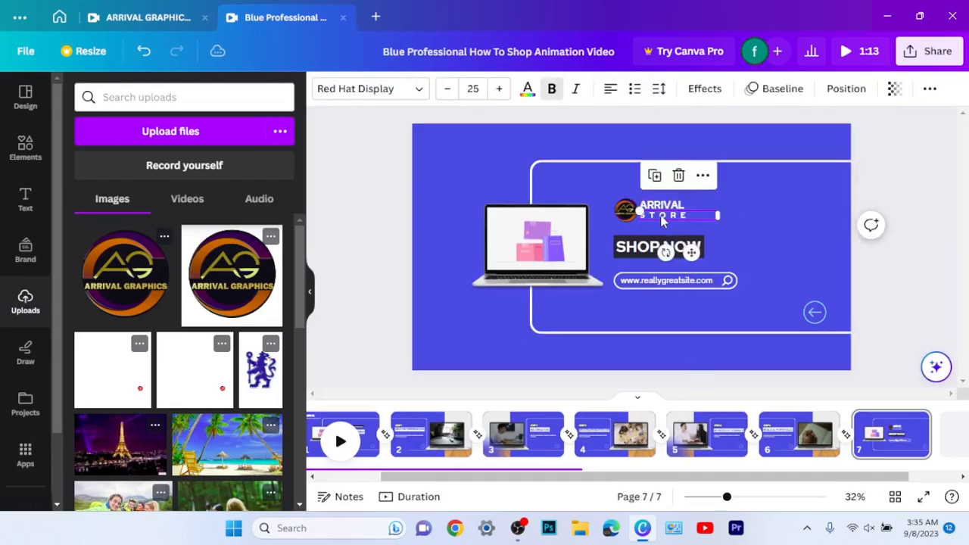
pyautogui.click(661, 218)
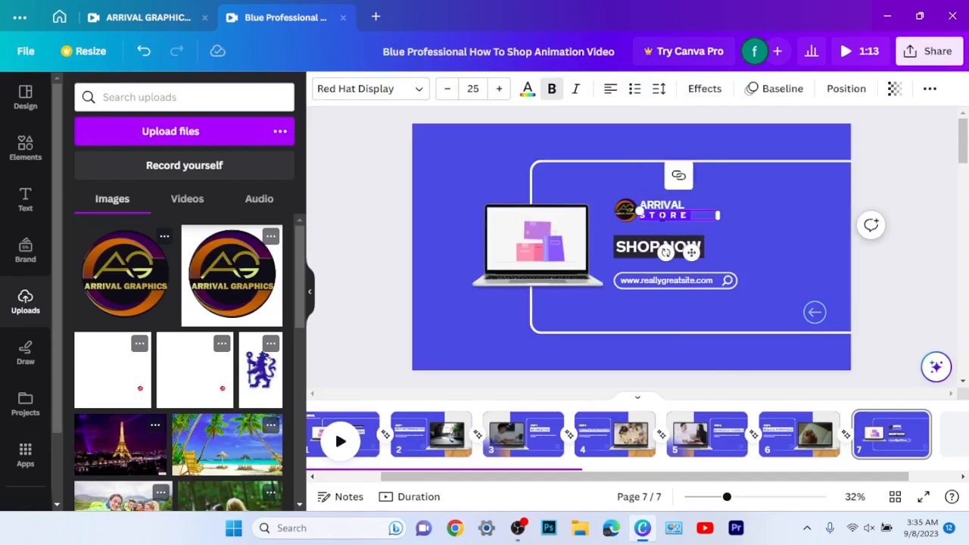
pyautogui.press('BackSpace')
pyautogui.write('GRAPHICS')
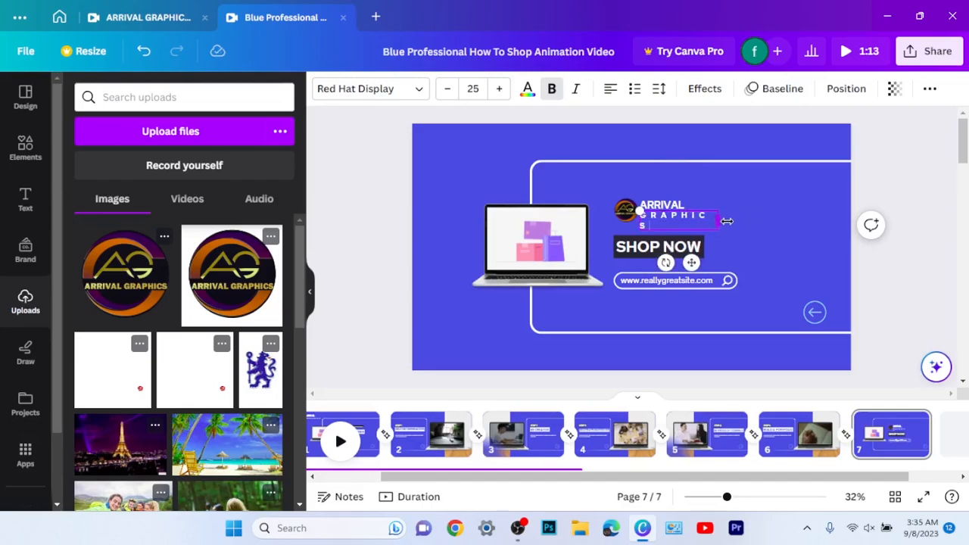
pyautogui.moveTo(718, 221); pyautogui.dragTo(735, 221)
# - Replace the SHOP NOW heading on page 7 with "VISIT OUR ITE"
pyautogui.click(770, 243)
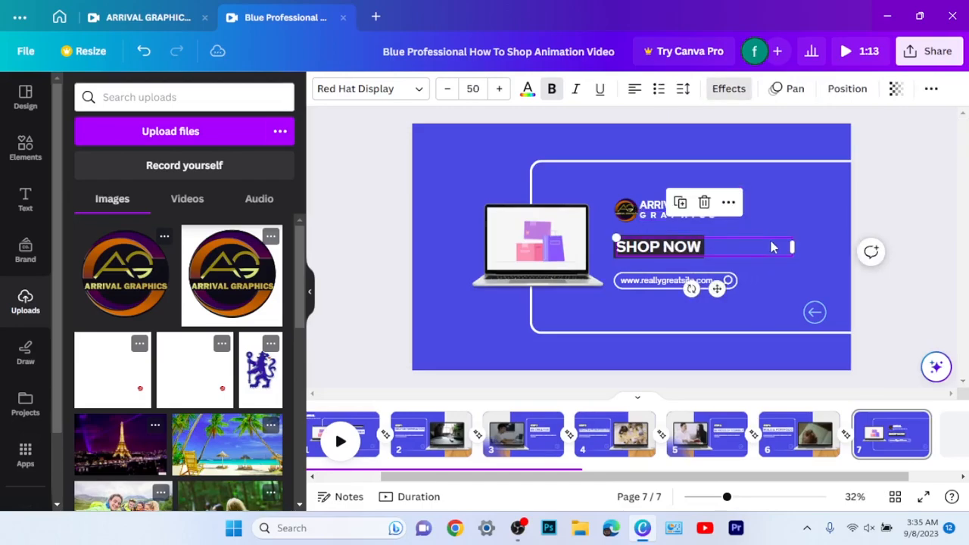
pyautogui.doubleClick(673, 248)
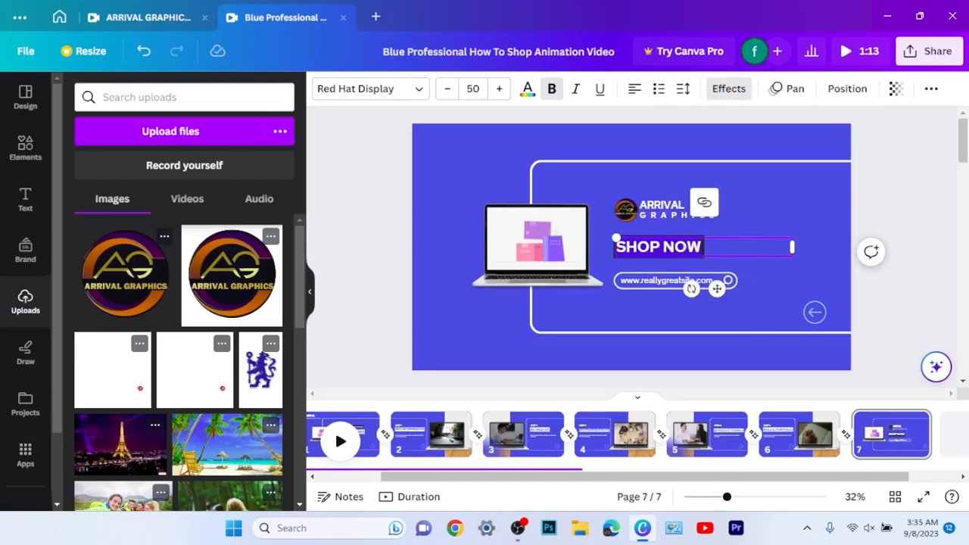
pyautogui.write('V')
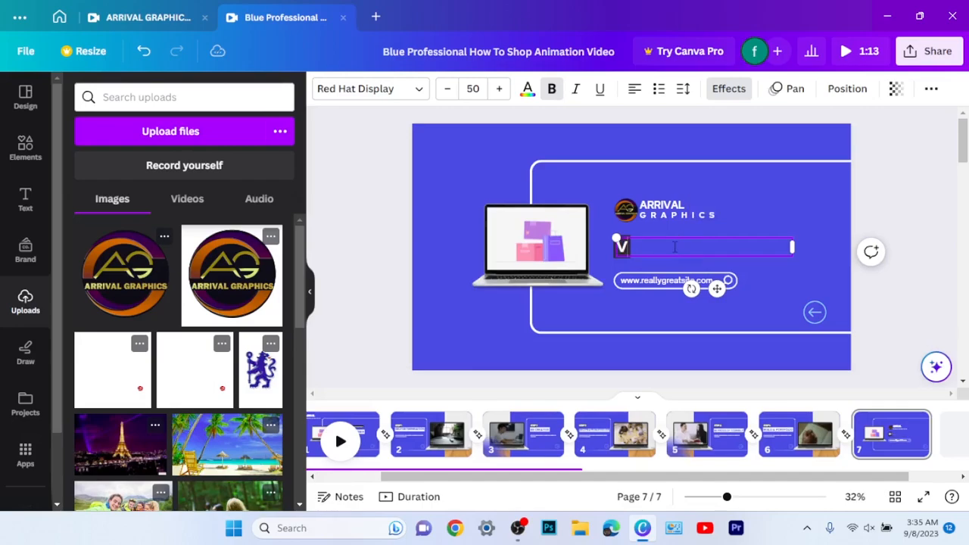
pyautogui.write('ISIT')
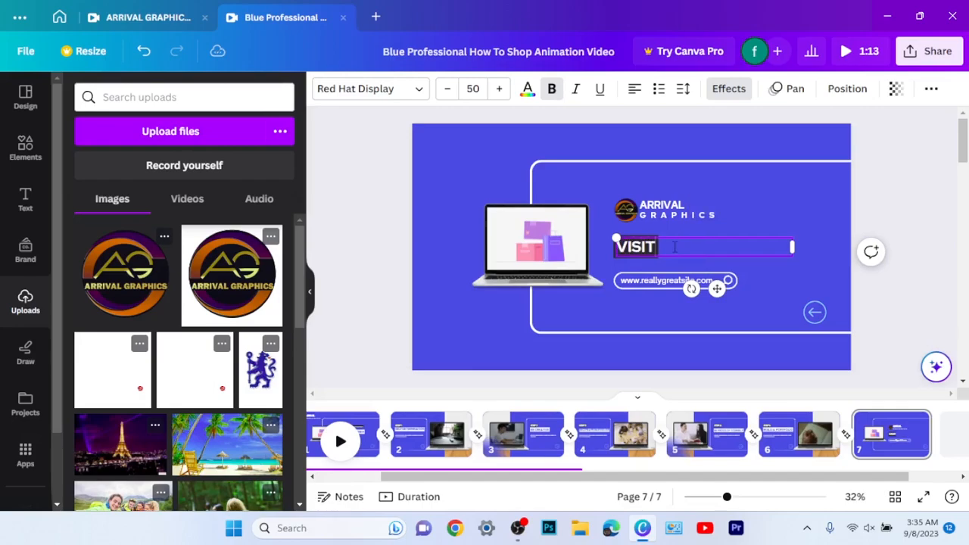
pyautogui.write('OO')
pyautogui.press('BackSpace')
pyautogui.write('UR')
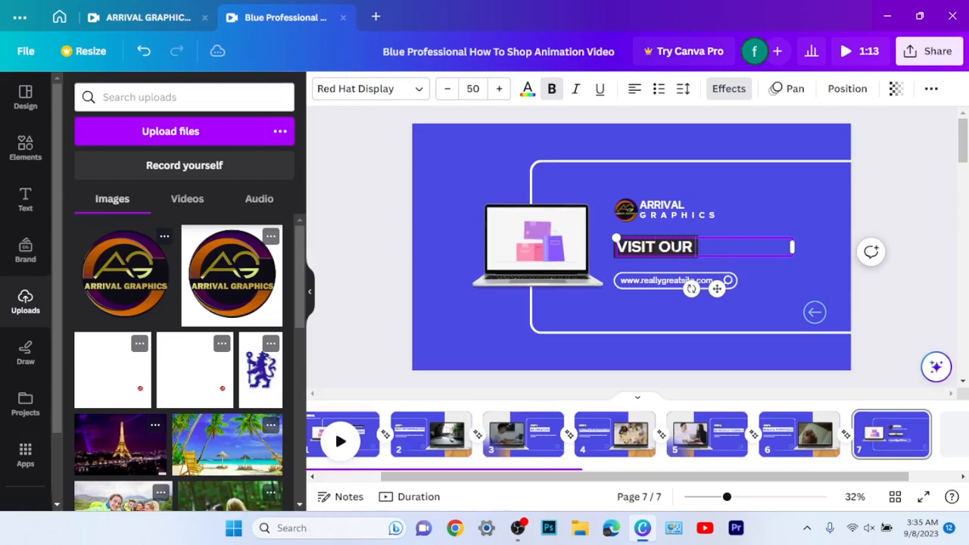
pyautogui.write(' ITE')
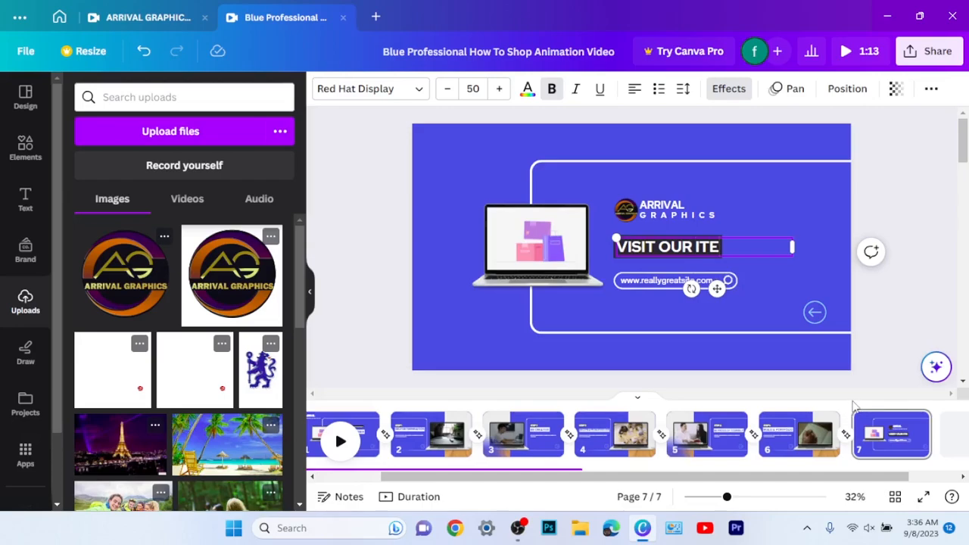
# - Complete the page 7 heading so that it reads "VISIT OUR SITE"
pyautogui.write('S')
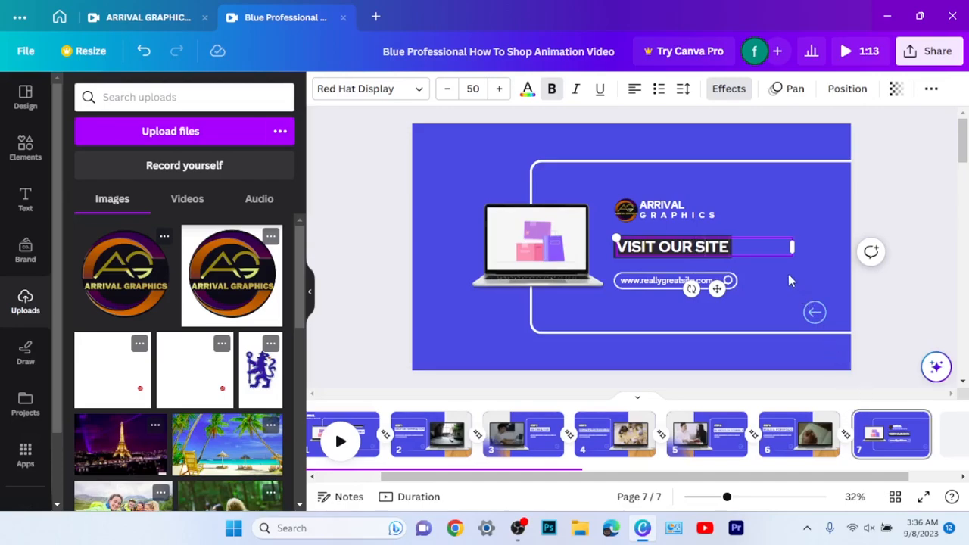
pyautogui.click(758, 284)
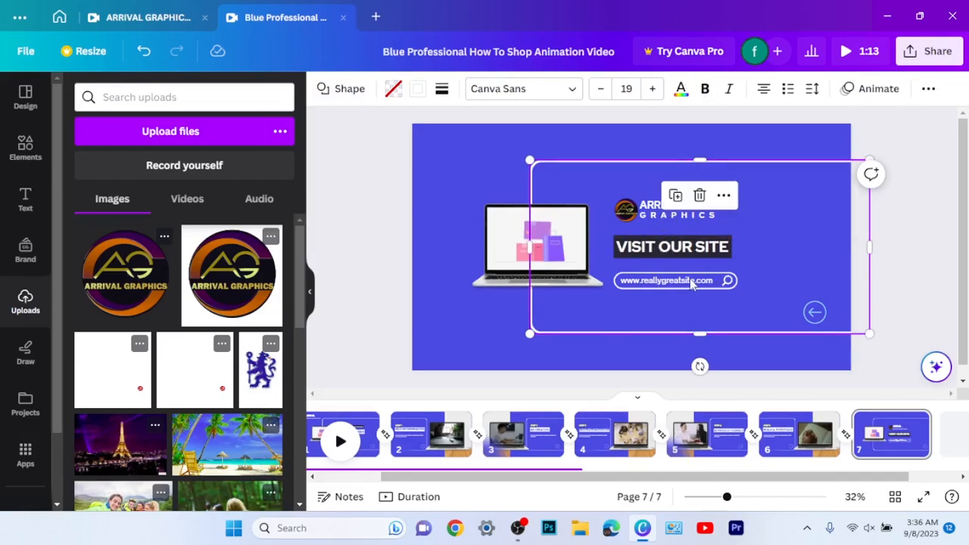
pyautogui.click(692, 284)
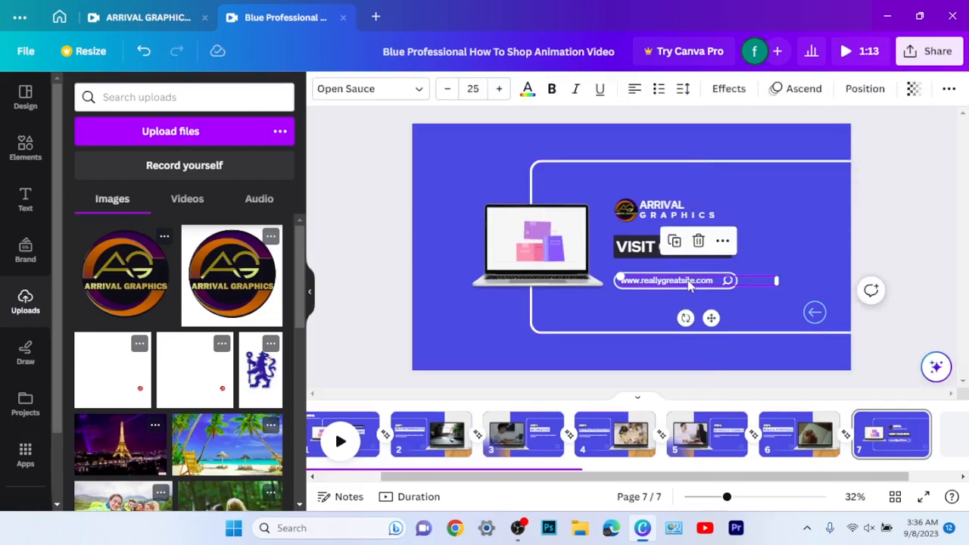
pyautogui.moveTo(685, 281); pyautogui.dragTo(690, 285)
pyautogui.moveTo(711, 321); pyautogui.dragTo(706, 313)
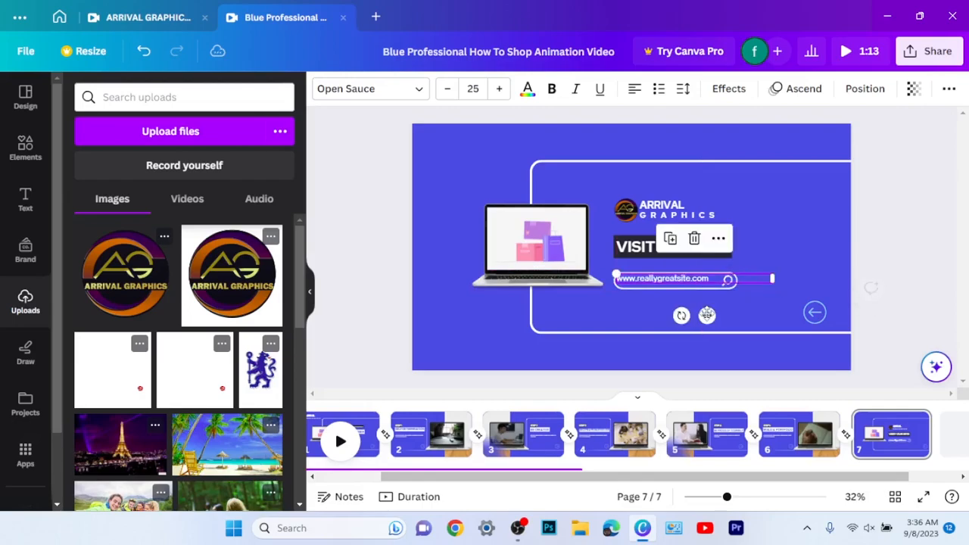
pyautogui.doubleClick(687, 278)
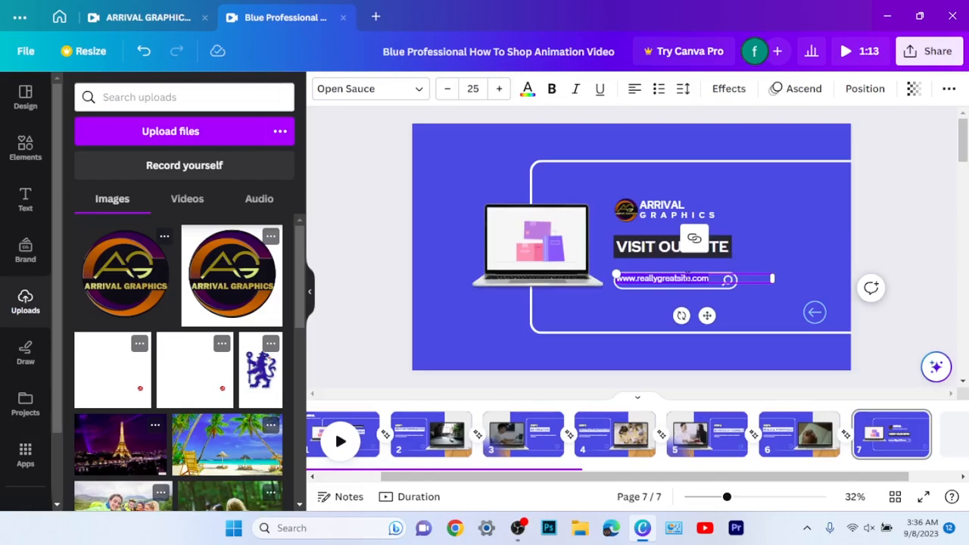
pyautogui.write('www.graphicsarrival')
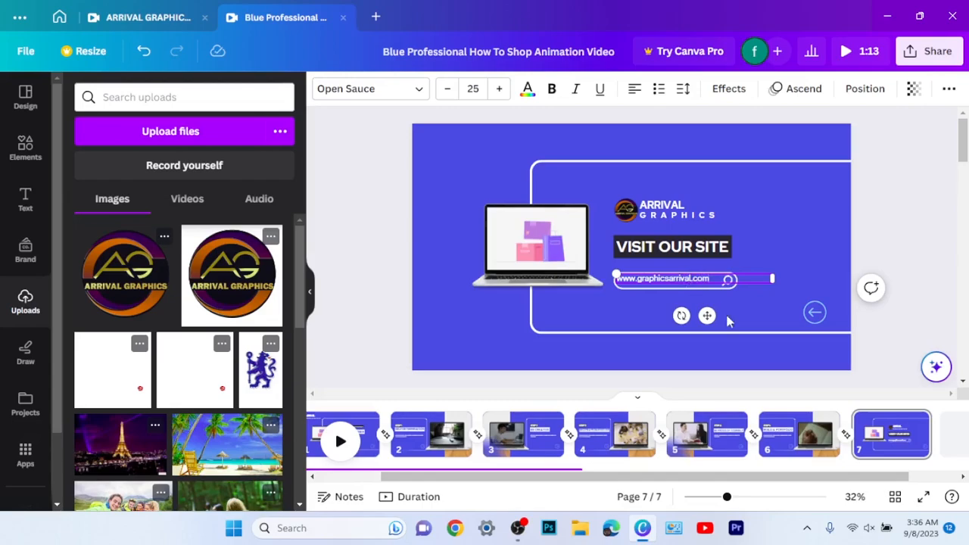
# - Position the new web address inside the rounded search bar on page 7, just before the magnifier symbol
pyautogui.moveTo(706, 316); pyautogui.dragTo(720, 327)
pyautogui.click(813, 217)
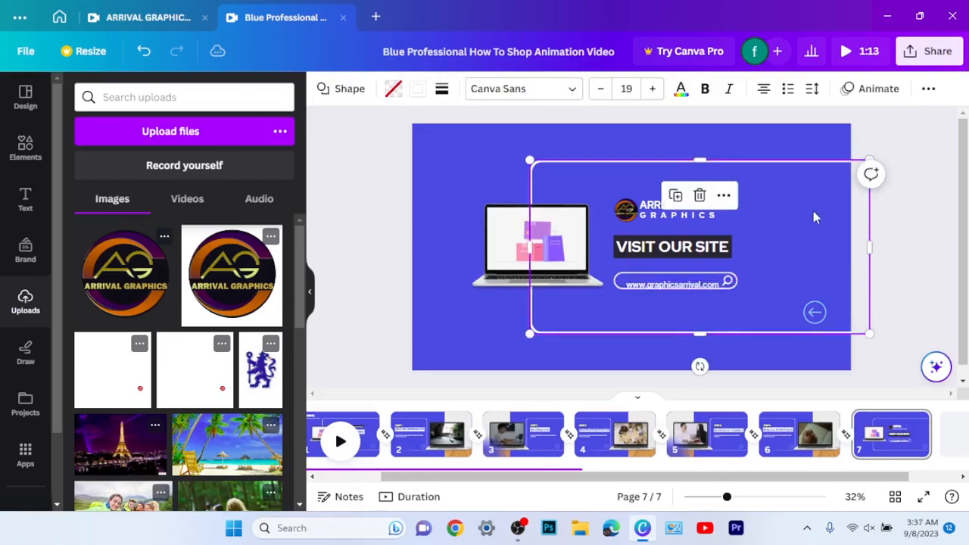
pyautogui.click(707, 286)
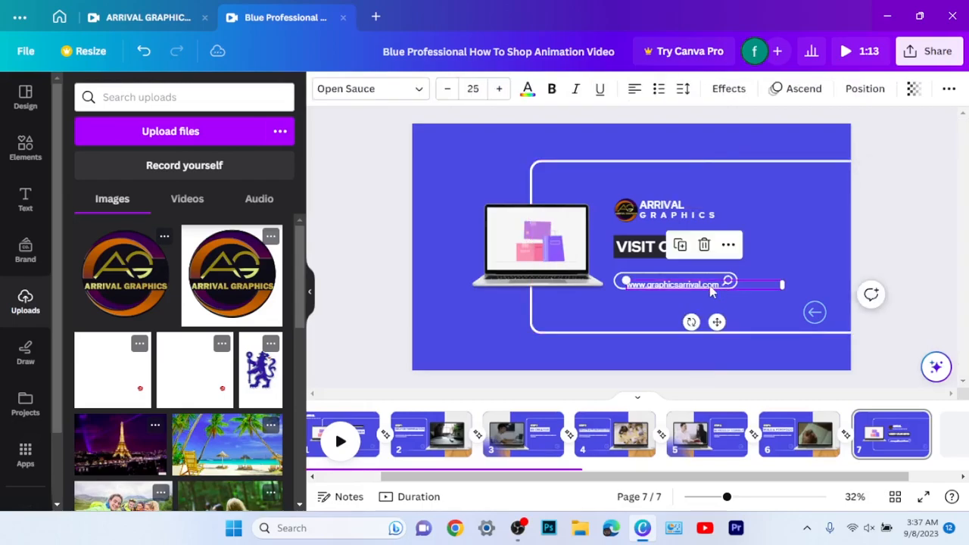
pyautogui.moveTo(716, 322)
pyautogui.mouseDown()
pyautogui.moveTo(716, 310)
pyautogui.moveTo(716, 325)
pyautogui.moveTo(712, 318)
pyautogui.mouseUp()
pyautogui.click(801, 188)
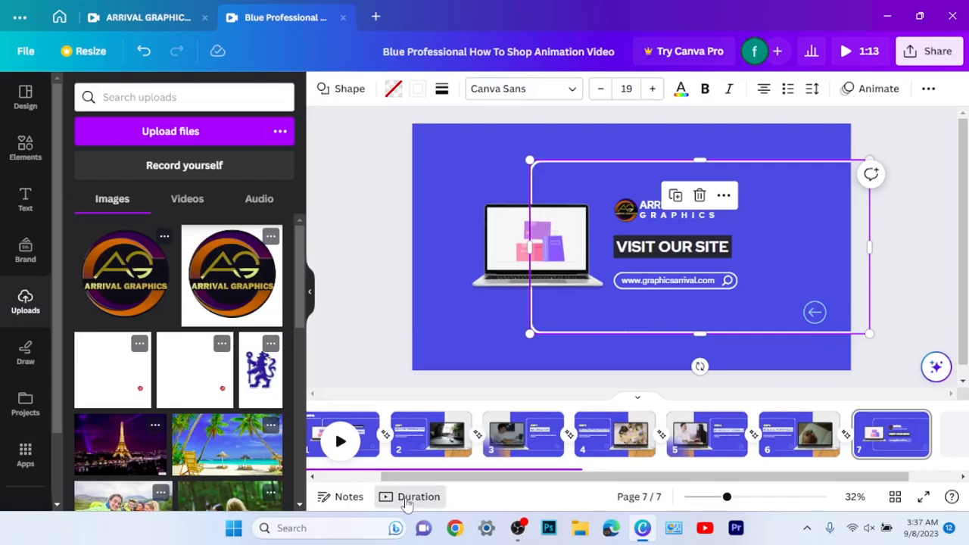
# - Play the video from page 1 through the STEP 3 page to check its animations and content
pyautogui.click(406, 502)
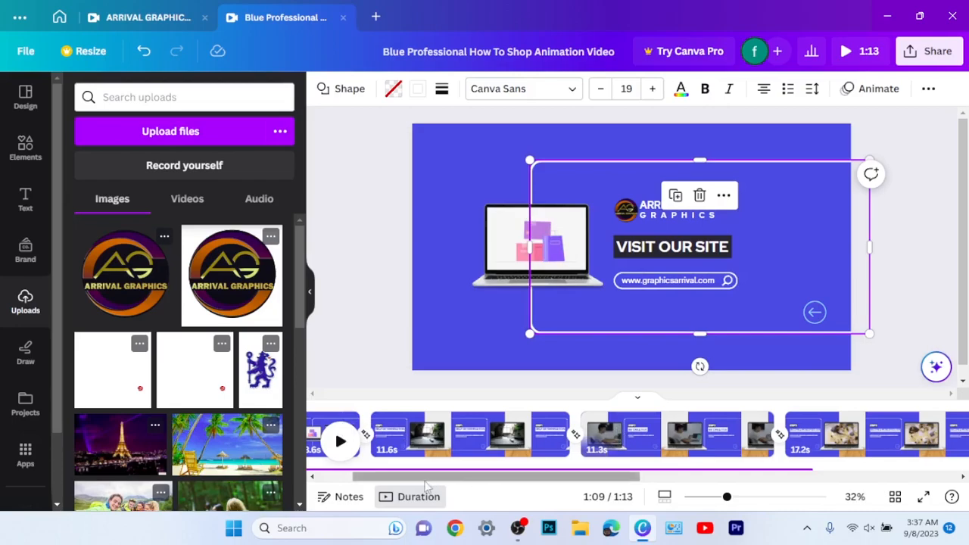
pyautogui.click(392, 504)
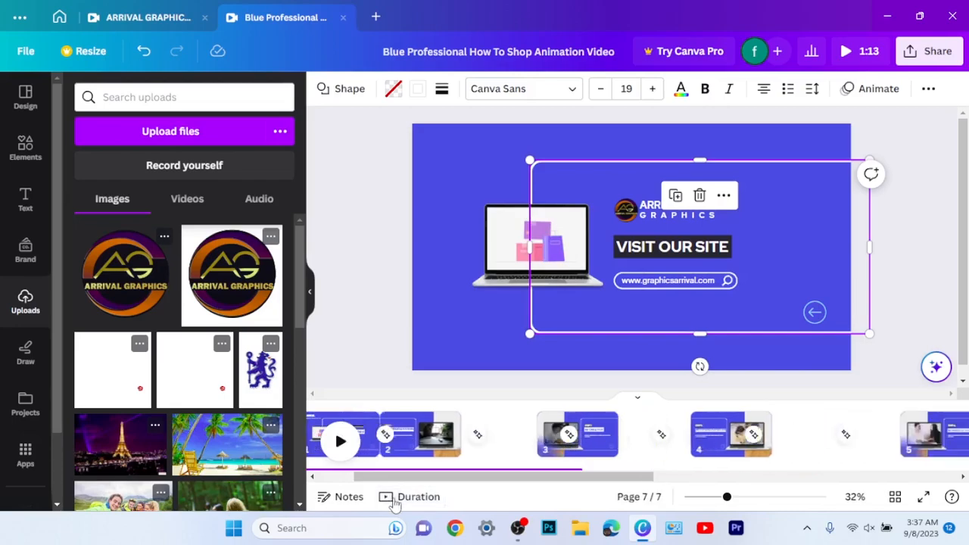
pyautogui.moveTo(471, 482); pyautogui.dragTo(408, 481)
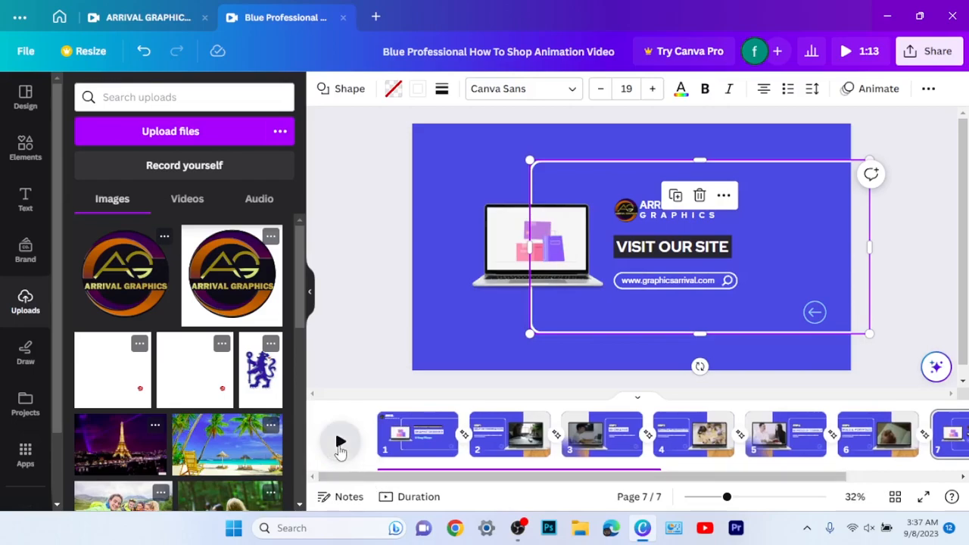
pyautogui.click(339, 443)
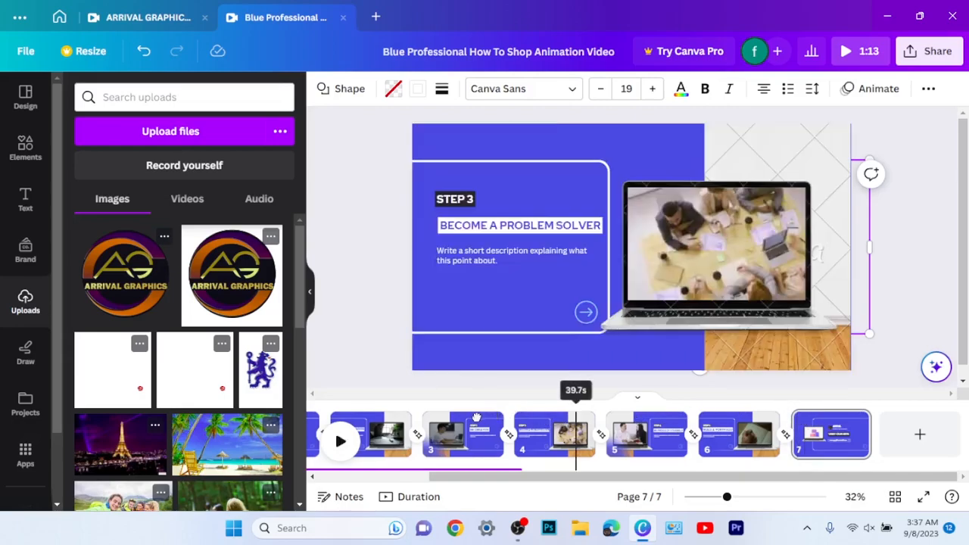
pyautogui.click(380, 419)
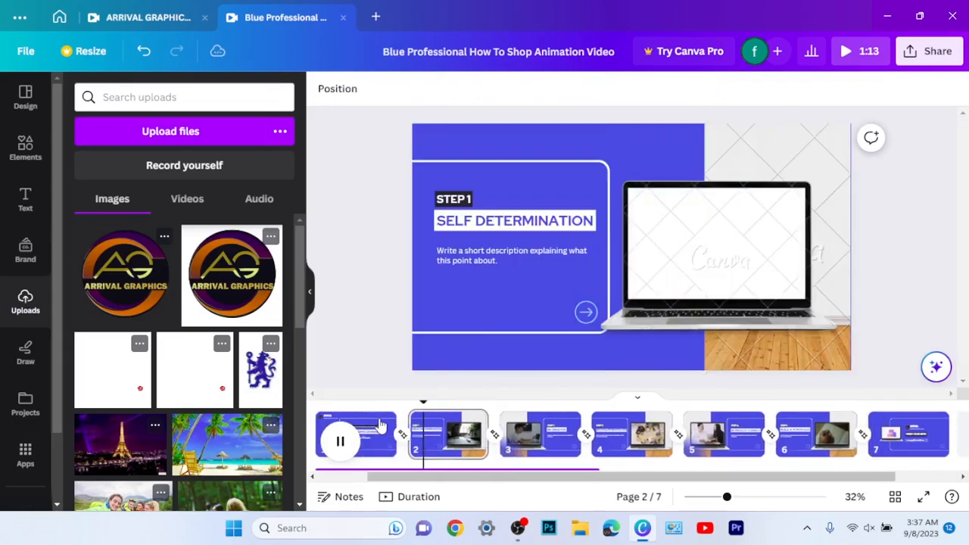
pyautogui.moveTo(422, 412); pyautogui.dragTo(413, 410)
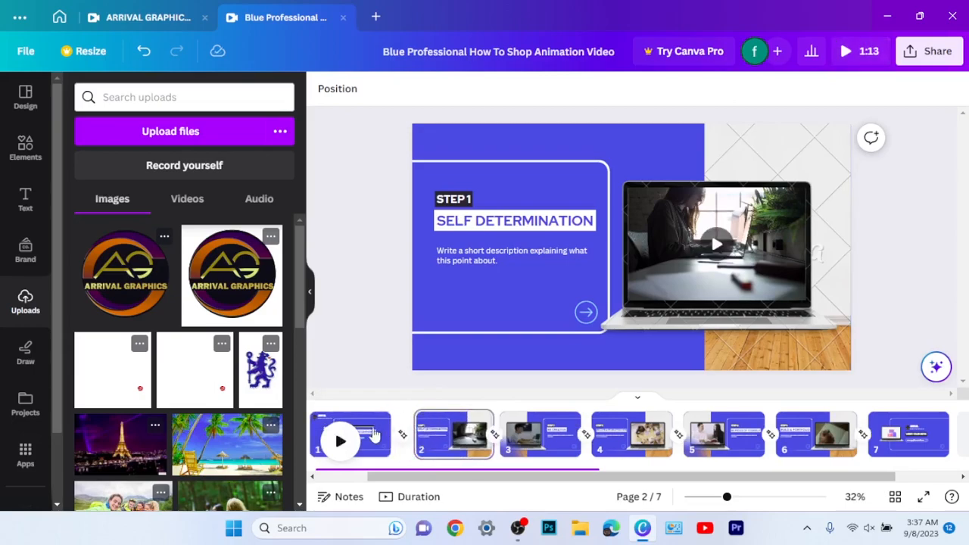
pyautogui.click(340, 441)
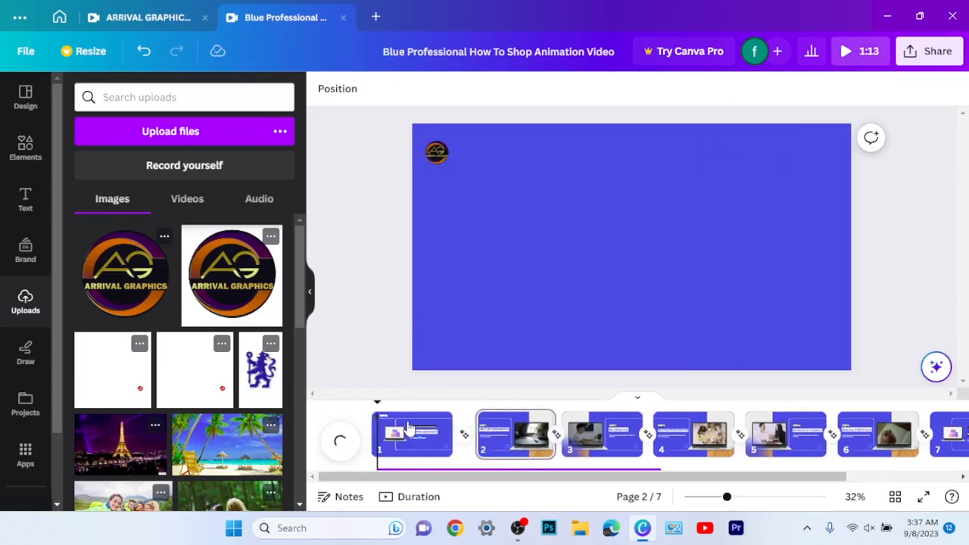
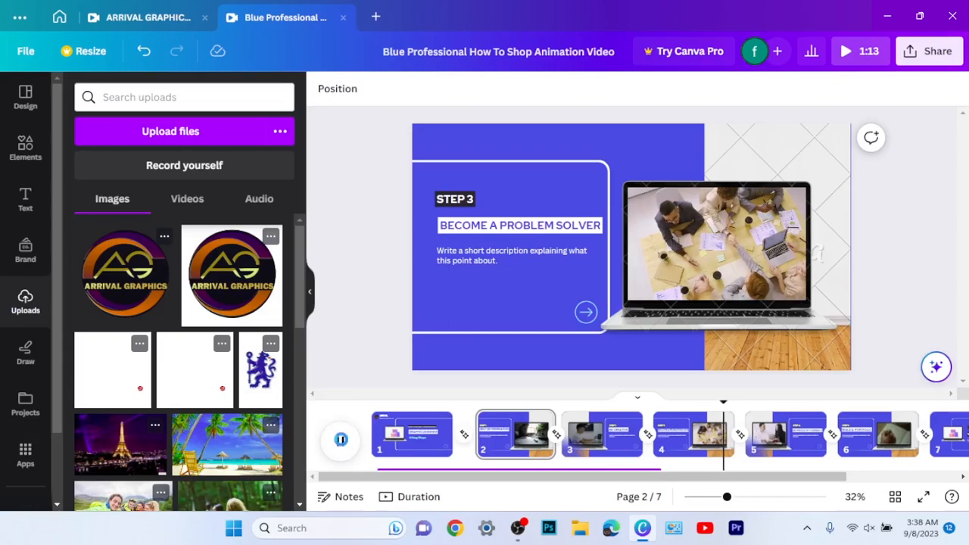
pyautogui.click(337, 453)
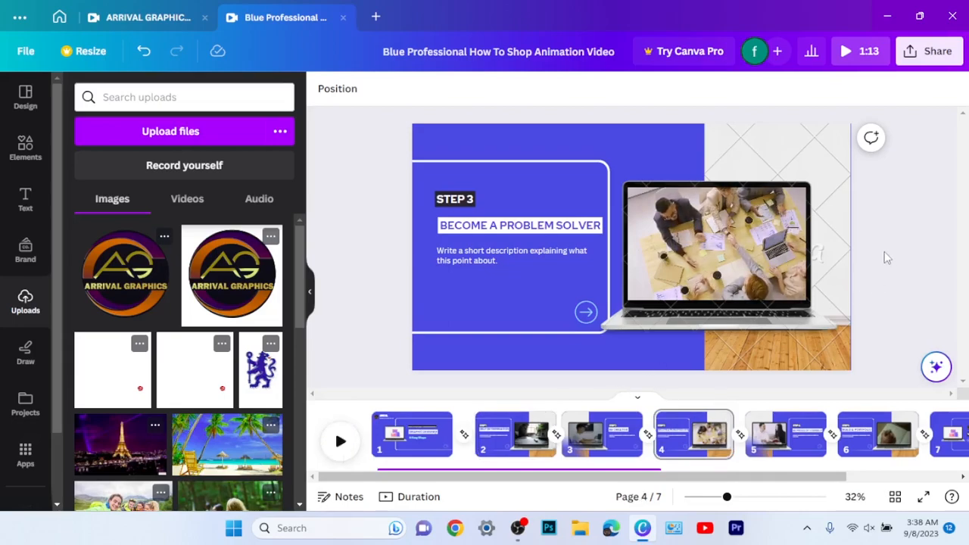
pyautogui.click(835, 176)
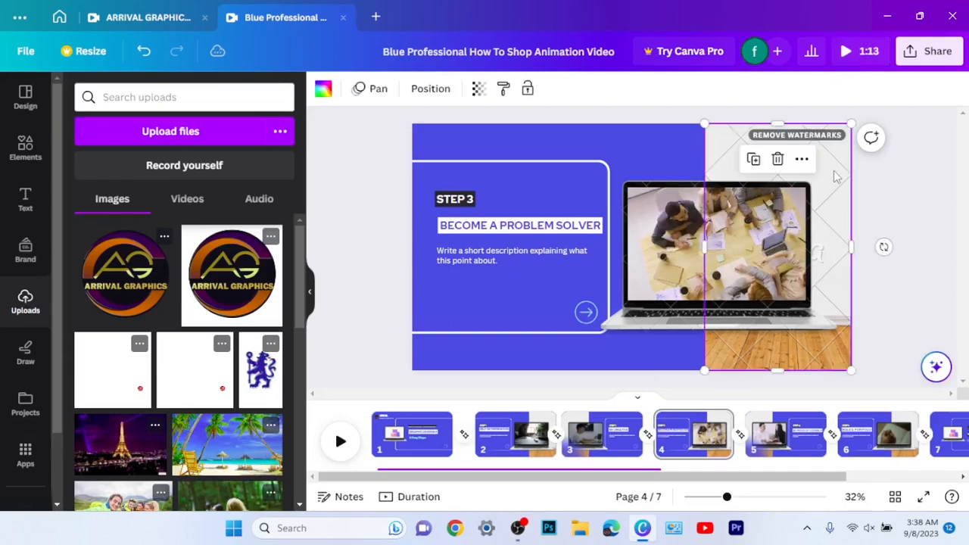
pyautogui.press('Delete')
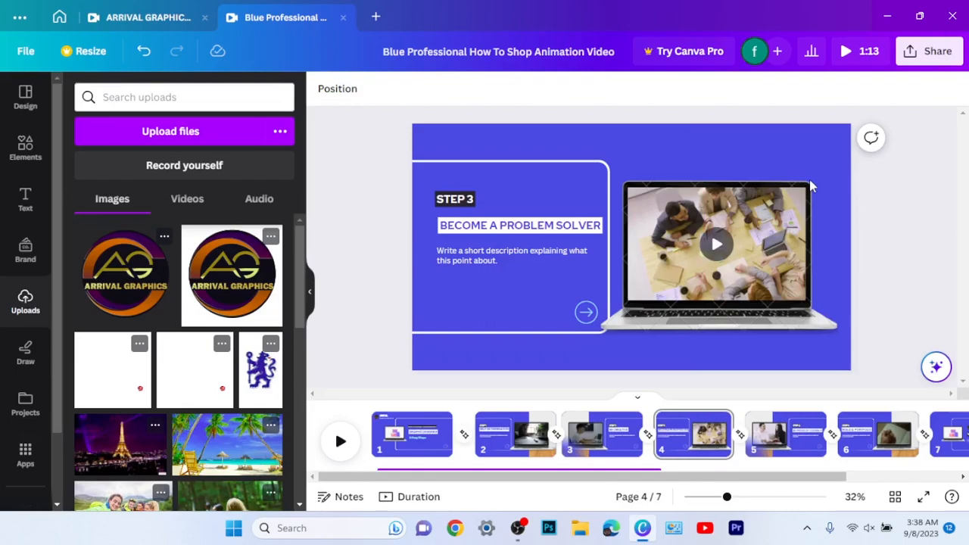
pyautogui.hotkey('ctrl', 'z')
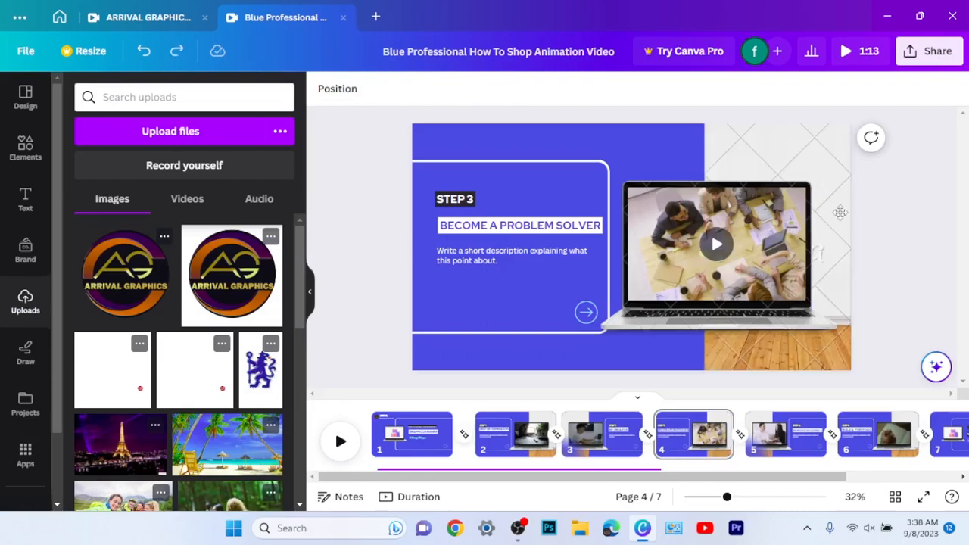
pyautogui.click(838, 209)
pyautogui.moveTo(839, 227)
pyautogui.mouseDown()
pyautogui.moveTo(821, 197)
pyautogui.moveTo(832, 211)
pyautogui.mouseUp()
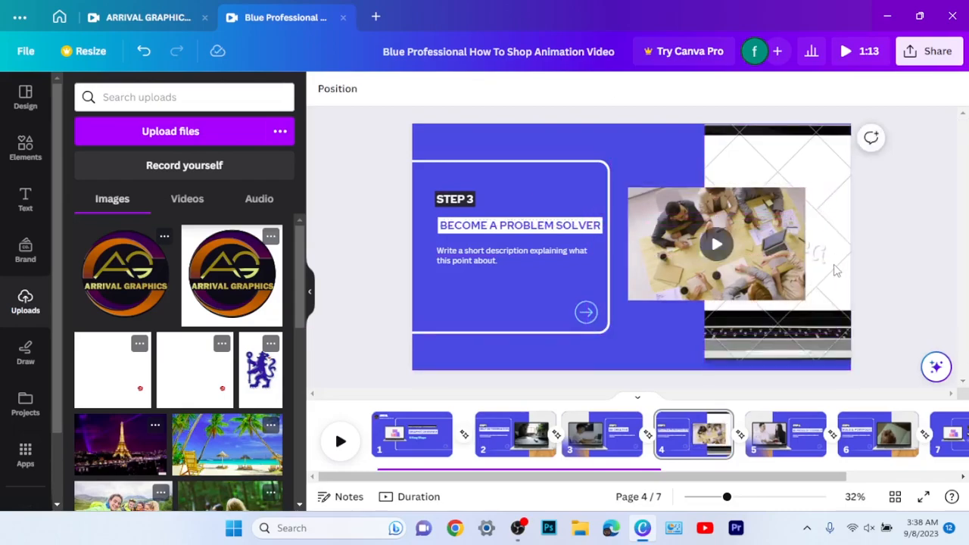
pyautogui.hotkey('ctrl', 'z')
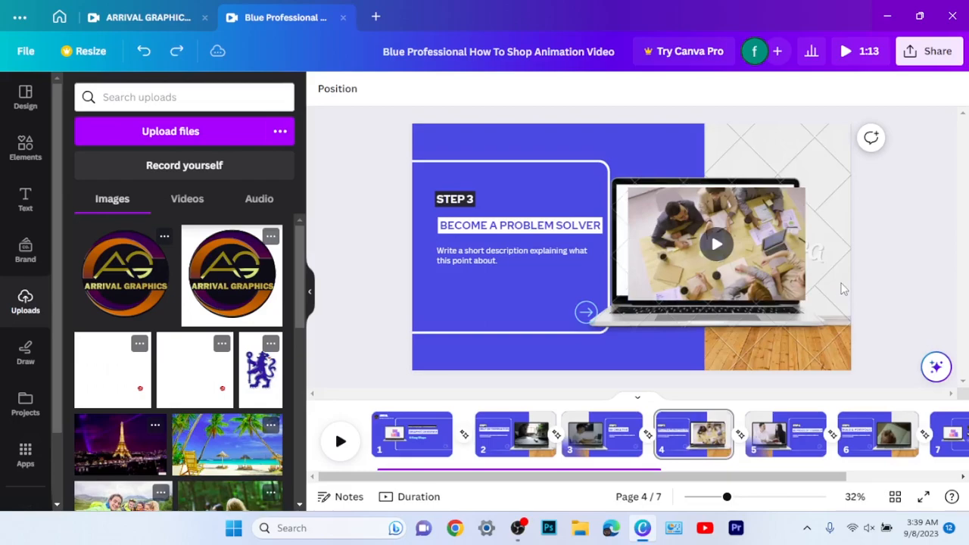
# - Shift the framed office background photo behind the laptop on page 4 slightly outward past the page edge
pyautogui.click(828, 331)
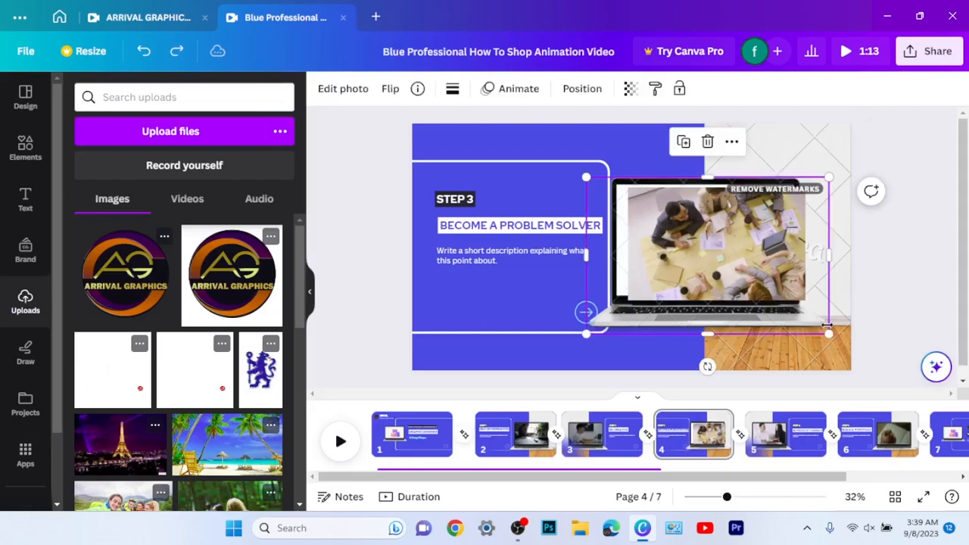
pyautogui.click(849, 370)
pyautogui.moveTo(846, 366)
pyautogui.mouseDown()
pyautogui.moveTo(798, 360)
pyautogui.moveTo(855, 365)
pyautogui.mouseUp()
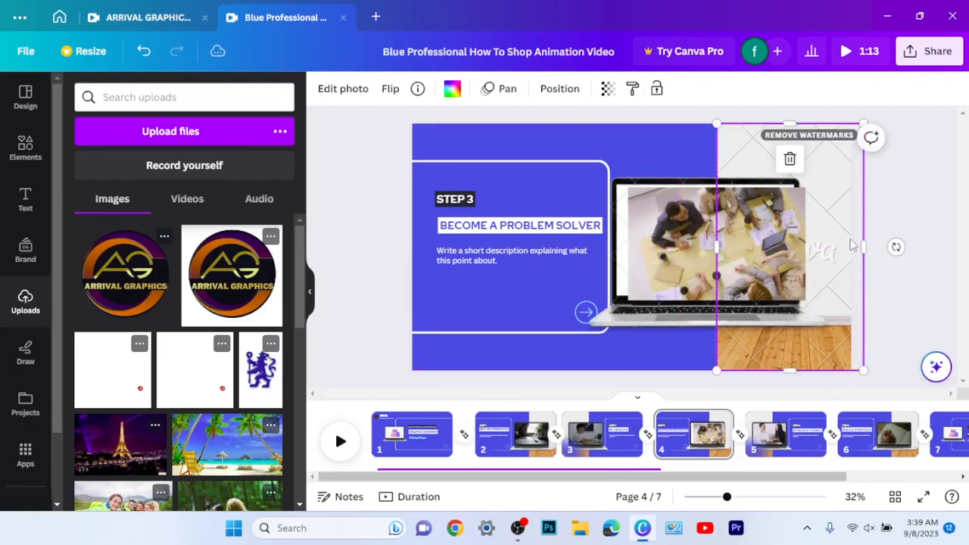
# - Check the watermark removal offer for the page 4 background and delete the watermarked photo from its frame
pyautogui.click(810, 136)
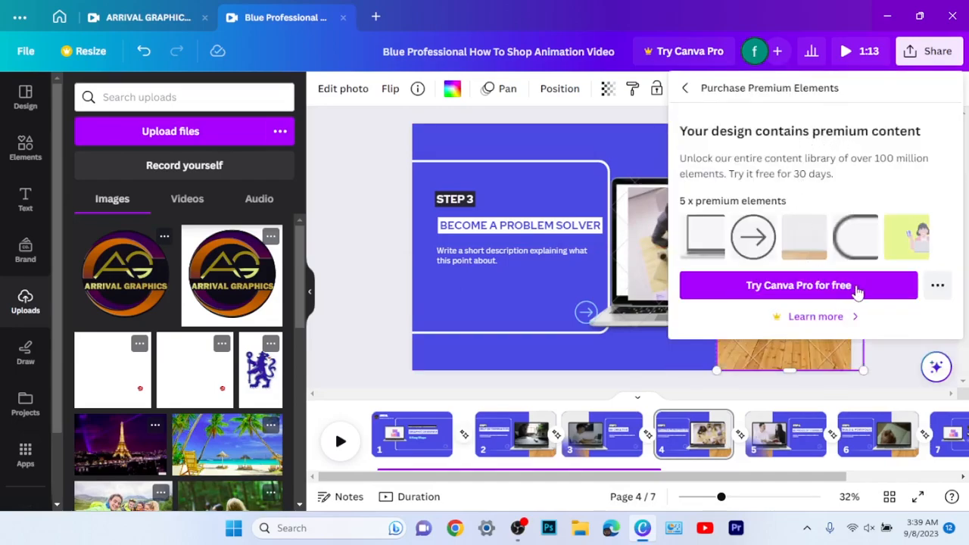
pyautogui.click(649, 377)
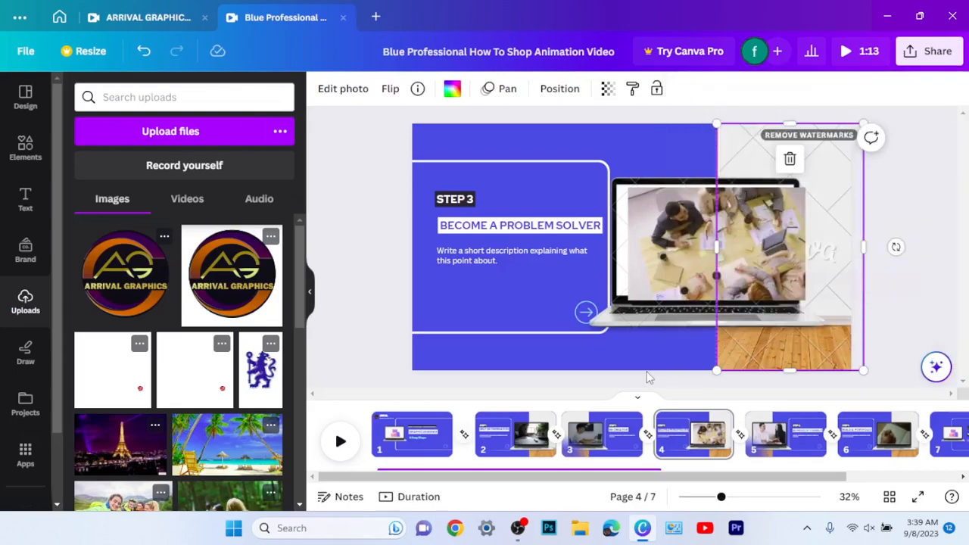
pyautogui.click(803, 350)
pyautogui.moveTo(803, 345)
pyautogui.mouseDown()
pyautogui.moveTo(829, 322)
pyautogui.moveTo(809, 353)
pyautogui.moveTo(802, 343)
pyautogui.mouseUp()
pyautogui.press('Delete')
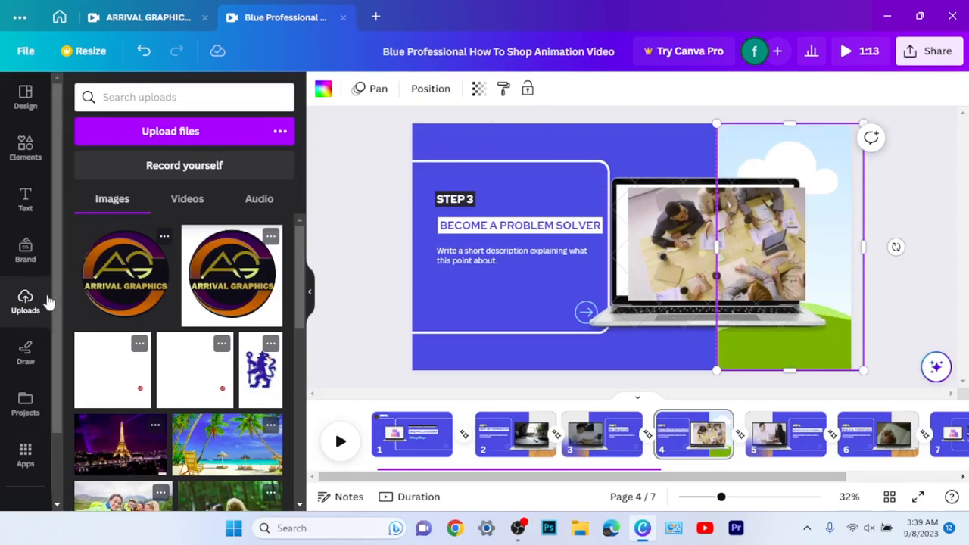
# - Search the Videos app for "office background" and browse the clips for a page 4 background
pyautogui.click(30, 471)
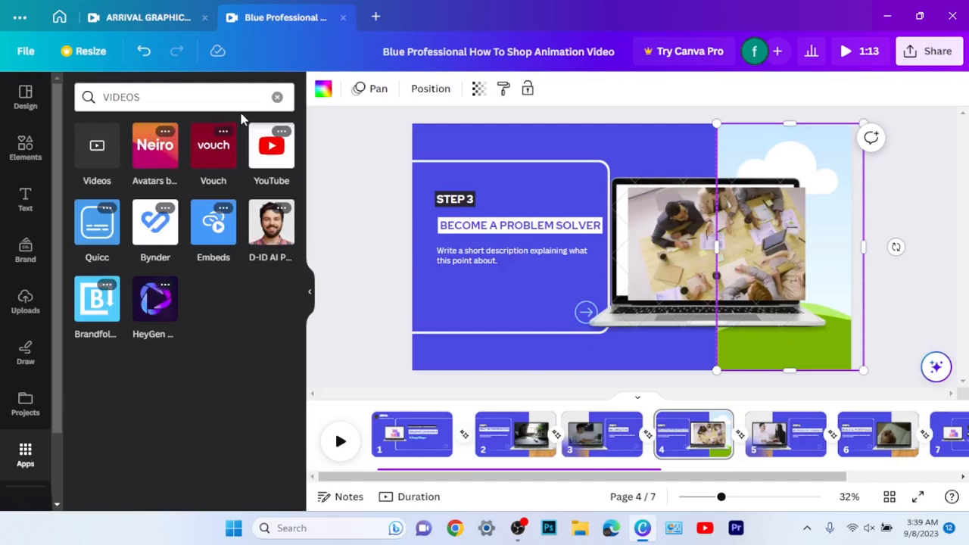
pyautogui.click(215, 99)
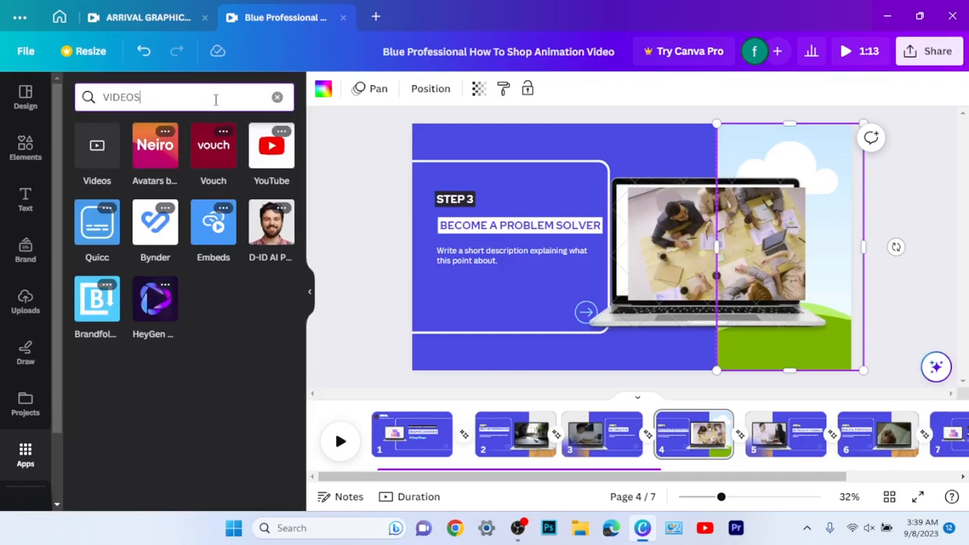
pyautogui.click(95, 147)
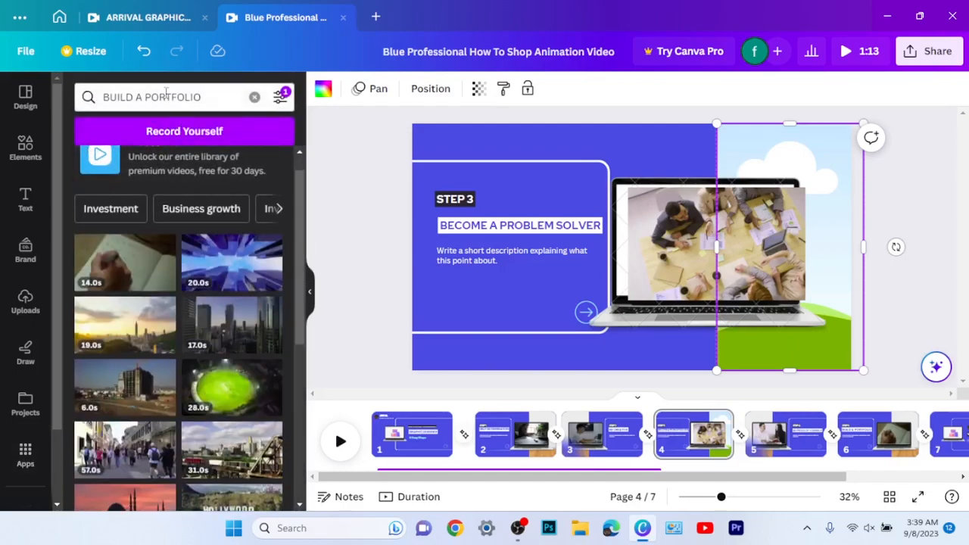
pyautogui.click(255, 97)
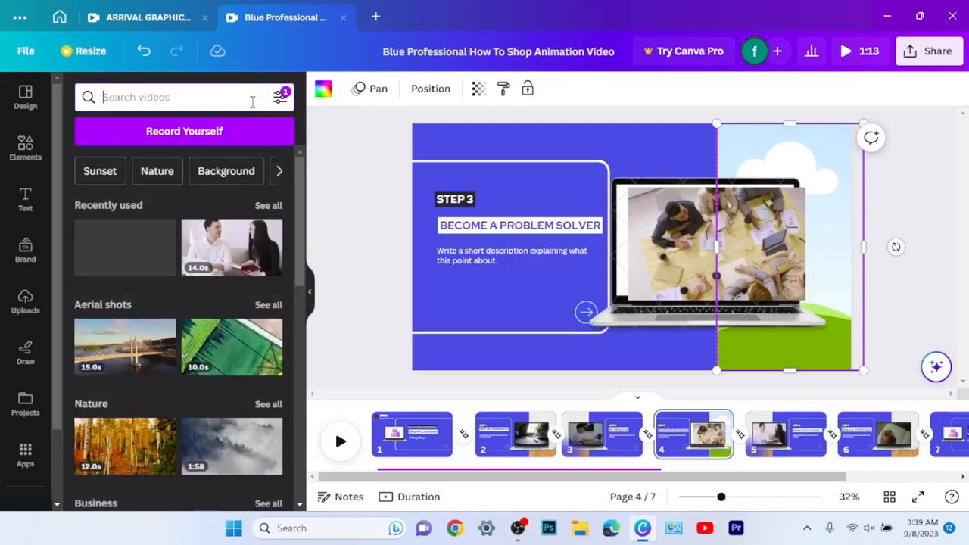
pyautogui.write('off')
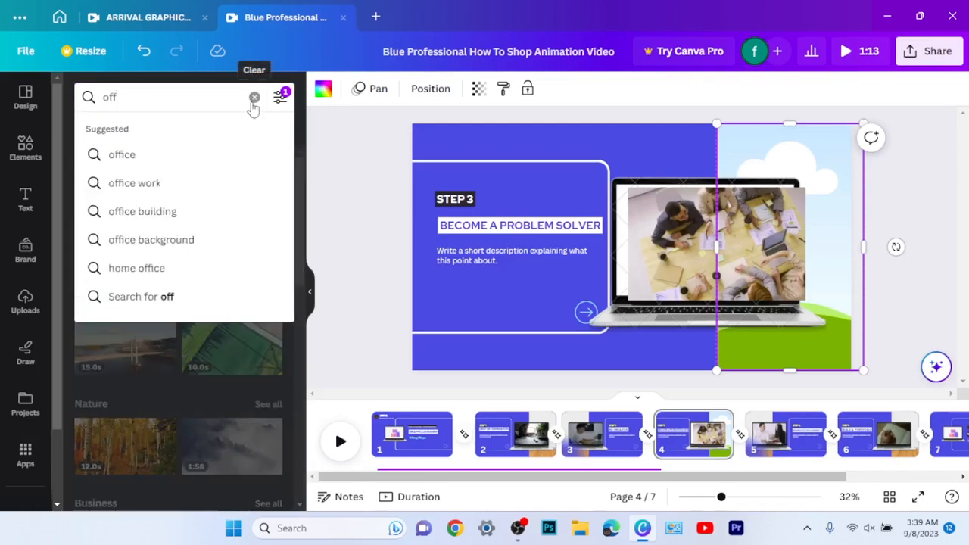
pyautogui.click(153, 241)
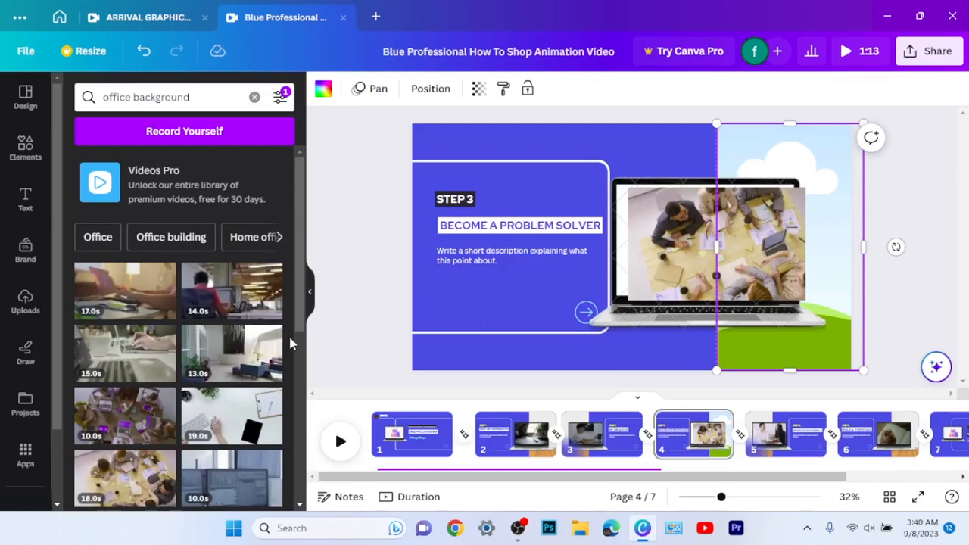
pyautogui.scroll(-2, 297, 342)
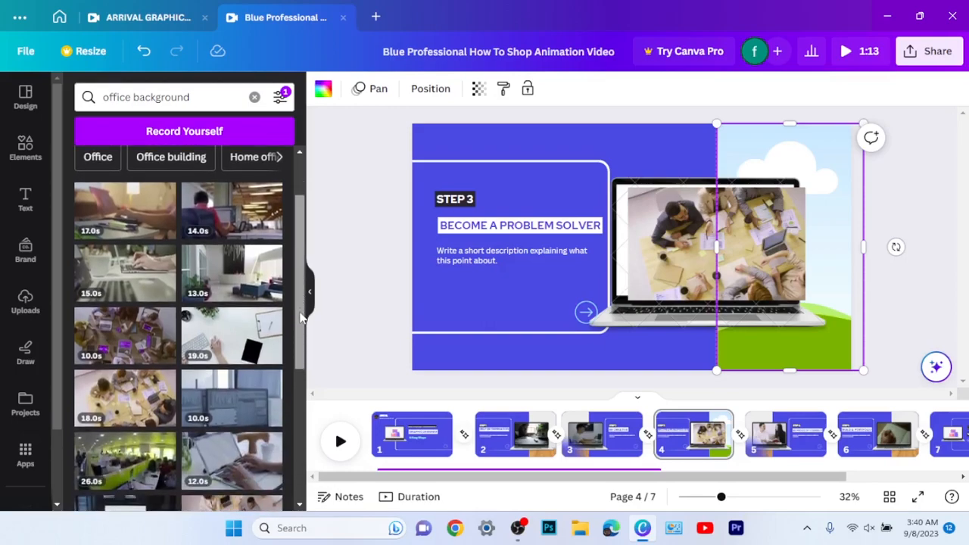
pyautogui.scroll(-4, 300, 343)
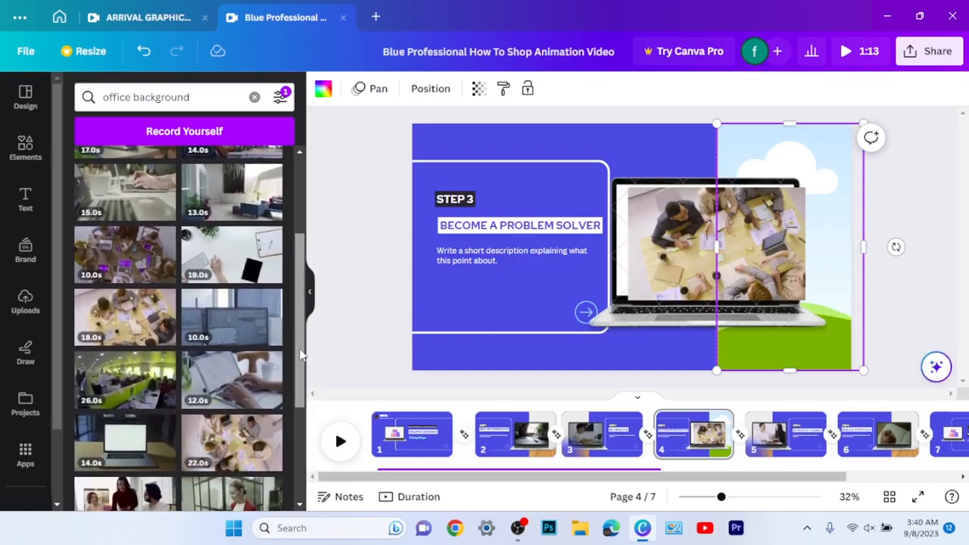
pyautogui.scroll(-3, 295, 438)
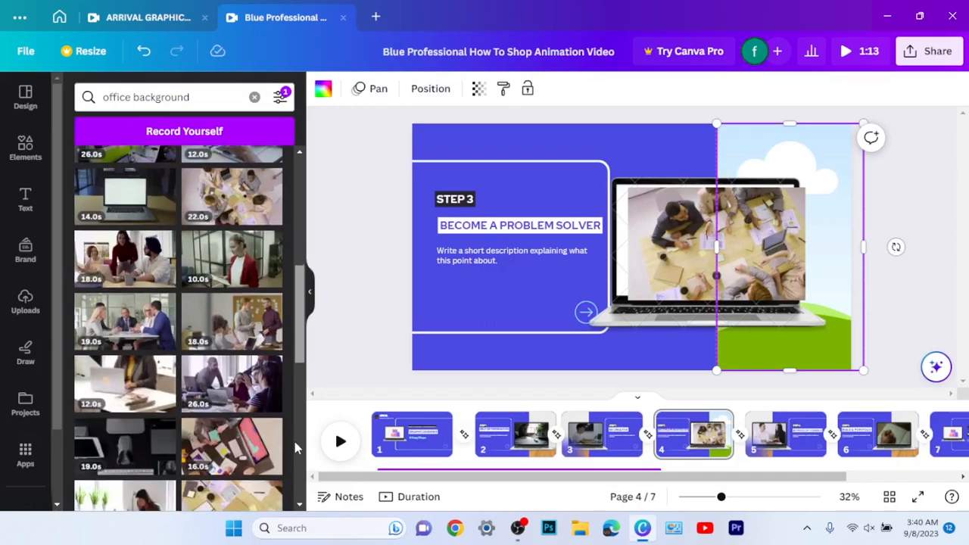
pyautogui.scroll(-3, 297, 496)
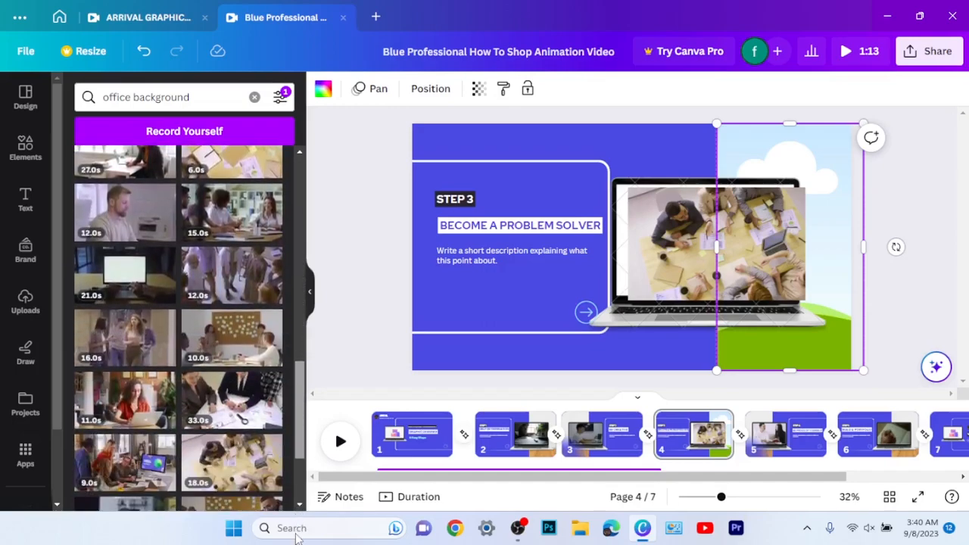
pyautogui.moveTo(296, 538); pyautogui.dragTo(299, 325)
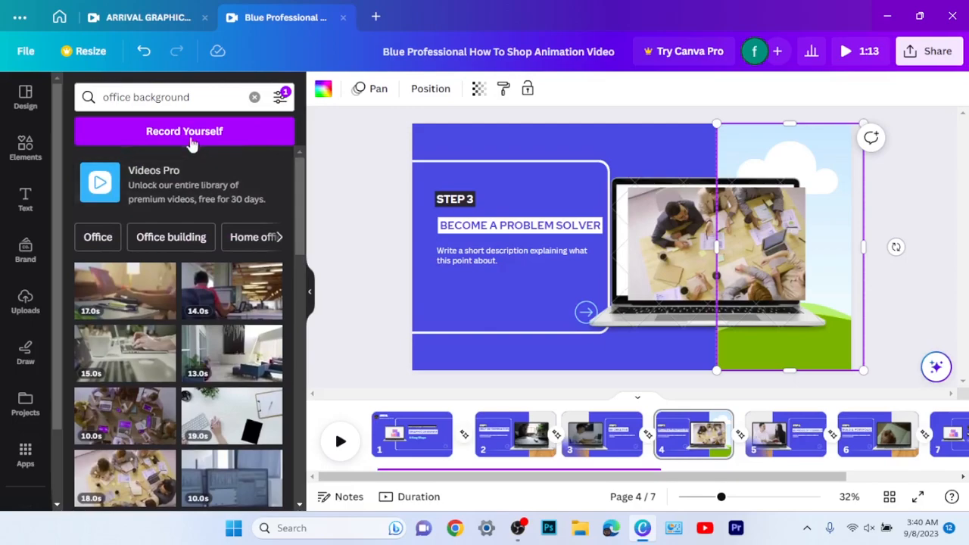
# - Change the video search to "office background video" and look through the clips for a usable office background
pyautogui.click(186, 94)
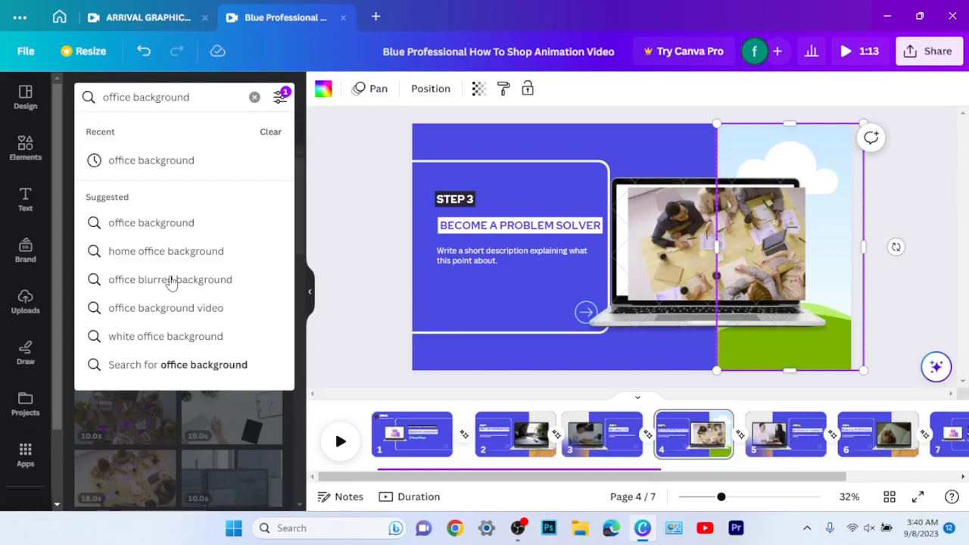
pyautogui.click(171, 311)
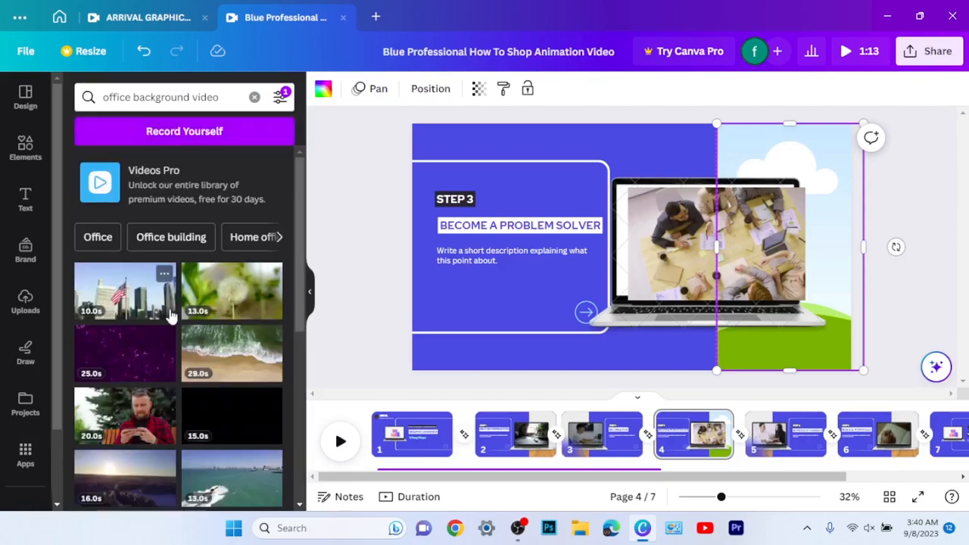
pyautogui.moveTo(301, 238); pyautogui.dragTo(285, 543)
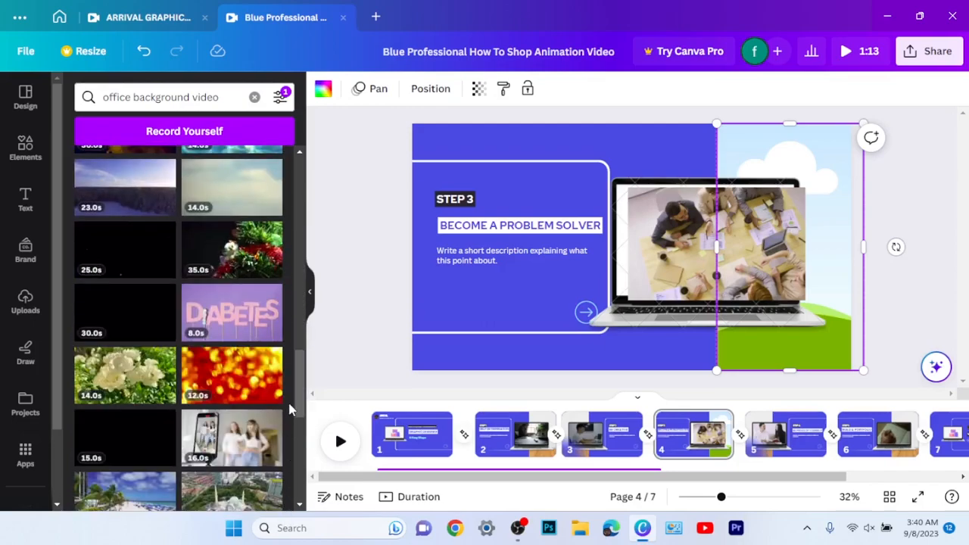
pyautogui.moveTo(300, 394); pyautogui.dragTo(298, 497)
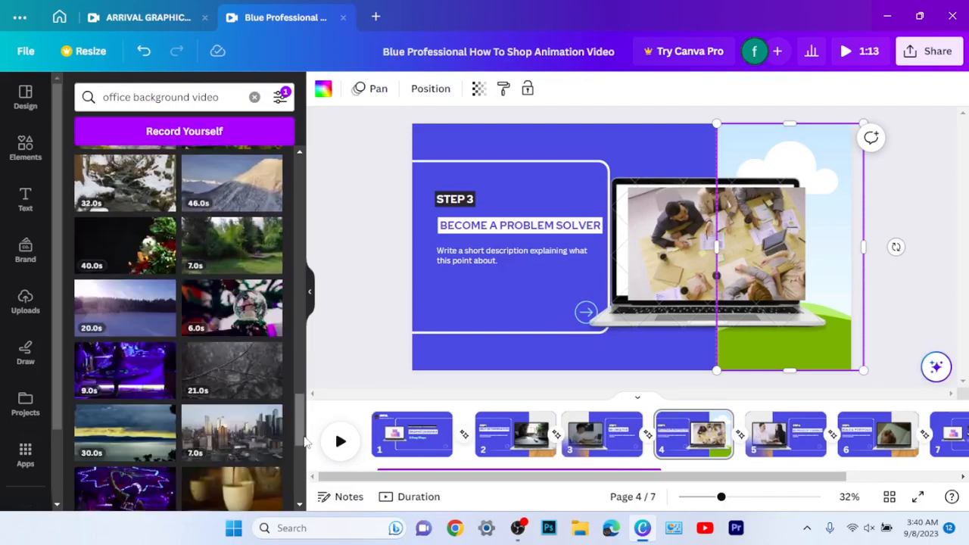
pyautogui.scroll(-4, 302, 484)
pyautogui.scroll(-5, 301, 478)
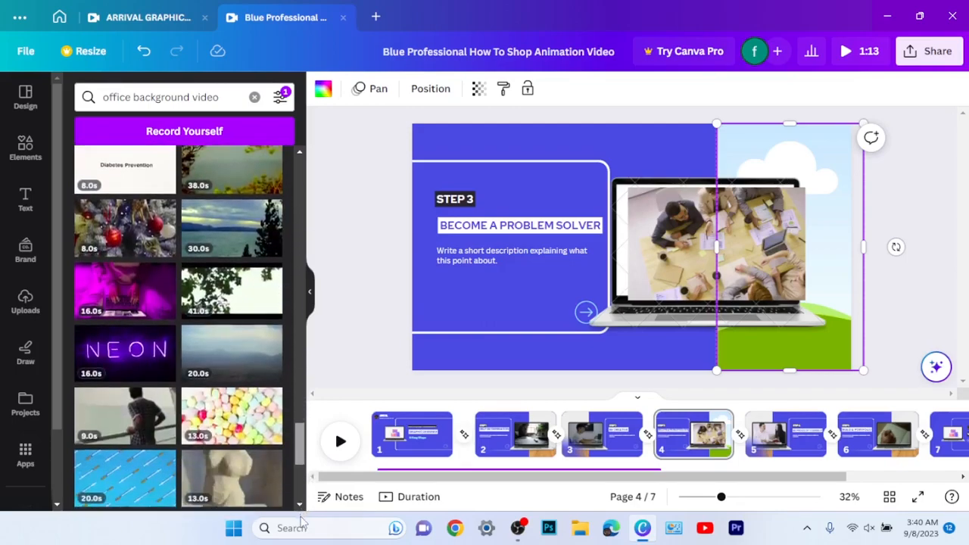
pyautogui.moveTo(301, 516); pyautogui.dragTo(304, 544)
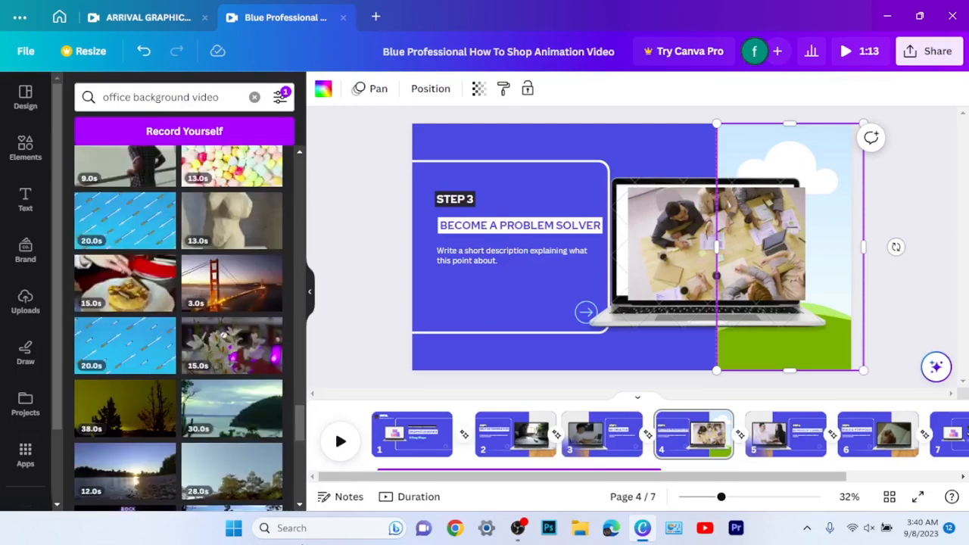
# - Shorten the video search to "office" and view the matching clips
pyautogui.click(217, 94)
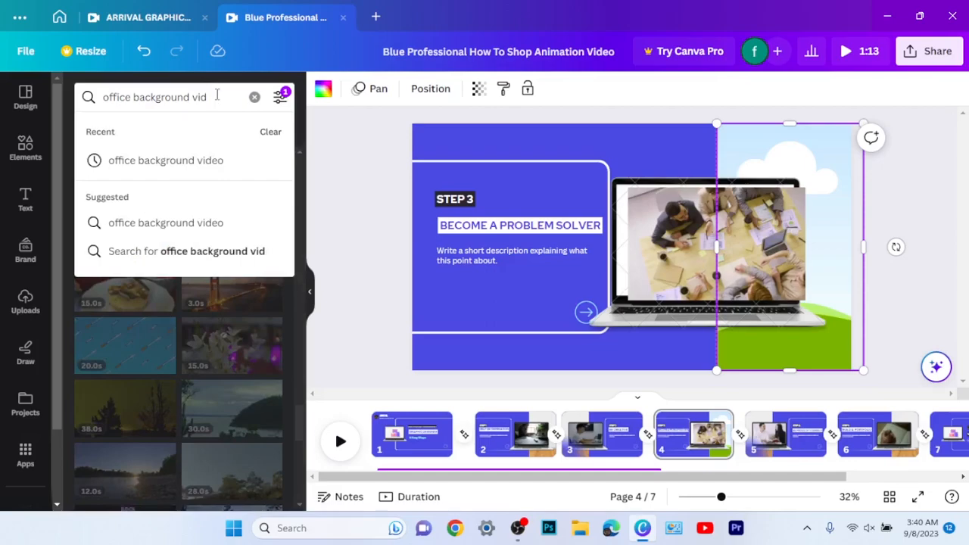
pyautogui.press('BackSpace')
pyautogui.press('BackSpace')
pyautogui.press('BackSpace')
pyautogui.press('BackSpace')
pyautogui.press('BackSpace')
pyautogui.press('BackSpace')
pyautogui.press('BackSpace')
pyautogui.press('BackSpace')
pyautogui.press('BackSpace')
pyautogui.press('BackSpace')
pyautogui.press('BackSpace')
pyautogui.press('BackSpace')
pyautogui.press('BackSpace')
pyautogui.press('BackSpace')
pyautogui.press('BackSpace')
pyautogui.press('BackSpace')
pyautogui.press('BackSpace')
pyautogui.press('BackSpace')
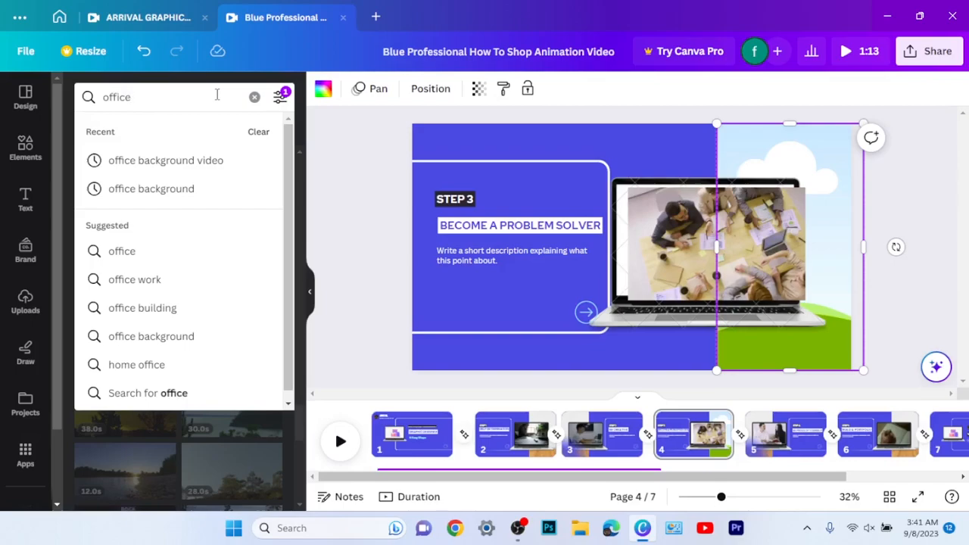
pyautogui.write('ice')
pyautogui.press('Return')
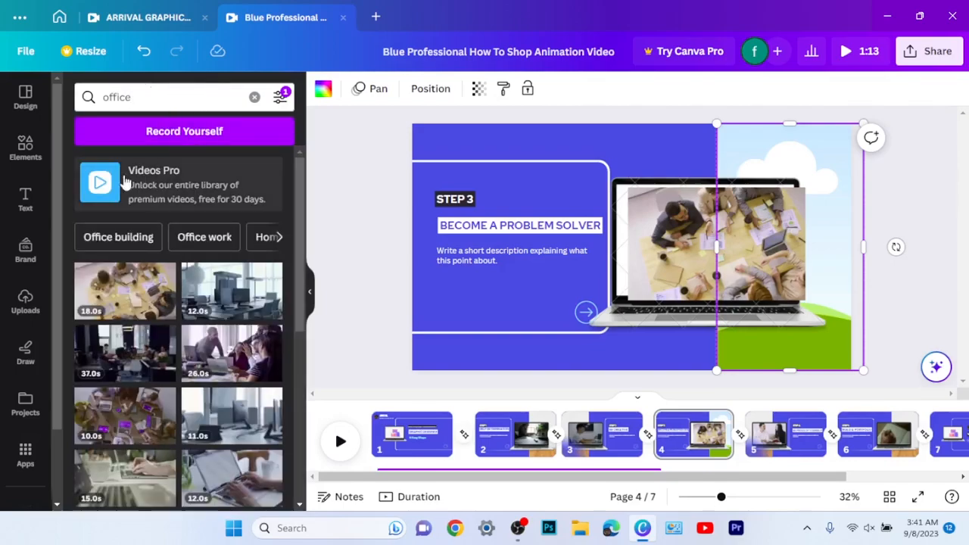
# - Search elements for "office background", fill the empty frame behind the laptop on page 4 with the bright white office desk photo, and preview it
pyautogui.click(23, 152)
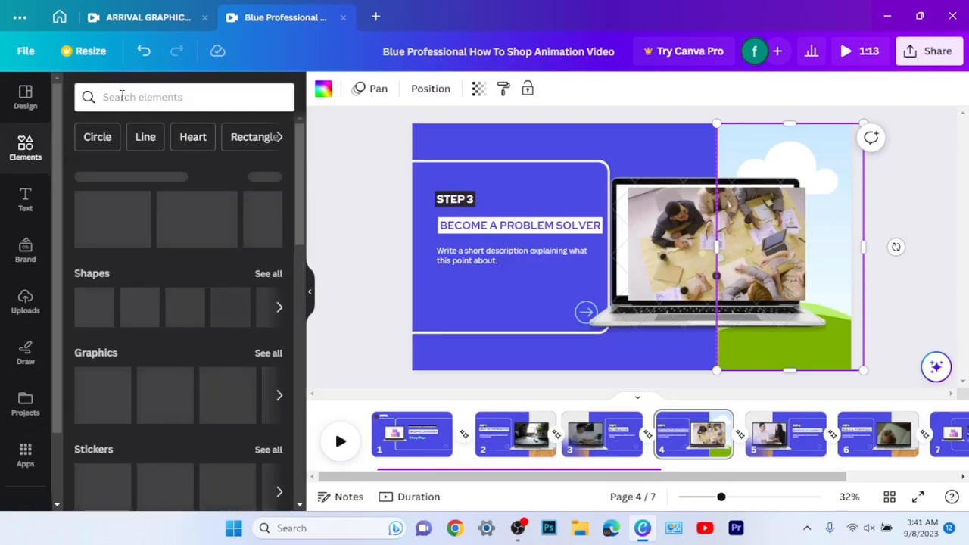
pyautogui.click(124, 97)
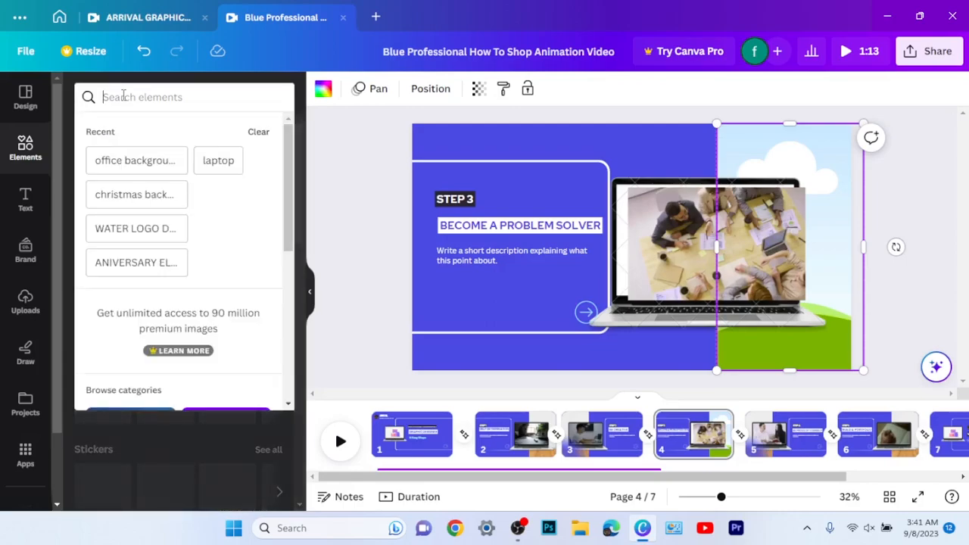
pyautogui.write('off')
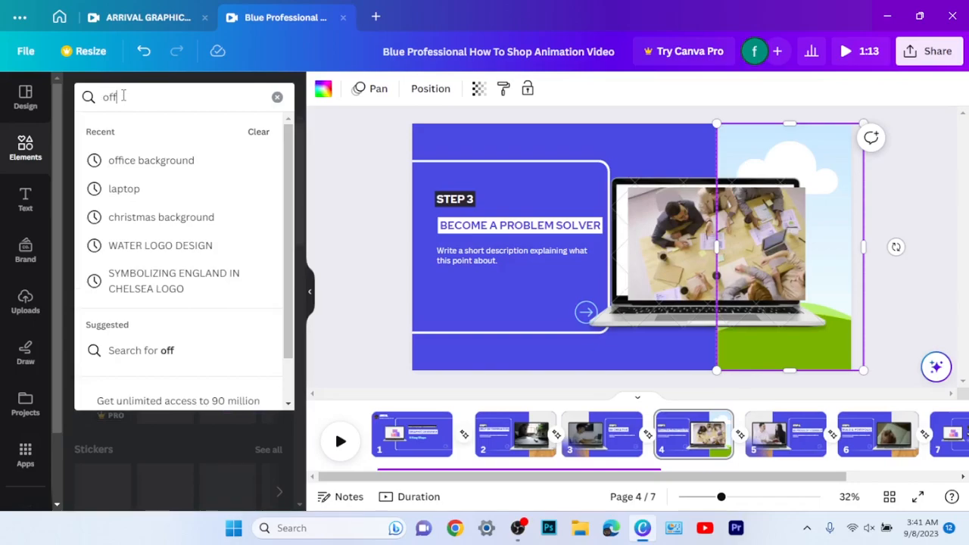
pyautogui.click(155, 161)
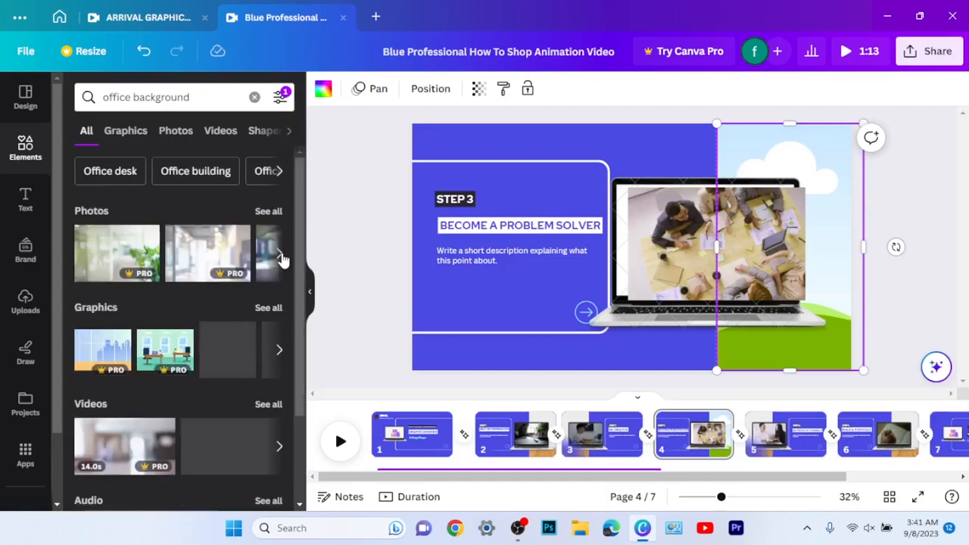
pyautogui.click(269, 212)
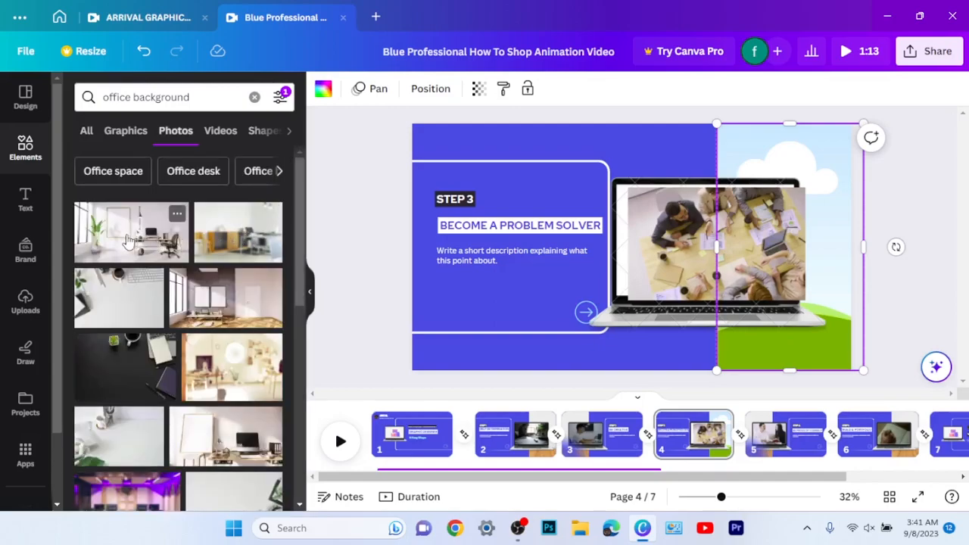
pyautogui.moveTo(140, 246); pyautogui.dragTo(780, 252)
pyautogui.moveTo(826, 189); pyautogui.dragTo(840, 173)
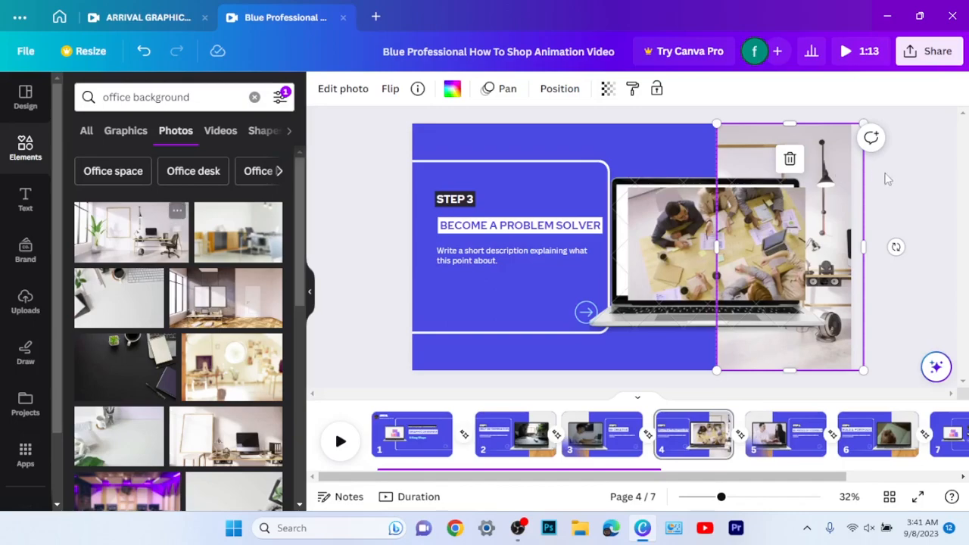
pyautogui.click(942, 190)
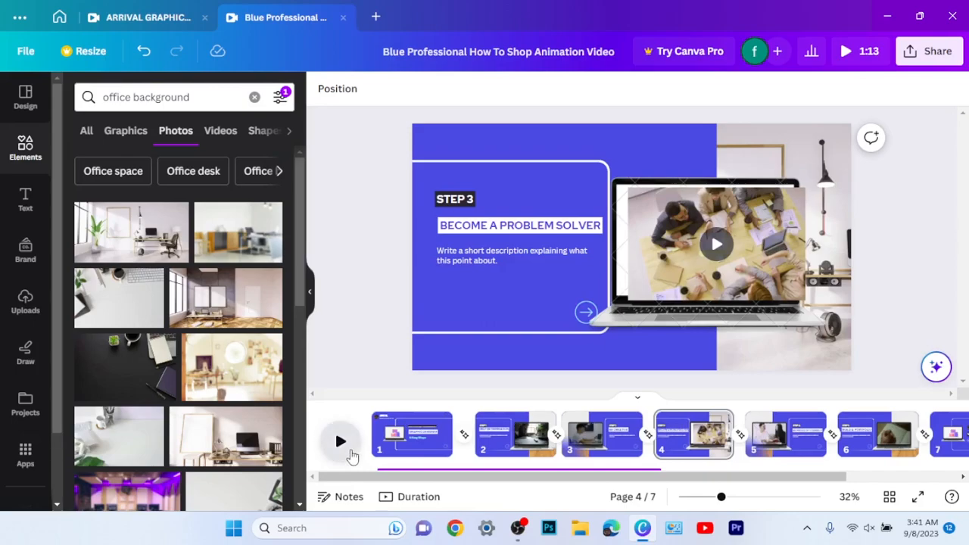
pyautogui.click(347, 448)
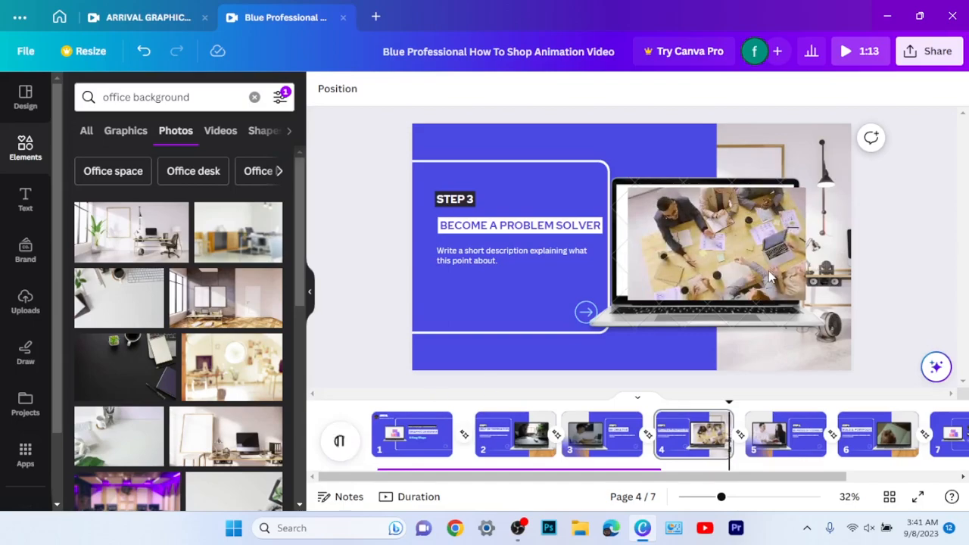
# - Move the team meeting video on page 4 onto the laptop screen and crop its left edge to the screen border
pyautogui.click(711, 269)
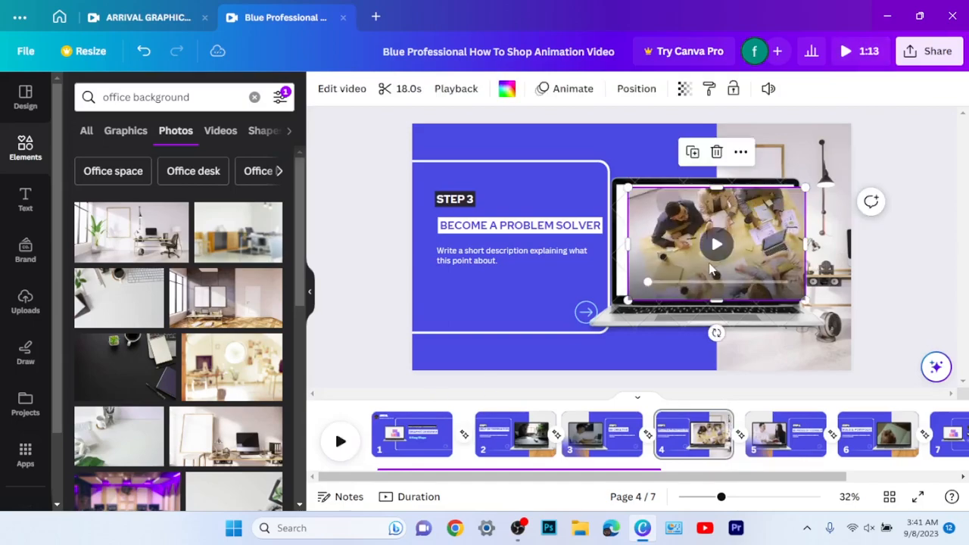
pyautogui.click(647, 227)
pyautogui.moveTo(649, 227); pyautogui.dragTo(609, 234)
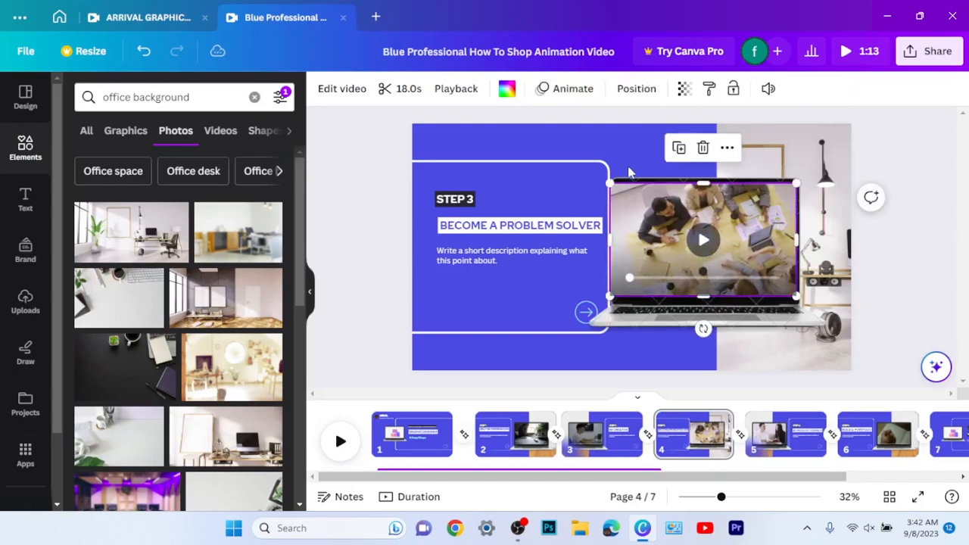
pyautogui.click(627, 147)
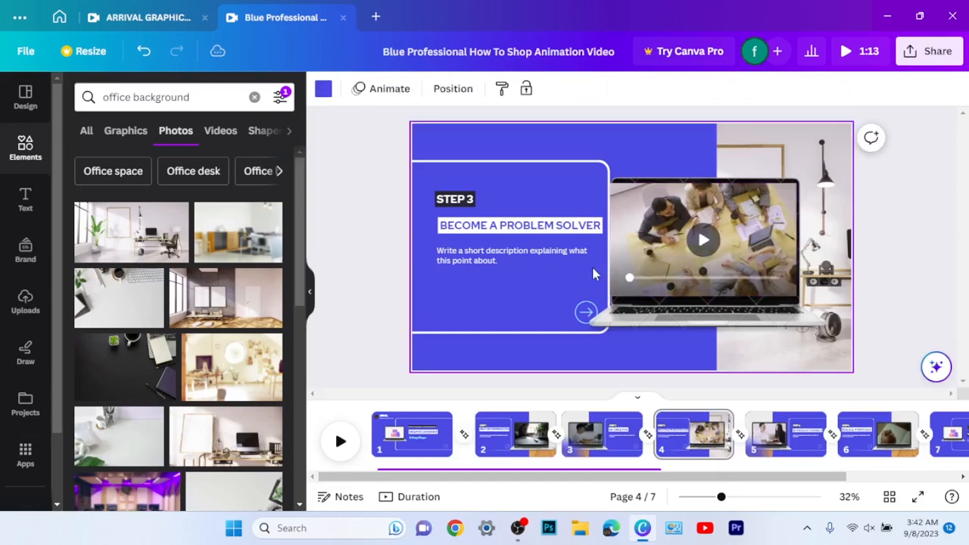
pyautogui.click(627, 257)
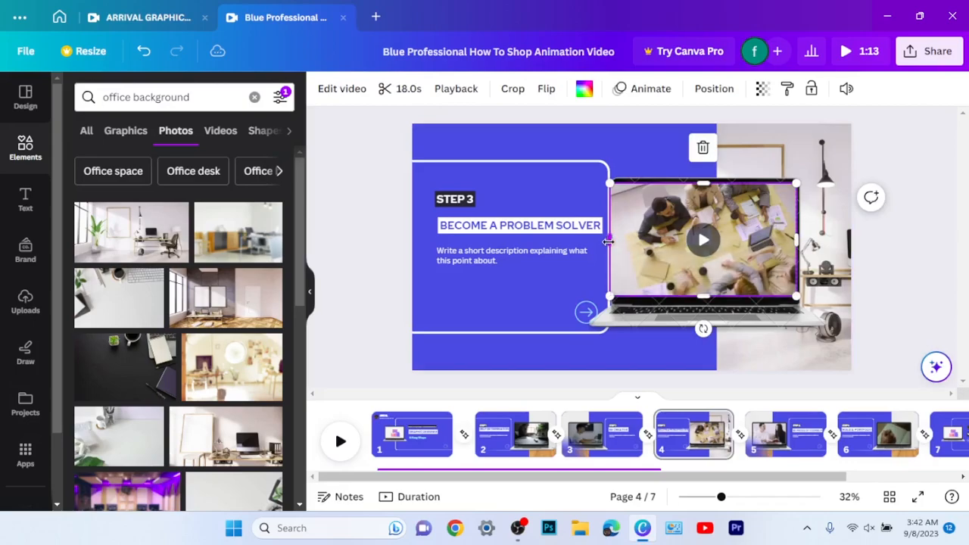
pyautogui.moveTo(609, 241); pyautogui.dragTo(616, 241)
pyautogui.click(621, 144)
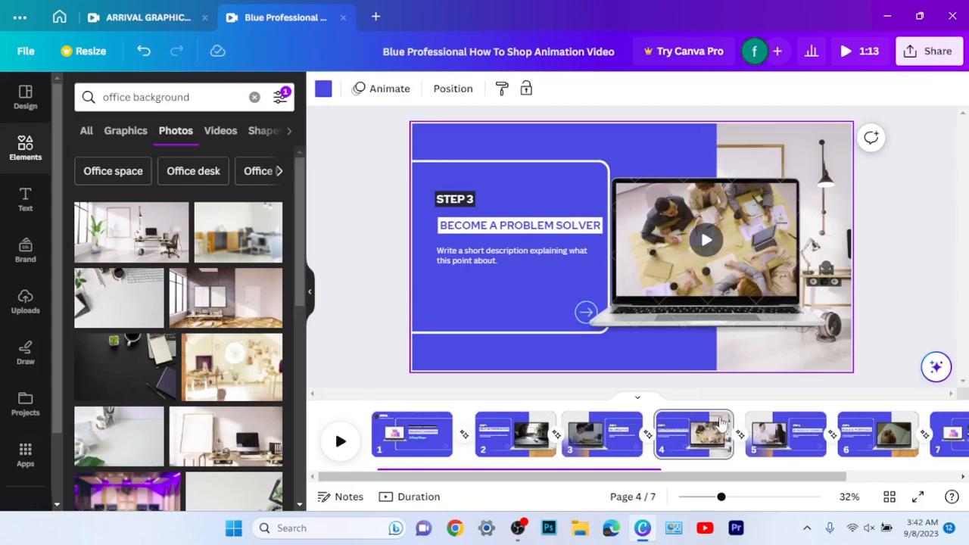
# - Play the video from page 4 and pause it on page 5 to check the background
pyautogui.click(685, 452)
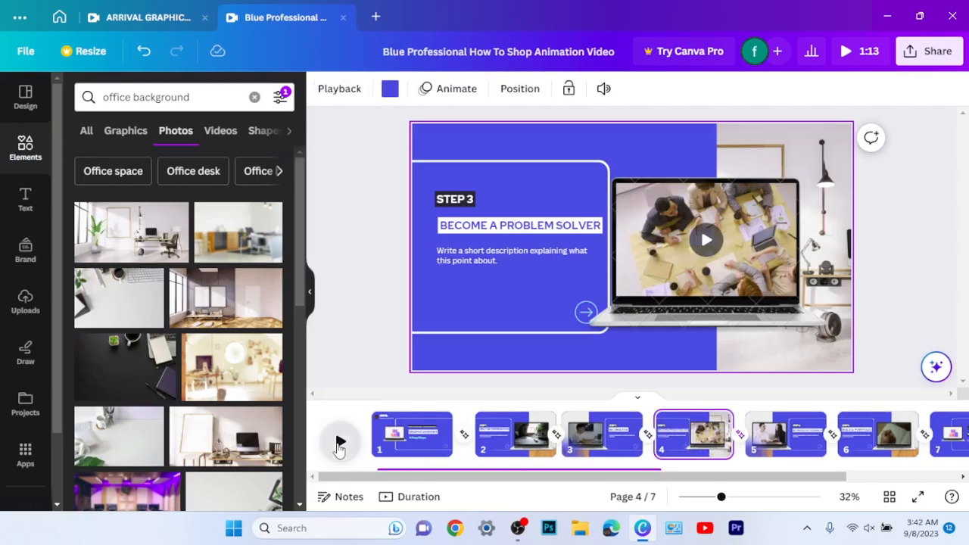
pyautogui.click(339, 445)
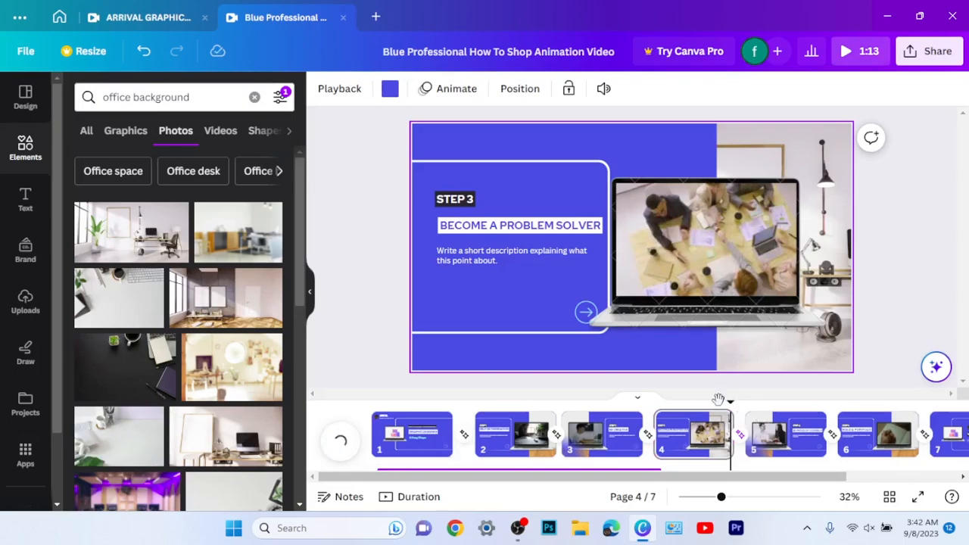
pyautogui.moveTo(734, 402); pyautogui.dragTo(654, 417)
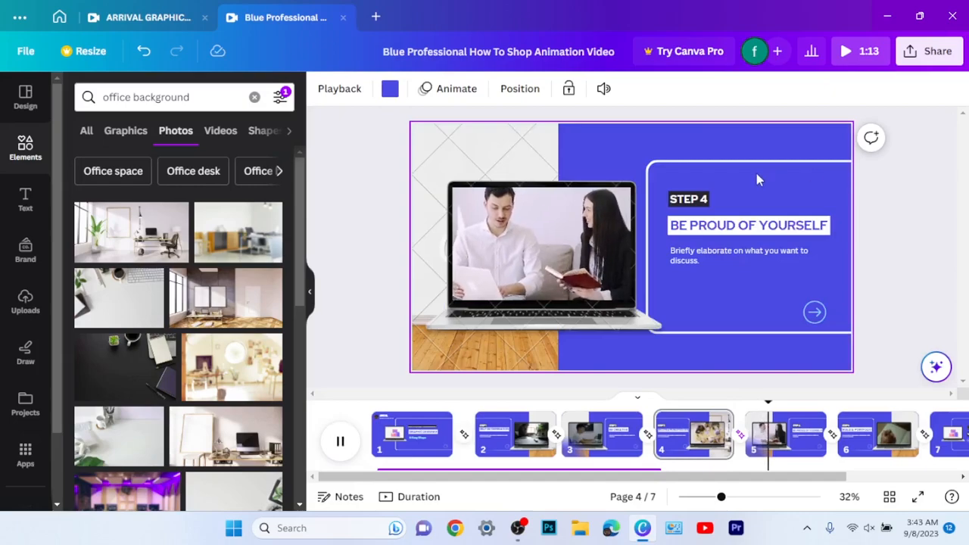
pyautogui.click(342, 446)
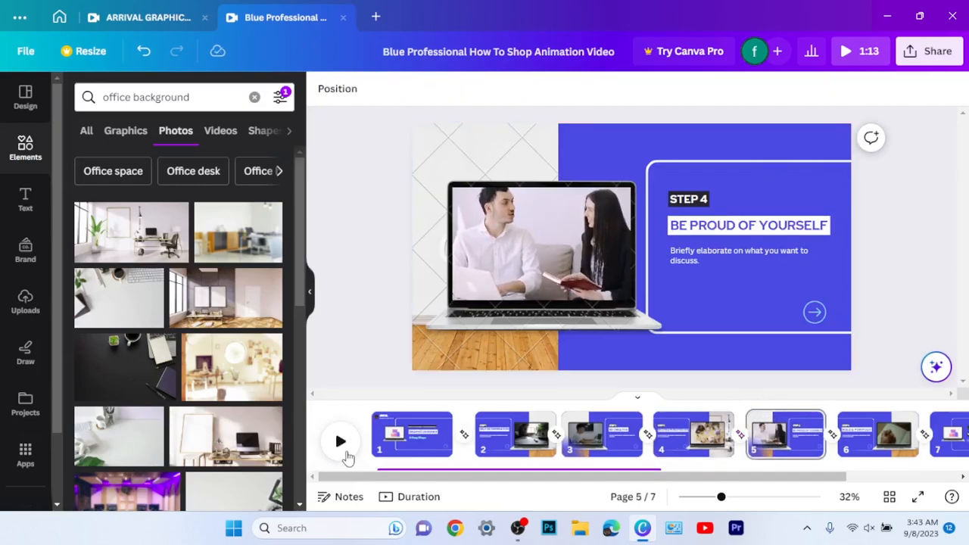
pyautogui.click(471, 348)
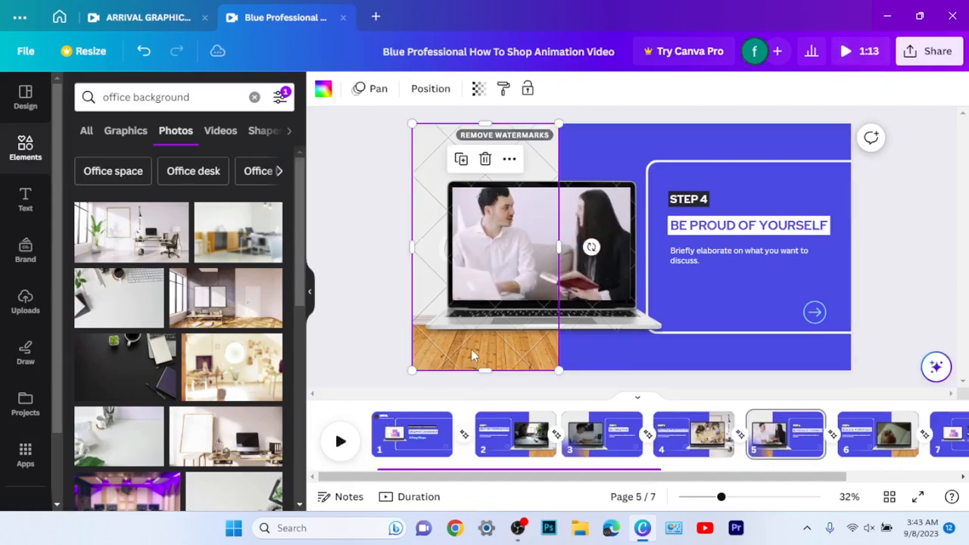
pyautogui.moveTo(471, 349)
pyautogui.mouseDown()
pyautogui.moveTo(437, 367)
pyautogui.moveTo(373, 323)
pyautogui.moveTo(476, 358)
pyautogui.moveTo(471, 347)
pyautogui.mouseUp()
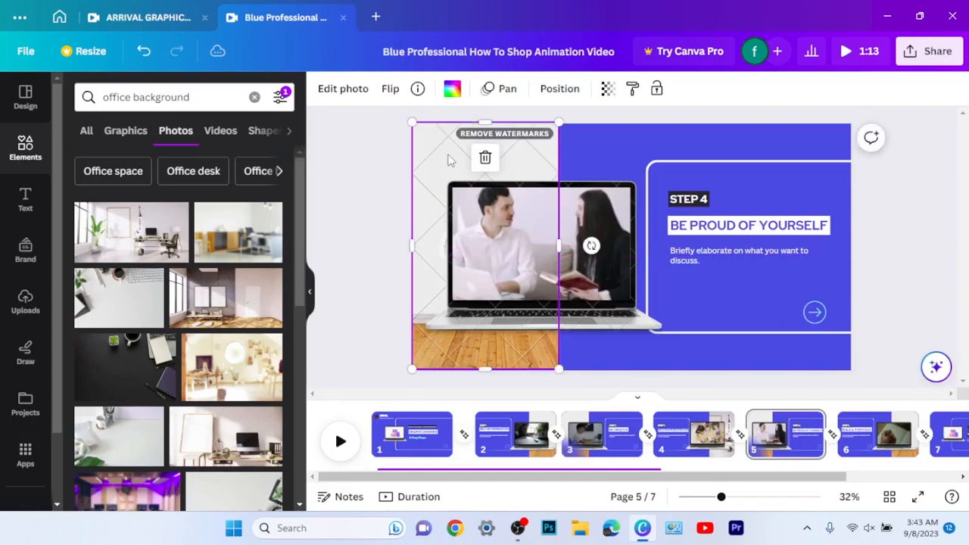
pyautogui.click(436, 190)
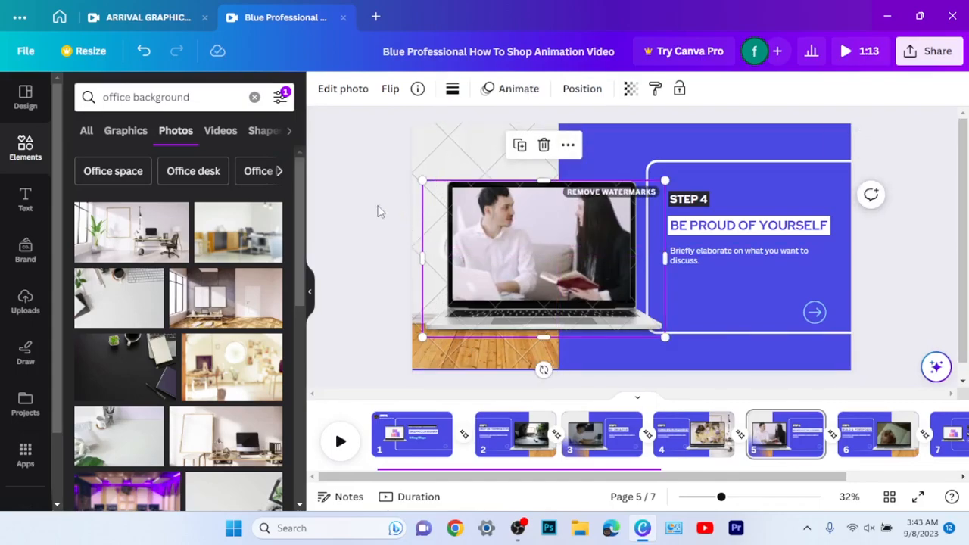
pyautogui.click(353, 210)
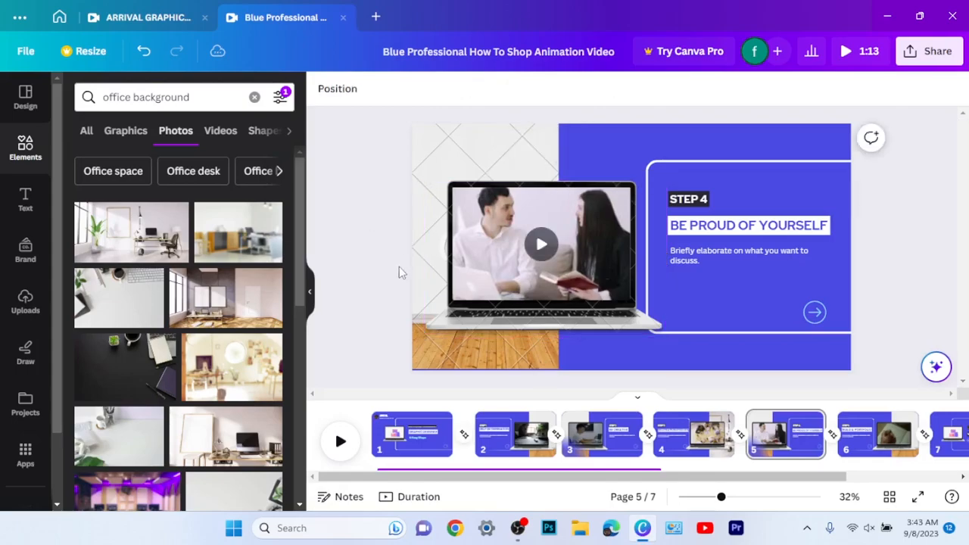
pyautogui.click(423, 308)
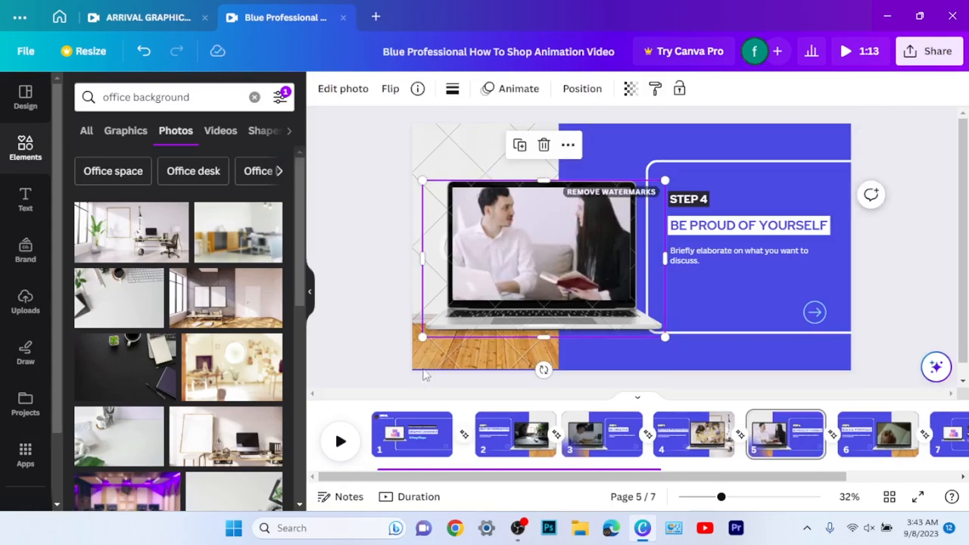
pyautogui.moveTo(443, 346); pyautogui.dragTo(443, 321)
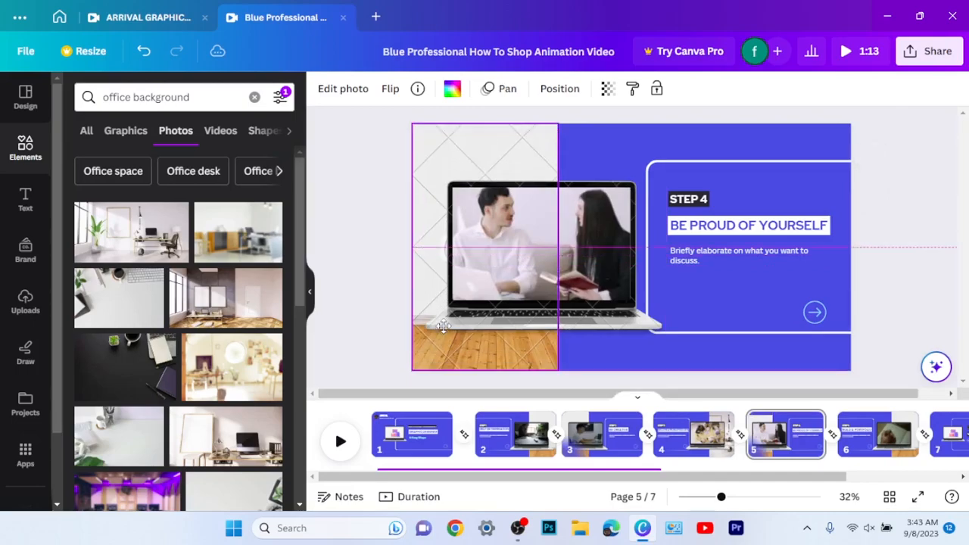
pyautogui.click(360, 243)
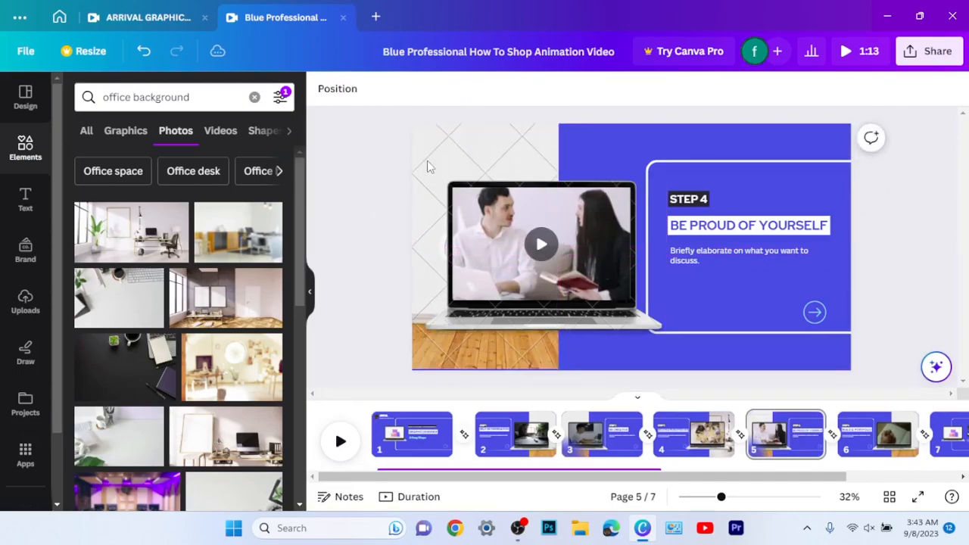
# - Replace the watermarked background photo on page 5 with the bright white office desk photo and preview through to page 6
pyautogui.click(444, 146)
pyautogui.press('Delete')
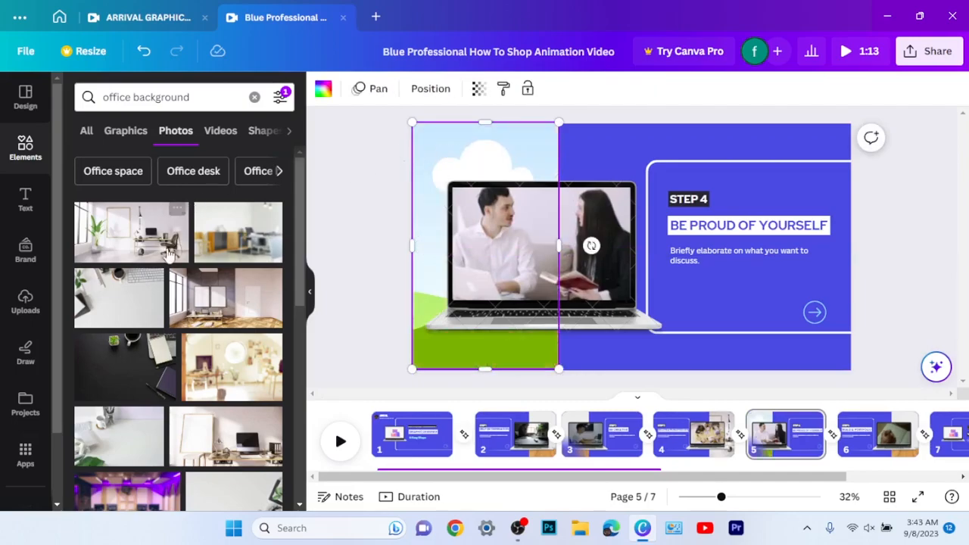
pyautogui.moveTo(170, 246); pyautogui.dragTo(435, 238)
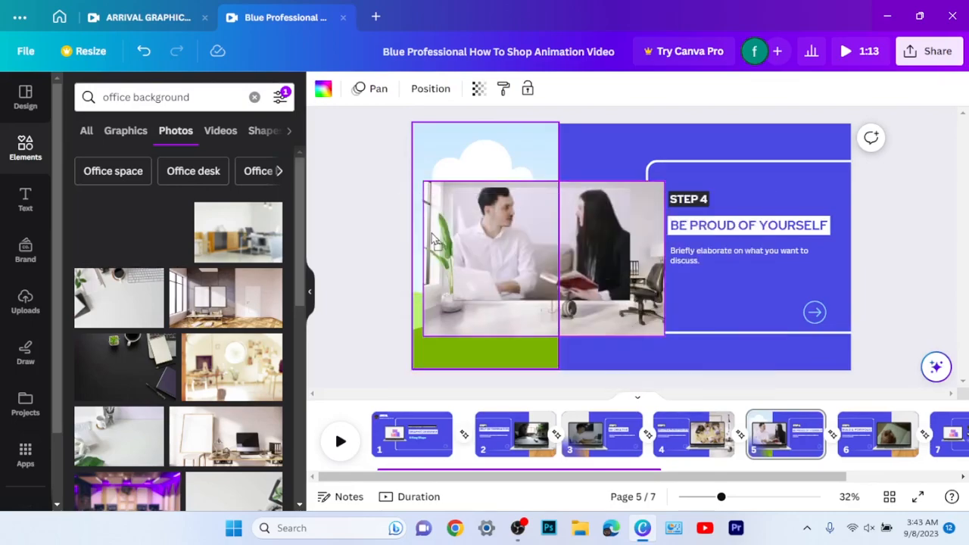
pyautogui.moveTo(460, 190); pyautogui.dragTo(451, 156)
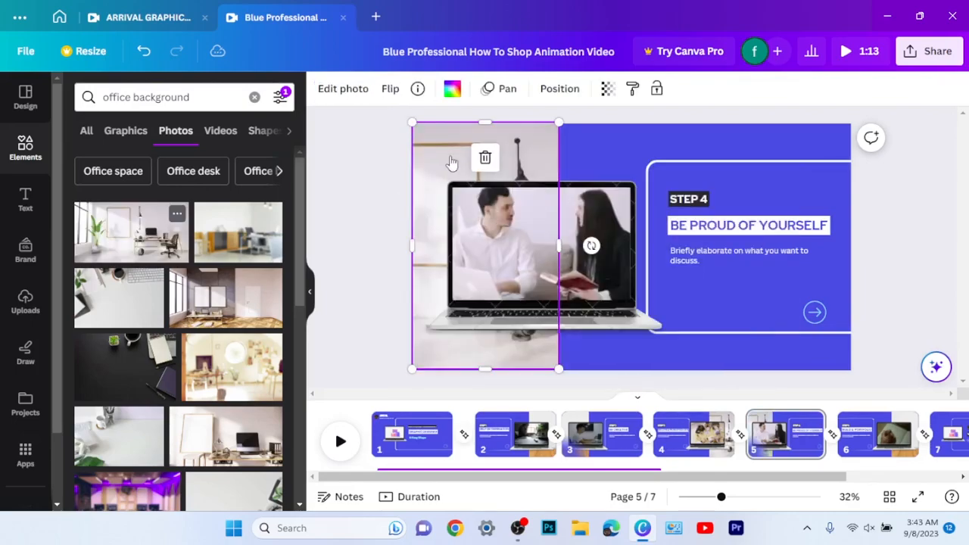
pyautogui.click(361, 219)
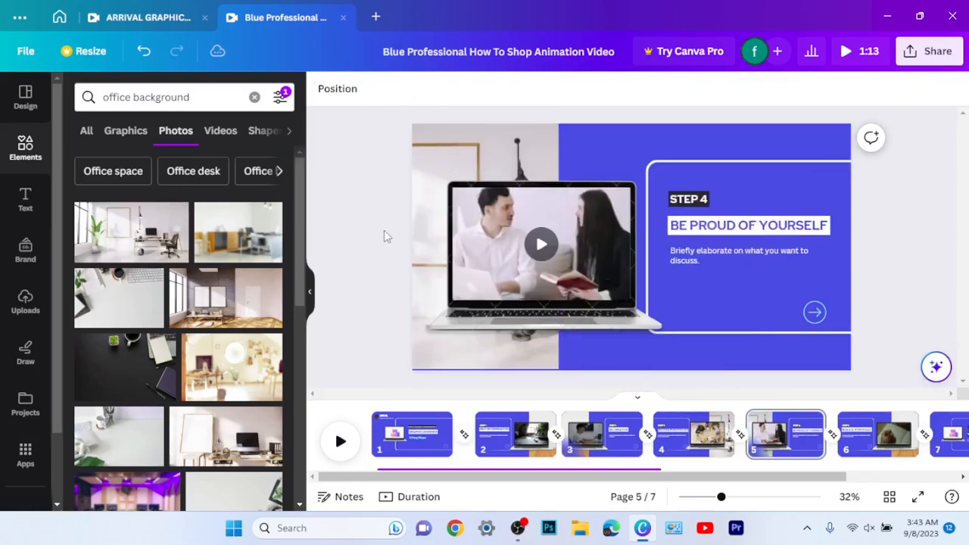
pyautogui.click(340, 441)
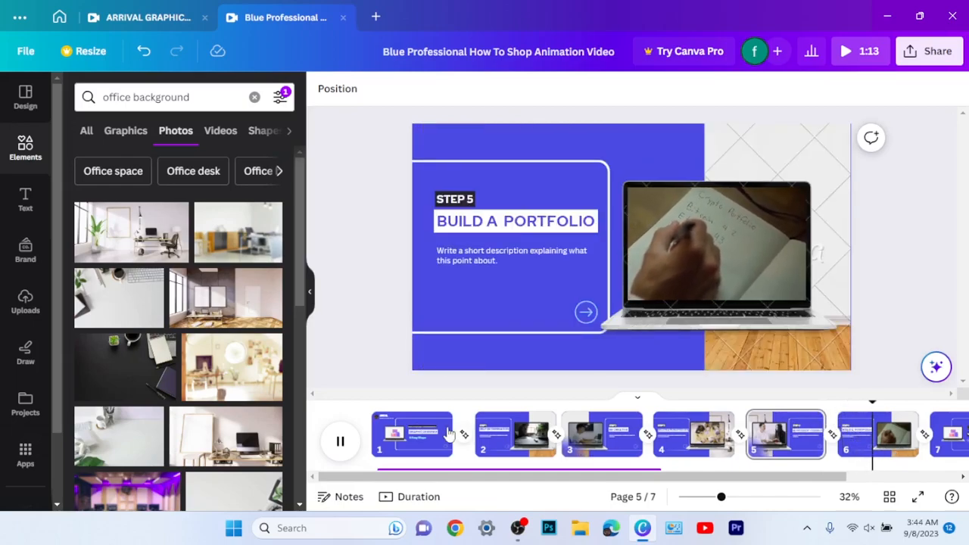
pyautogui.click(360, 447)
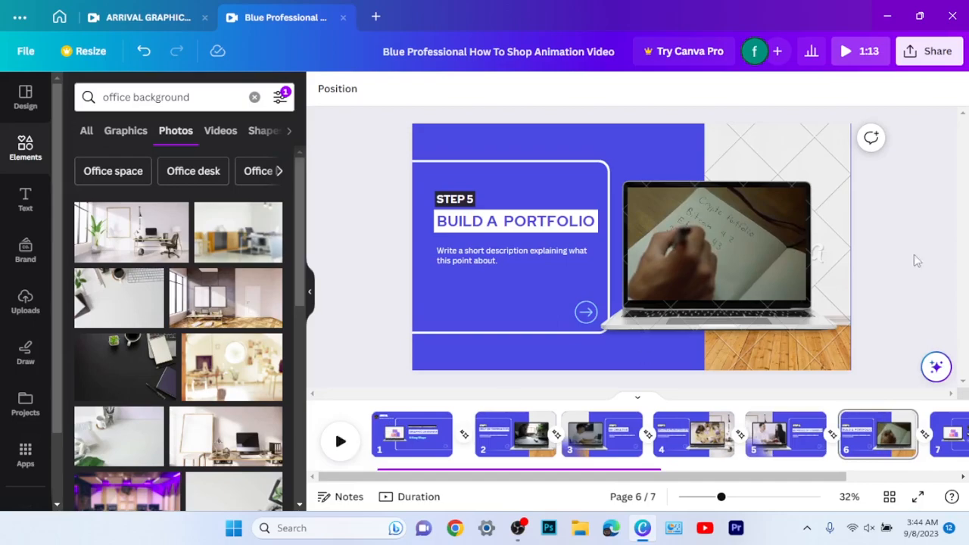
pyautogui.click(829, 181)
pyautogui.press('Delete')
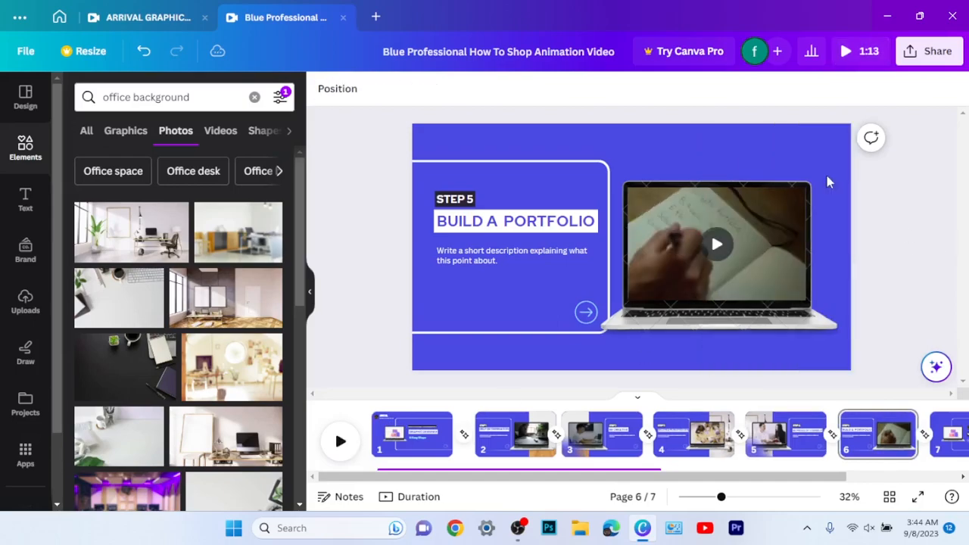
pyautogui.hotkey('ctrl', 'z')
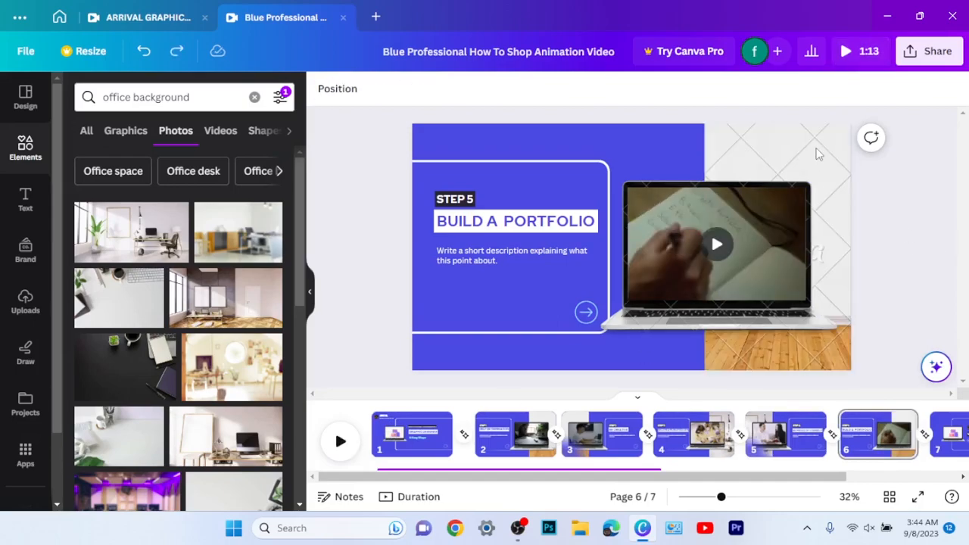
# - Delete the watermarked photo from the background frame on page 6 and fill it with the bright white office desk photo
pyautogui.click(816, 153)
pyautogui.press('Delete')
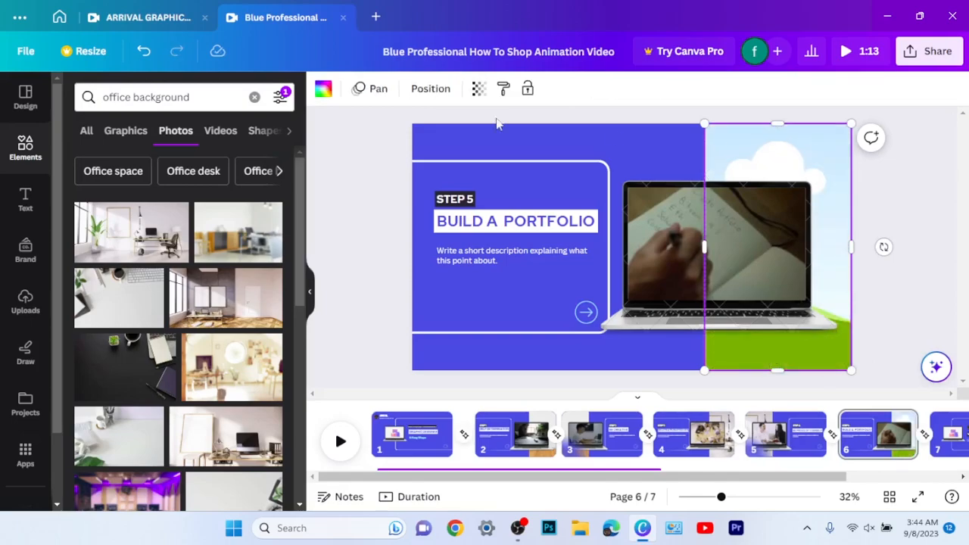
pyautogui.moveTo(121, 242); pyautogui.dragTo(814, 181)
pyautogui.click(606, 125)
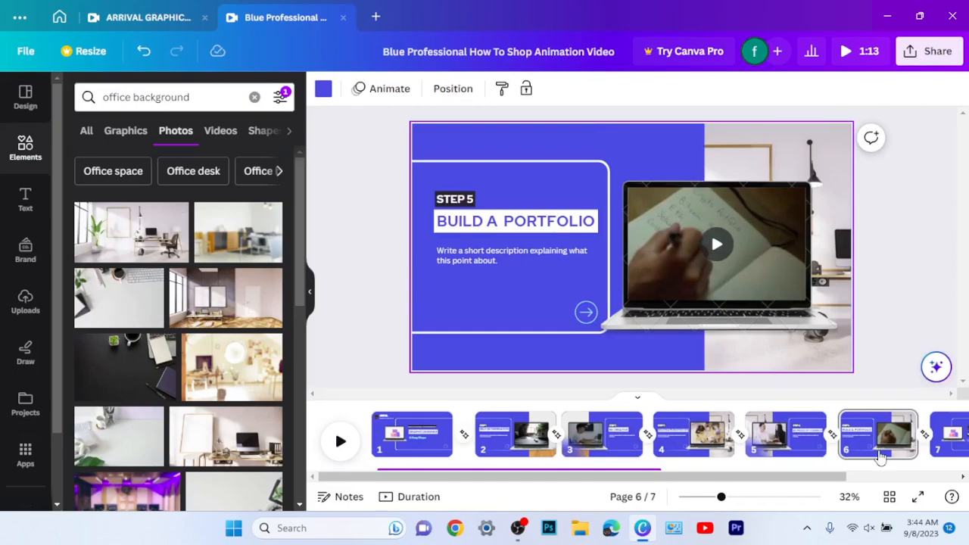
# - Swap the watermarked background photo on page 2 for the bright white office desk photo and play through to page 3
pyautogui.moveTo(818, 480); pyautogui.dragTo(780, 481)
pyautogui.click(517, 453)
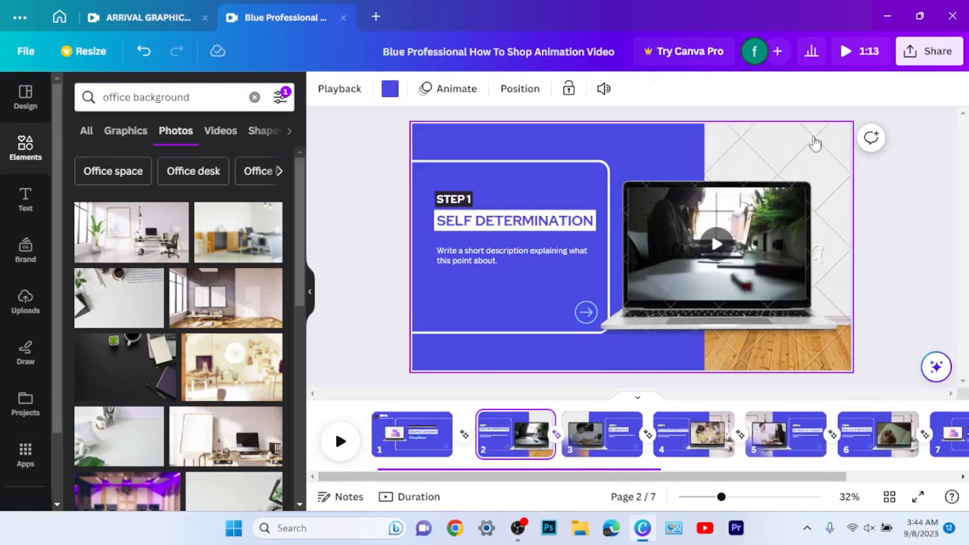
pyautogui.click(813, 143)
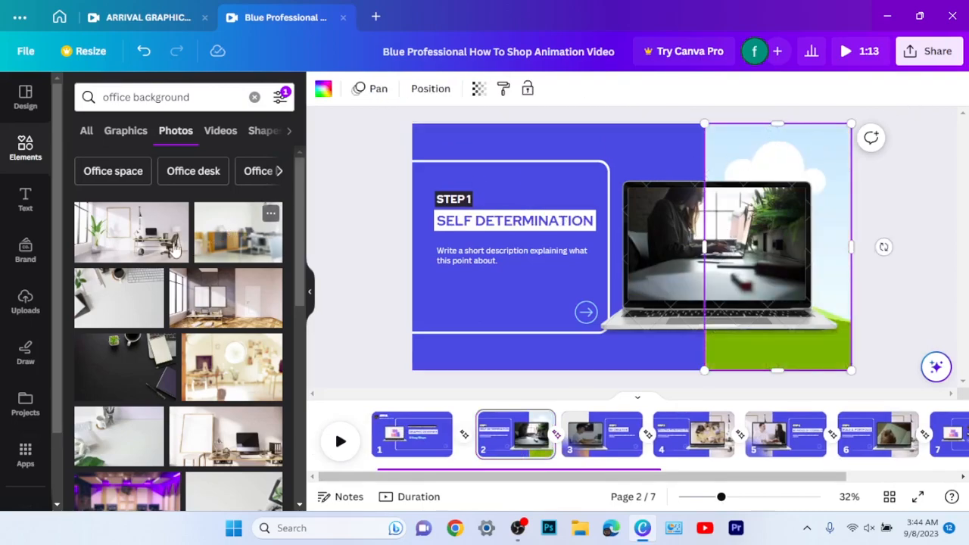
pyautogui.moveTo(118, 248); pyautogui.dragTo(769, 165)
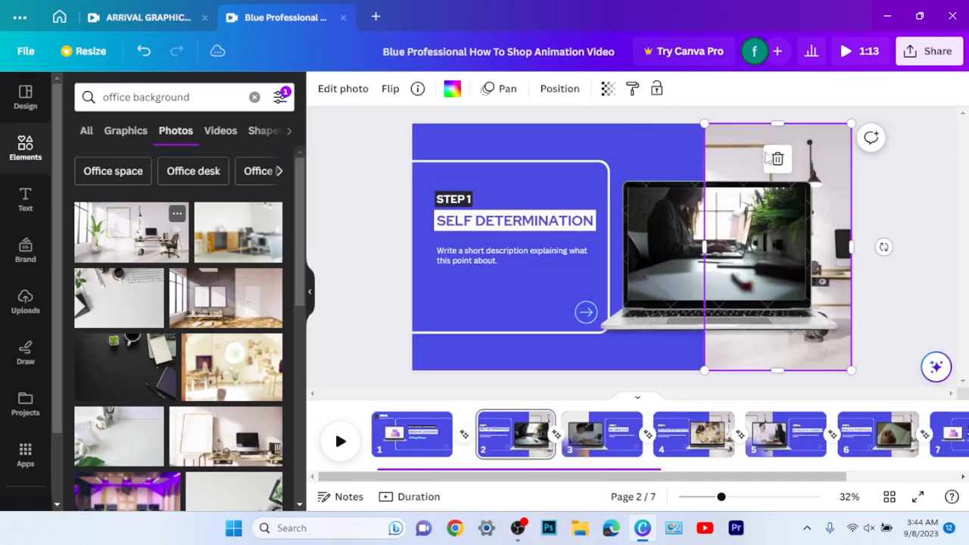
pyautogui.click(615, 137)
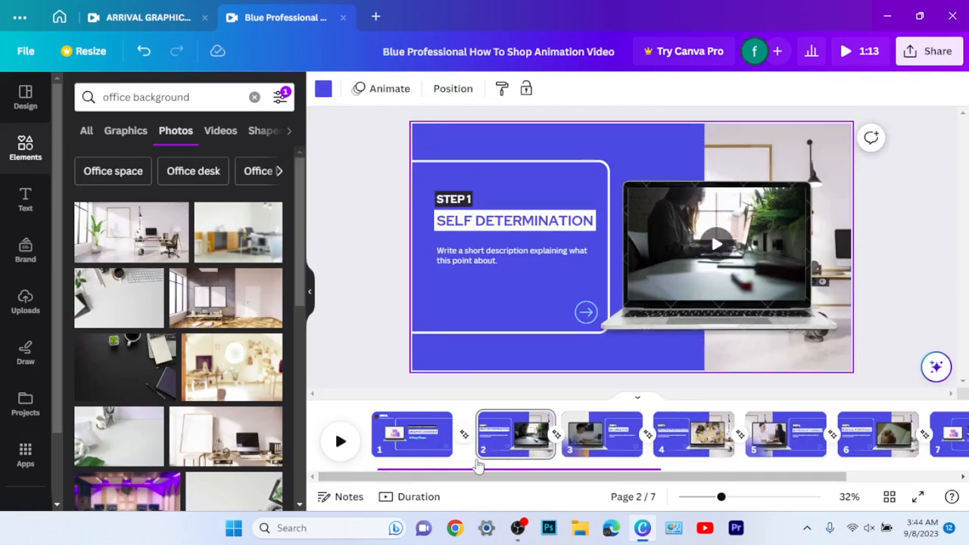
pyautogui.click(341, 444)
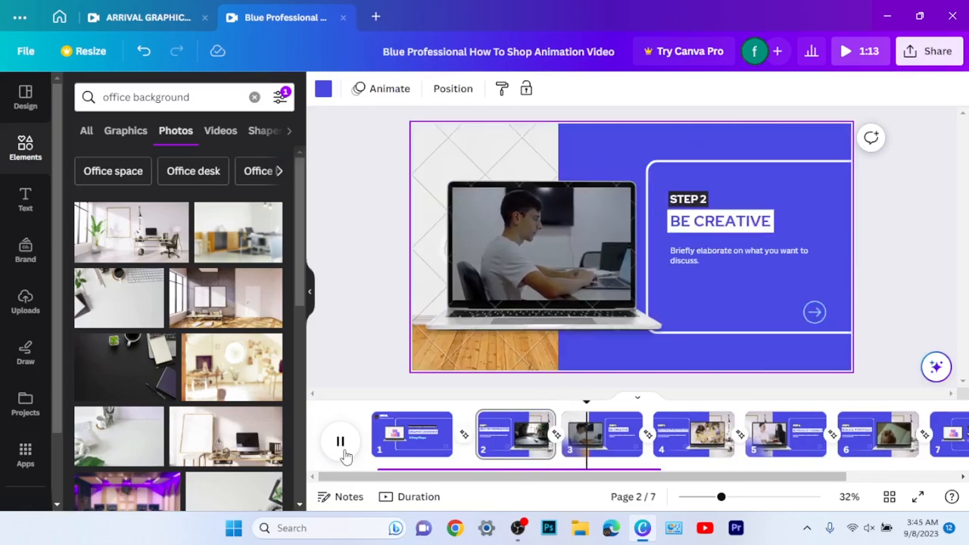
pyautogui.click(340, 443)
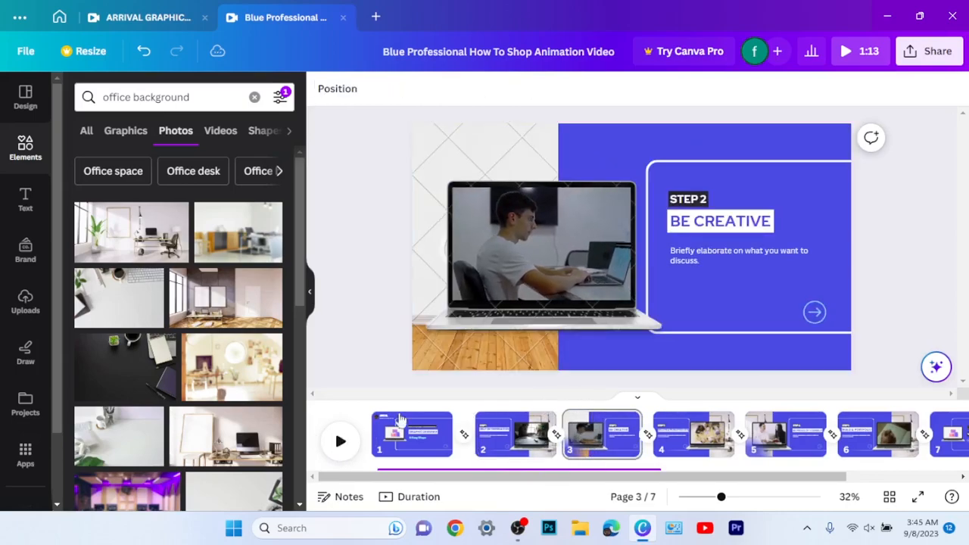
pyautogui.click(438, 341)
pyautogui.press('Delete')
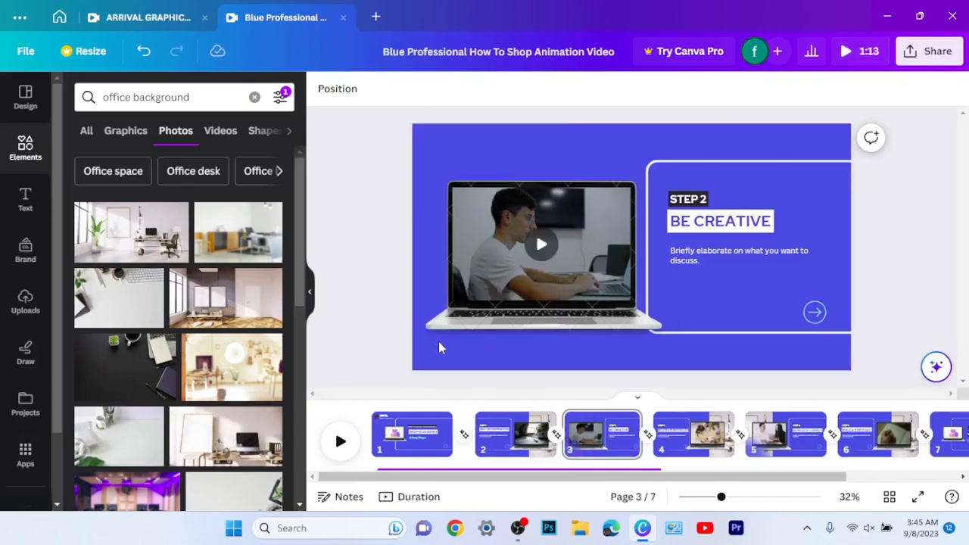
pyautogui.hotkey('ctrl', 'z')
# - Replace the watermarked photo behind the laptop on page 3 with the bright white office desk photo and preview through to page 4
pyautogui.click(435, 146)
pyautogui.press('Delete')
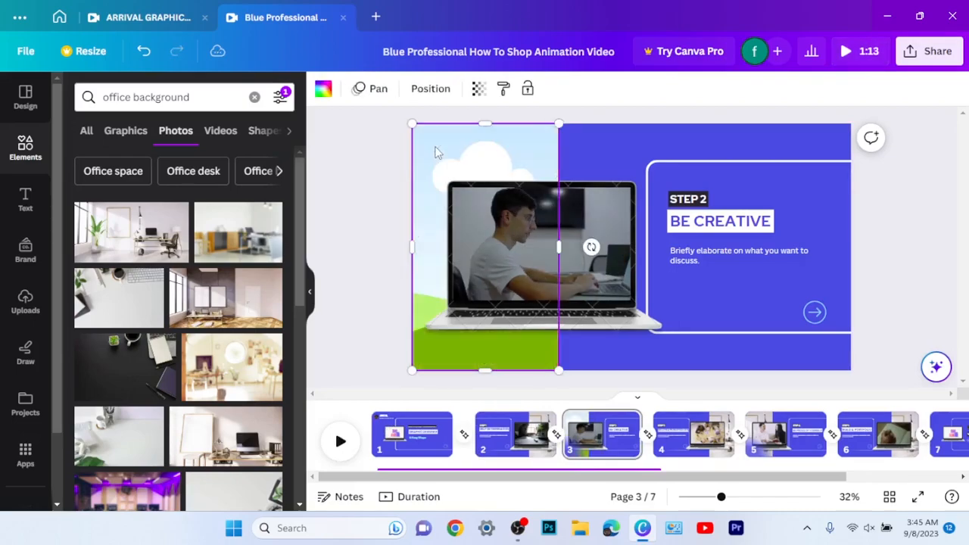
pyautogui.moveTo(127, 241); pyautogui.dragTo(490, 142)
pyautogui.click(369, 229)
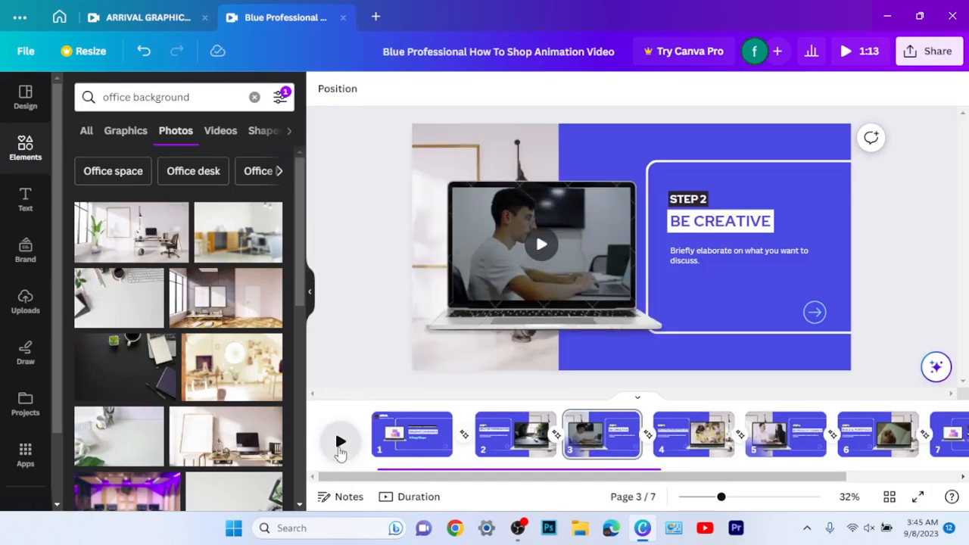
pyautogui.click(341, 442)
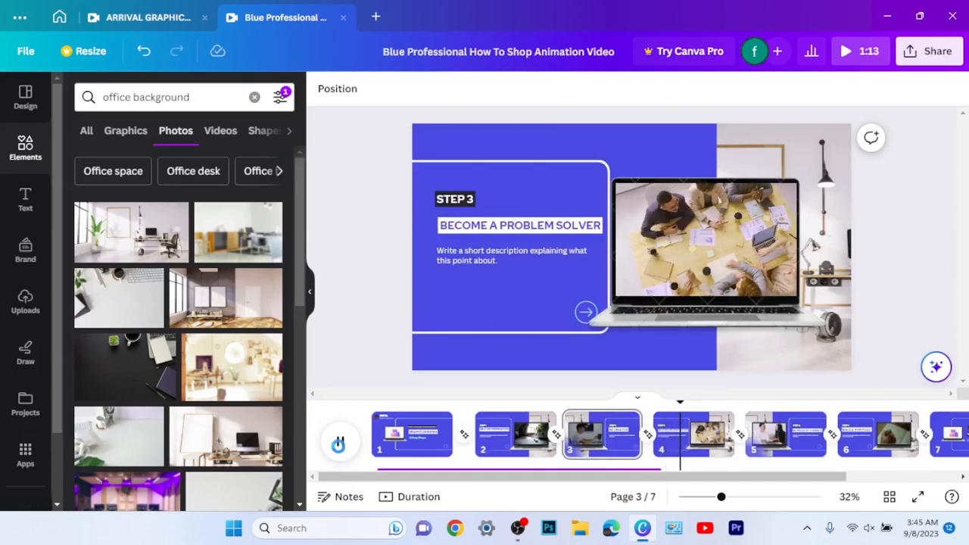
pyautogui.click(341, 445)
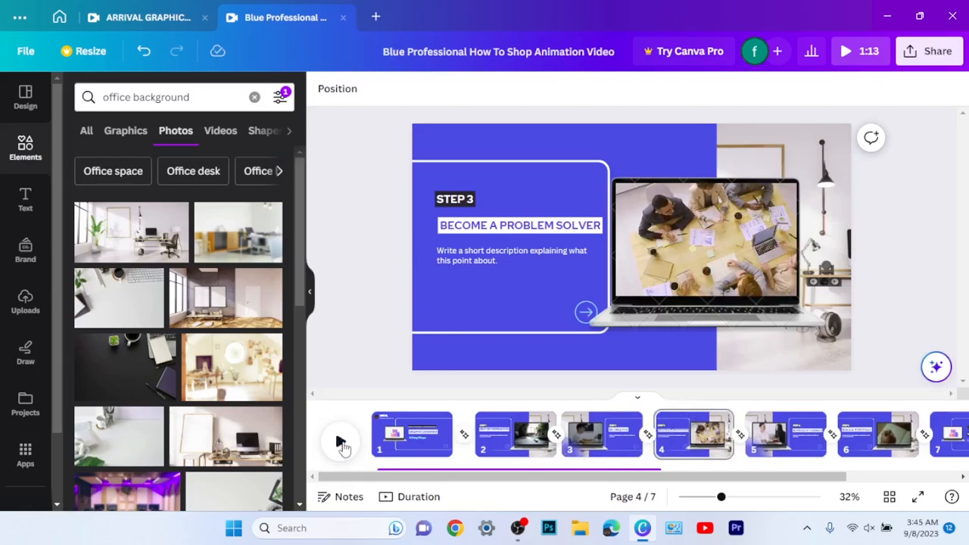
# - Select page 4, view the page durations in the timeline, and return to the page thumbnails
pyautogui.click(688, 448)
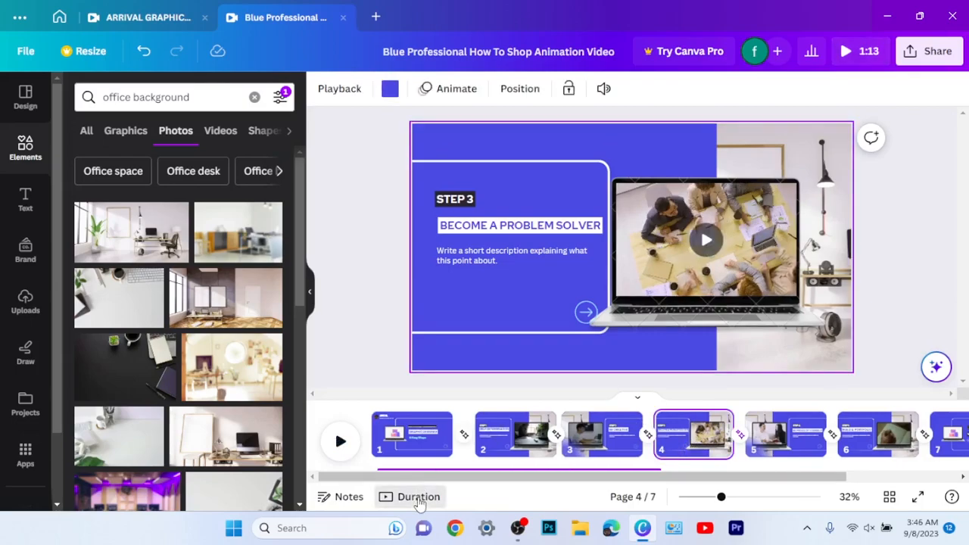
pyautogui.click(420, 499)
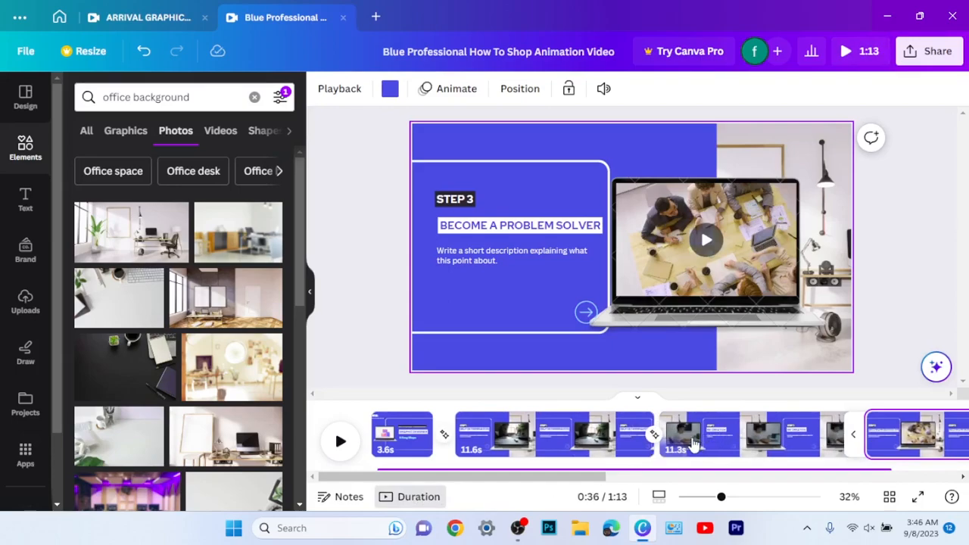
pyautogui.click(401, 499)
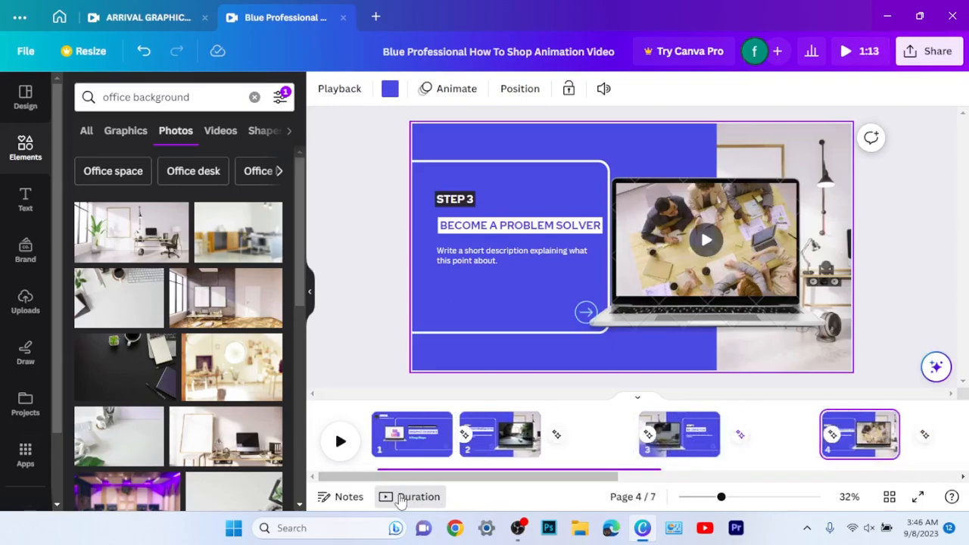
pyautogui.moveTo(733, 428); pyautogui.dragTo(711, 436)
pyautogui.rightClick(708, 442)
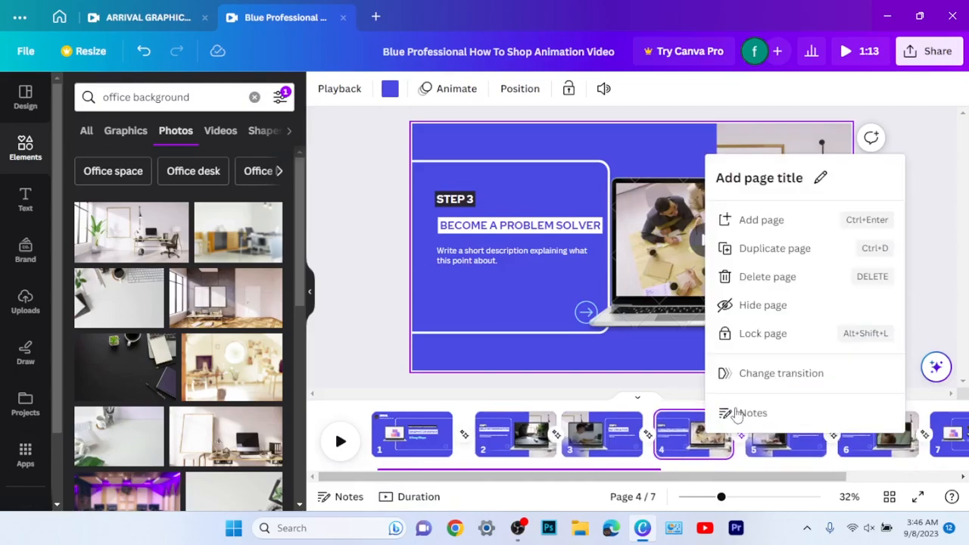
pyautogui.click(657, 366)
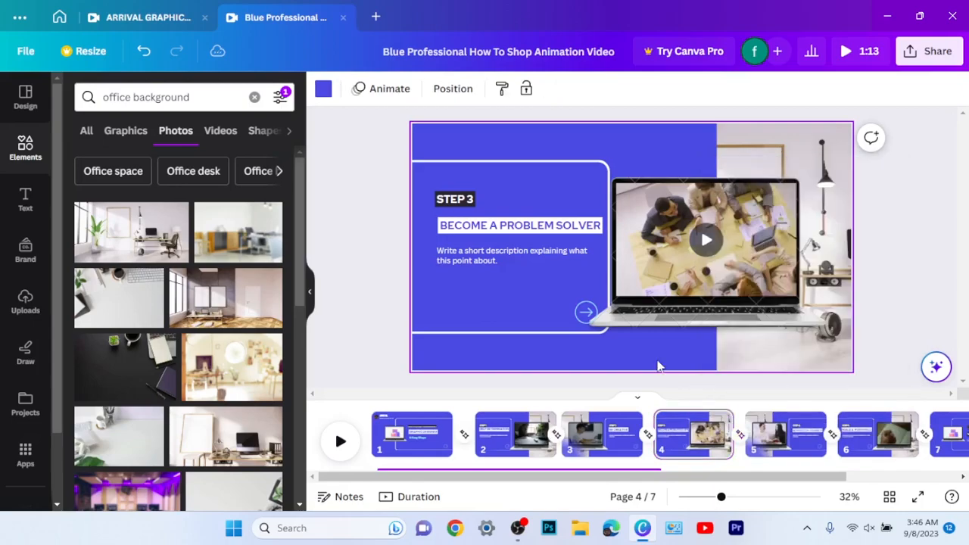
# - Shorten page 4 in the duration timeline so the whole video runs 1:06, and preview it from the page thumbnails
pyautogui.click(702, 446)
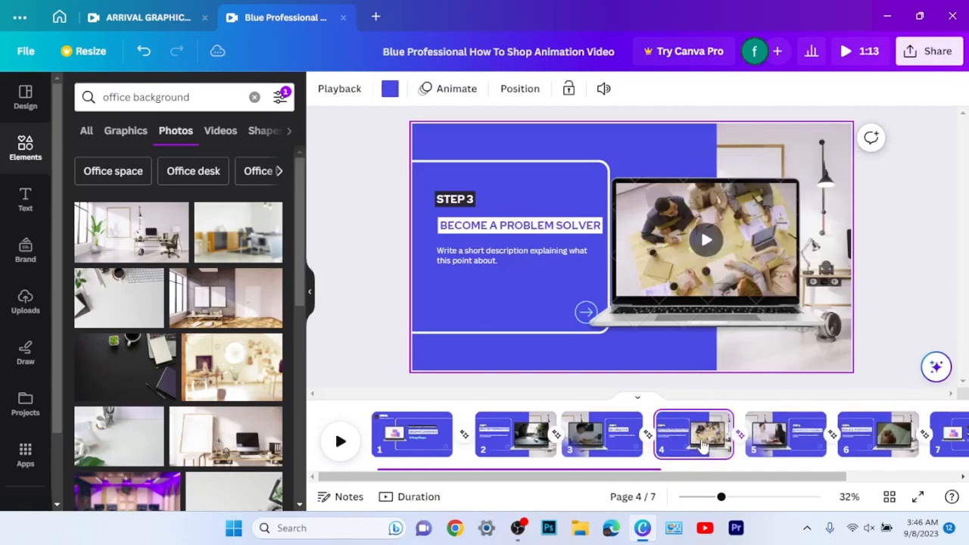
pyautogui.click(409, 498)
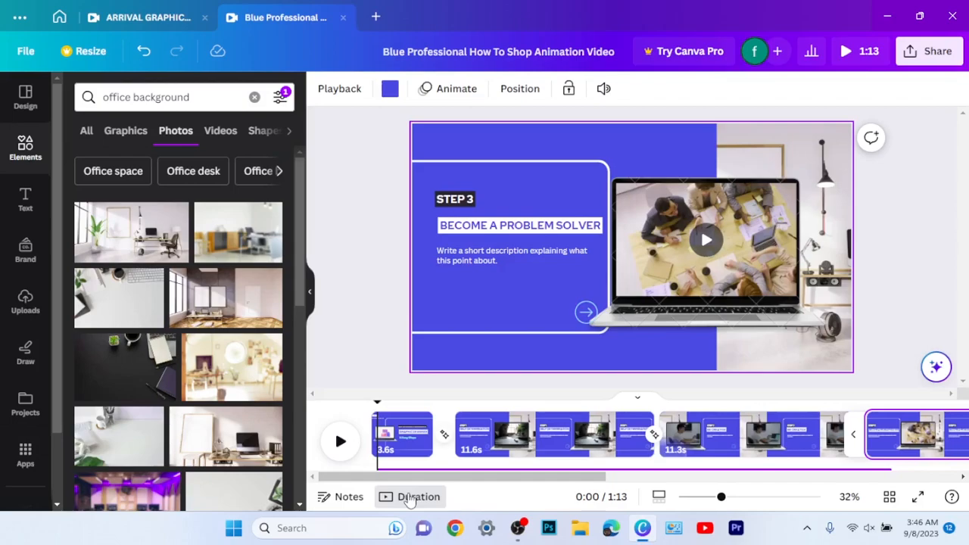
pyautogui.moveTo(516, 477); pyautogui.dragTo(673, 488)
pyautogui.moveTo(788, 443); pyautogui.dragTo(669, 454)
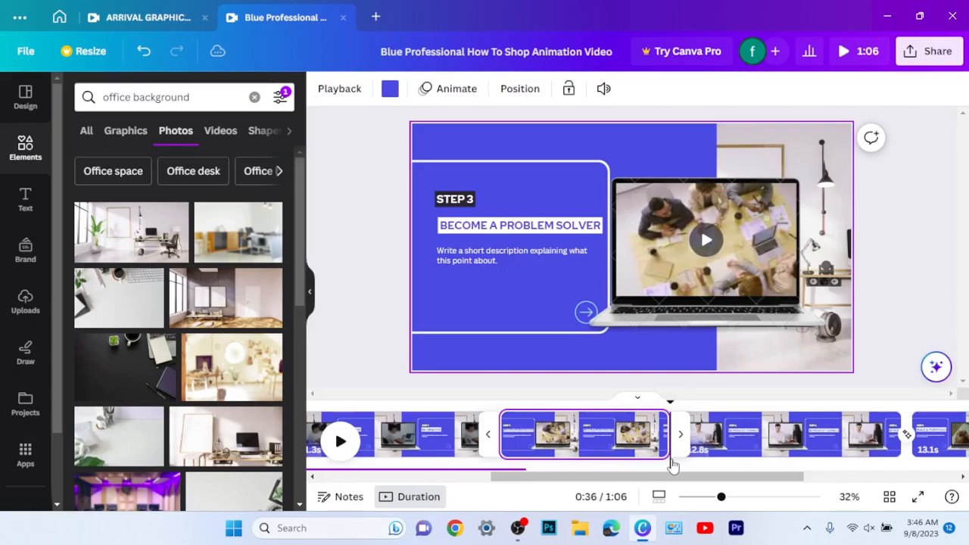
pyautogui.click(428, 498)
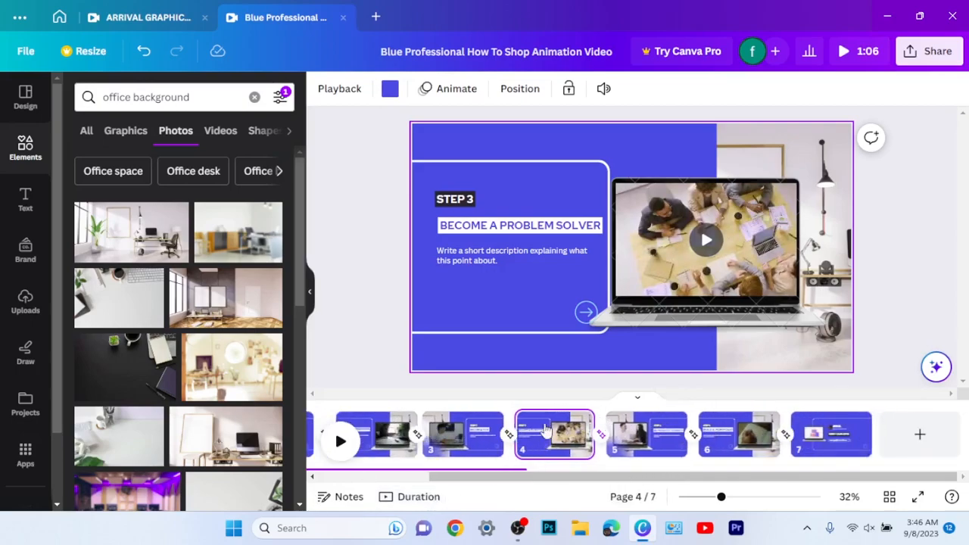
pyautogui.click(340, 442)
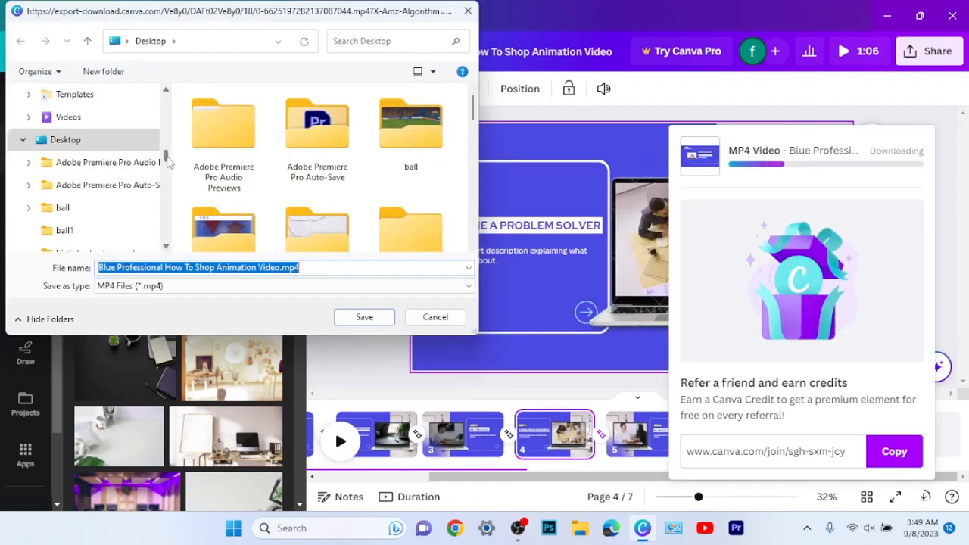
# - Save the exported MP4 video to the Desktop as Blue Professional How To Shop Animation Video.mp4
pyautogui.moveTo(166, 156); pyautogui.dragTo(166, 156)
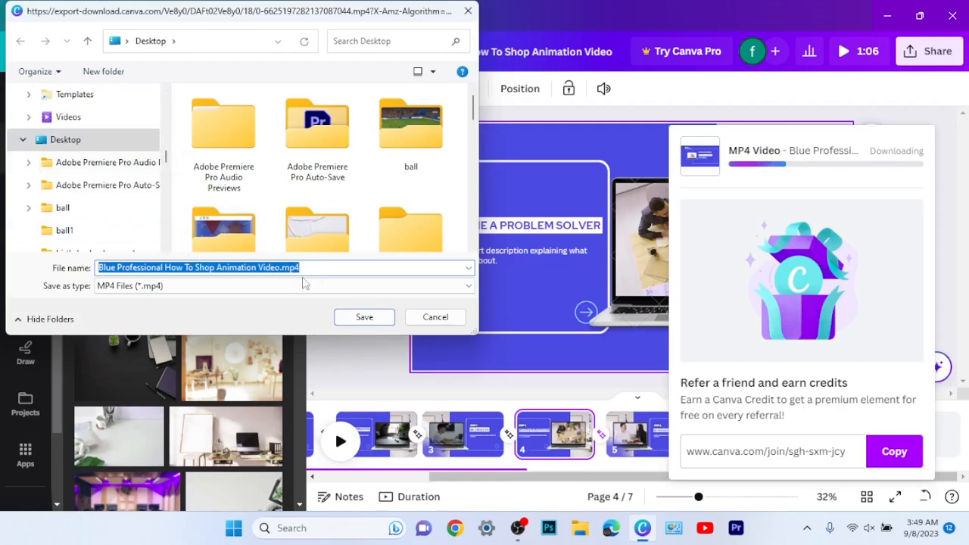
pyautogui.click(364, 317)
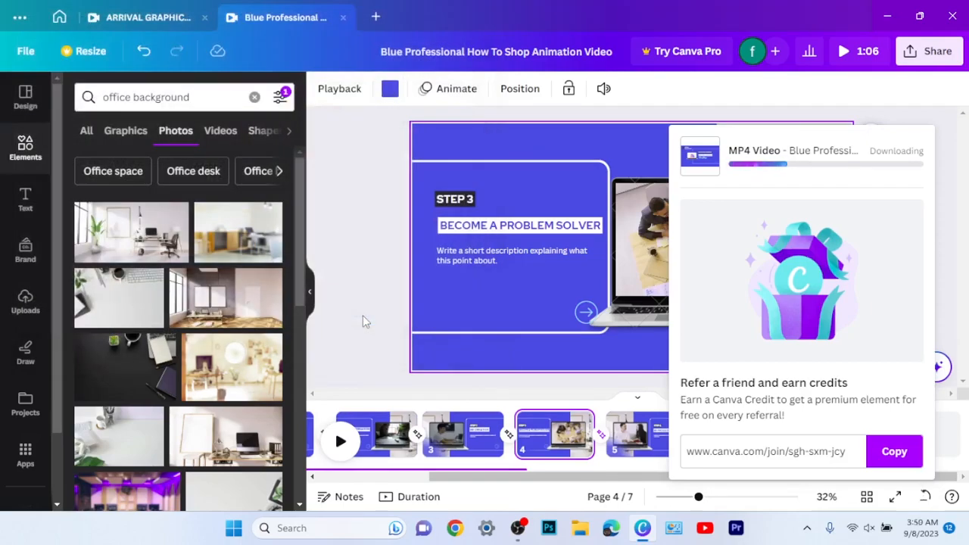